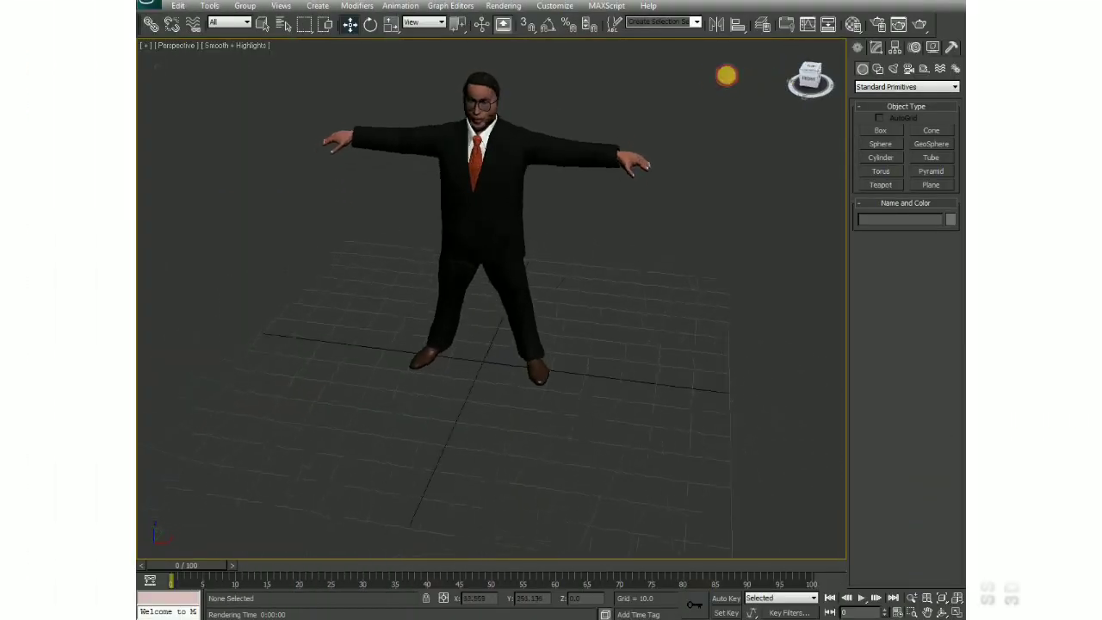
# - Inspect the character from all sides and confirm the head is a separate object
pyautogui.moveTo(644, 78)
pyautogui.keyDown('alt'); pyautogui.mouseDown(button='middle')
pyautogui.moveTo(249, 76)
pyautogui.moveTo(839, 76)
pyautogui.moveTo(192, 49)
pyautogui.moveTo(796, 43)
pyautogui.moveTo(707, 556)
pyautogui.moveTo(625, 42)
pyautogui.moveTo(414, 55)
pyautogui.moveTo(964, 111)
pyautogui.mouseUp(button='middle'); pyautogui.keyUp('alt')
pyautogui.scroll(3, 522, 238)
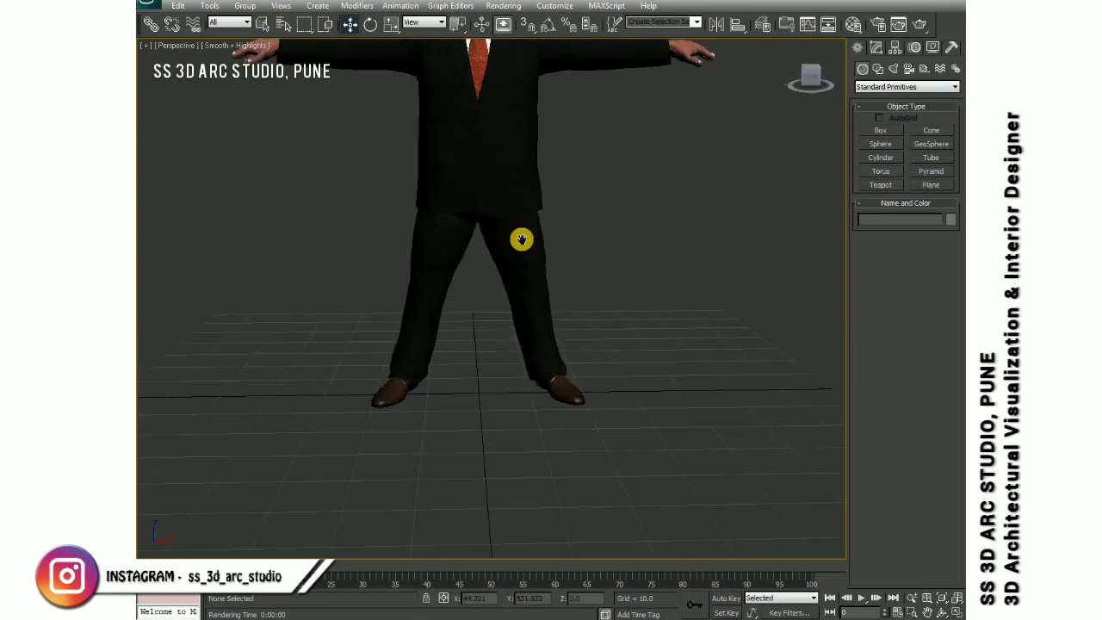
pyautogui.moveTo(521, 239)
pyautogui.keyDown('alt'); pyautogui.mouseDown(button='middle')
pyautogui.moveTo(794, 96)
pyautogui.moveTo(701, 109)
pyautogui.moveTo(334, 67)
pyautogui.mouseUp(button='middle'); pyautogui.keyUp('alt')
pyautogui.keyDown('alt'); pyautogui.moveTo(521, 260); pyautogui.dragTo(514, 430, button='middle'); pyautogui.keyUp('alt')
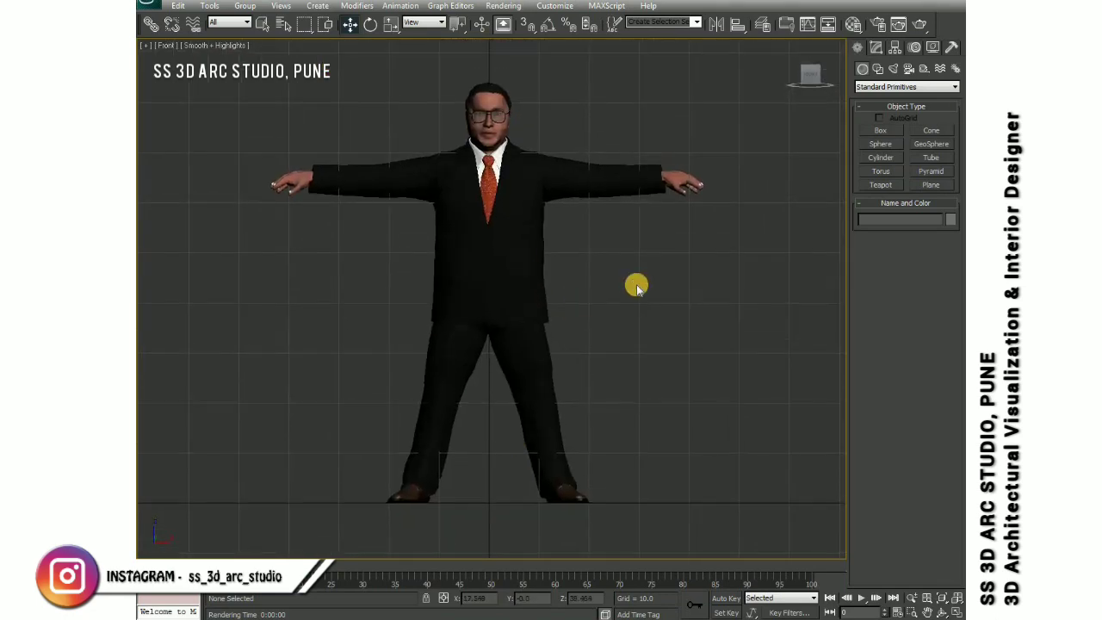
pyautogui.press('f')
pyautogui.moveTo(326, 106); pyautogui.dragTo(668, 462)
pyautogui.moveTo(505, 239)
pyautogui.mouseDown()
pyautogui.moveTo(423, 426)
pyautogui.moveTo(509, 421)
pyautogui.mouseUp()
pyautogui.hotkey('ctrl', 'z')
# - Add an Edit Poly modifier to the suit and attach every character part to it
pyautogui.click(509, 259)
pyautogui.click(875, 46)
pyautogui.click(954, 83)
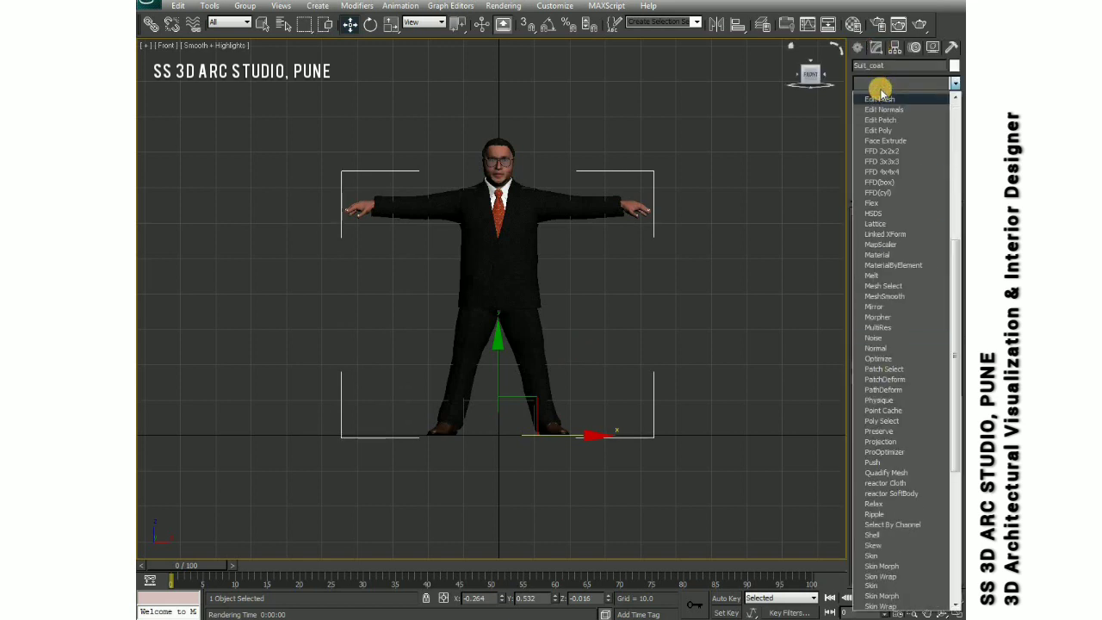
pyautogui.click(887, 258)
pyautogui.scroll(-5, 892, 431)
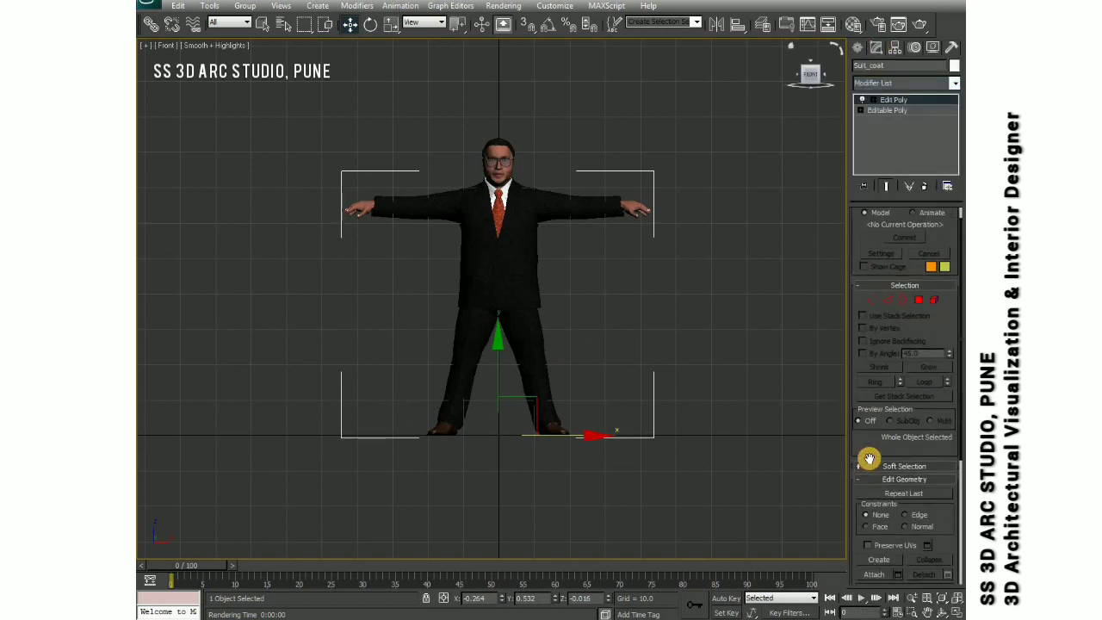
pyautogui.click(897, 381)
pyautogui.hotkey('ctrl', 'a')
pyautogui.click(433, 551)
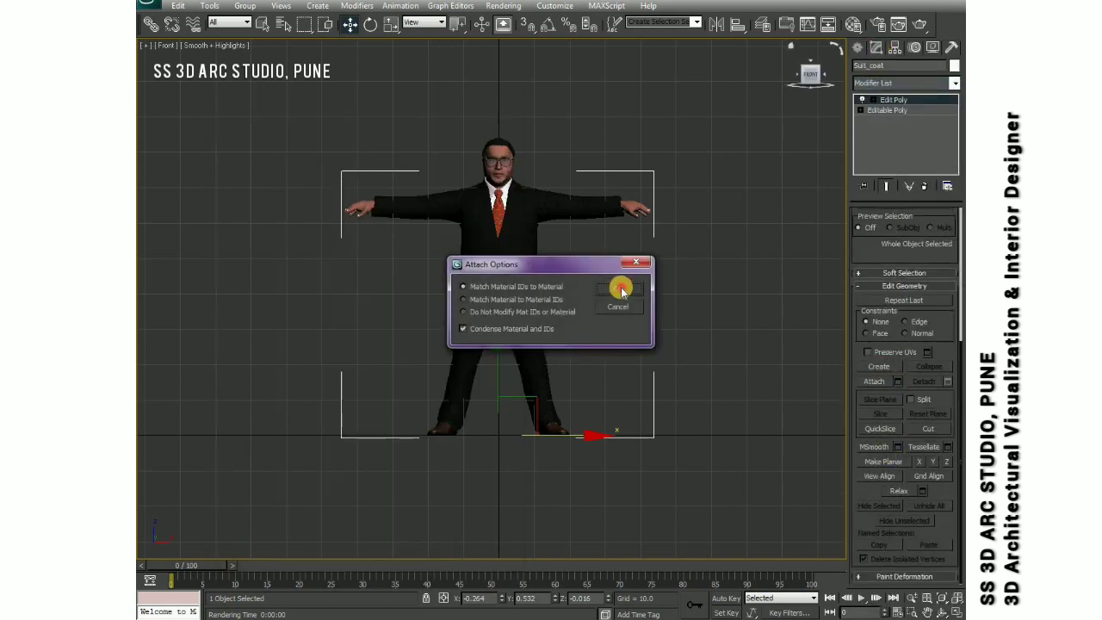
pyautogui.click(620, 288)
pyautogui.moveTo(584, 430)
pyautogui.mouseDown(button='middle')
pyautogui.moveTo(494, 425)
pyautogui.moveTo(574, 433)
pyautogui.mouseUp(button='middle')
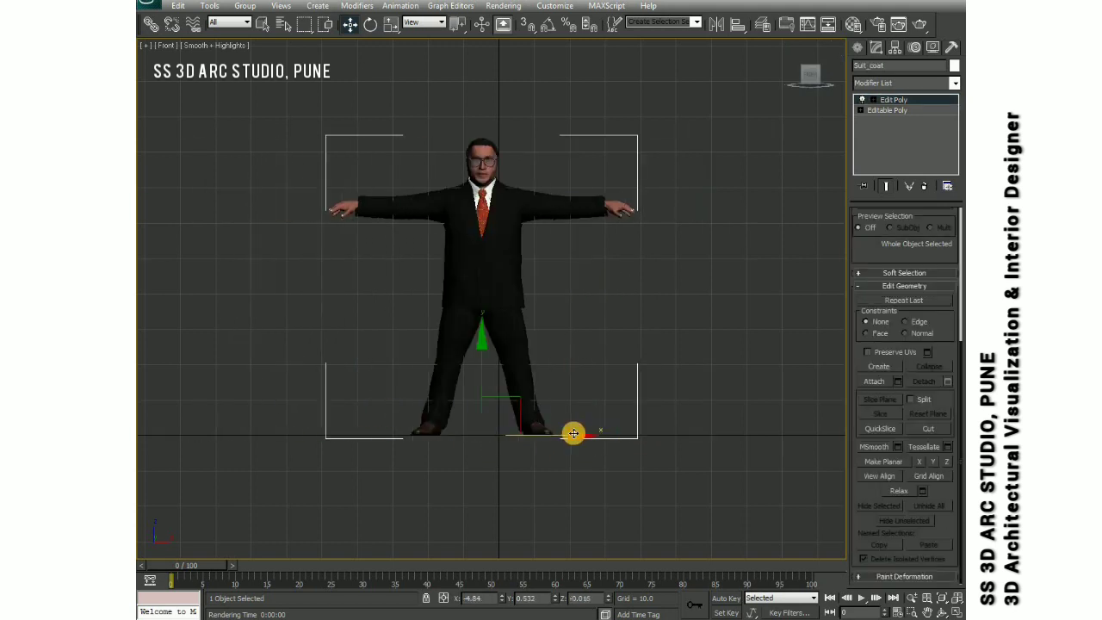
pyautogui.scroll(3, 576, 388)
# - Freeze the merged character and start creating a Biped system
pyautogui.rightClick(500, 258)
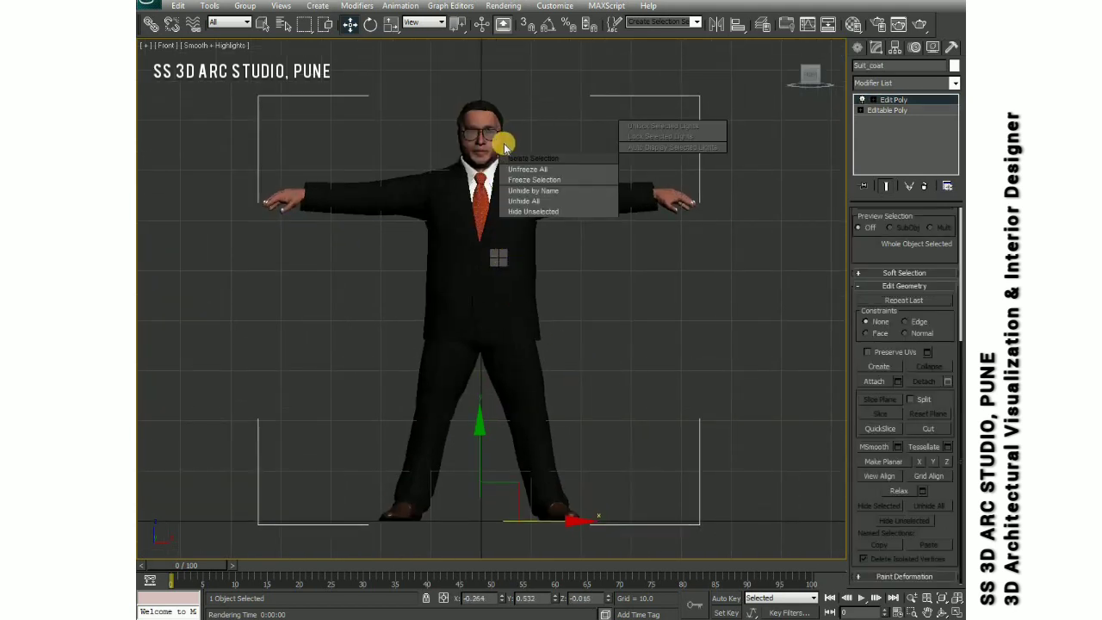
pyautogui.click(545, 182)
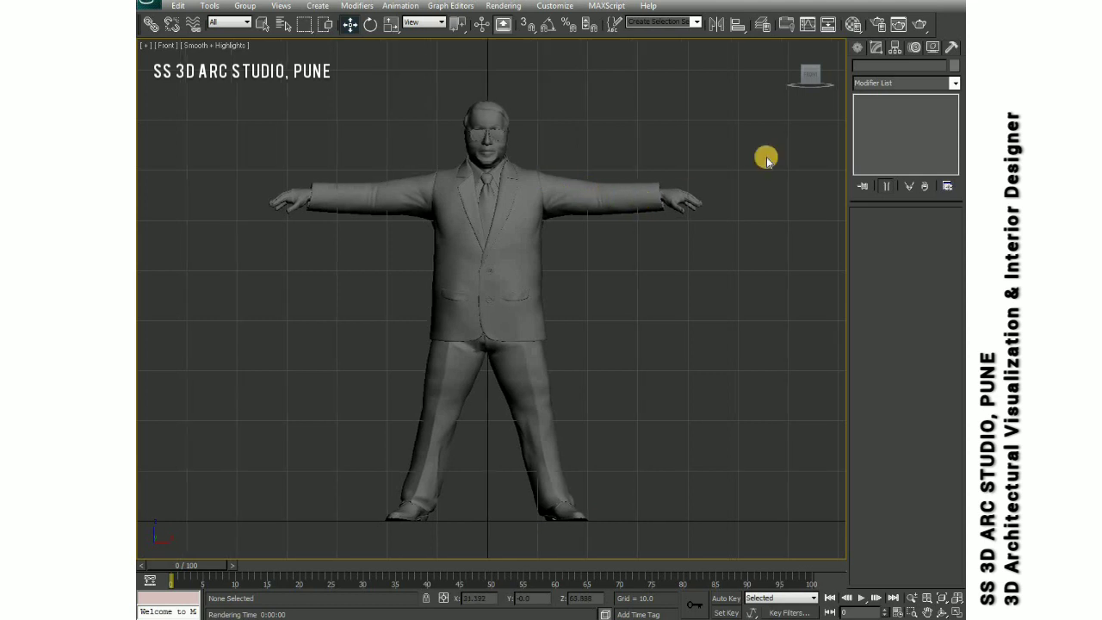
pyautogui.click(857, 47)
pyautogui.click(956, 68)
pyautogui.click(878, 144)
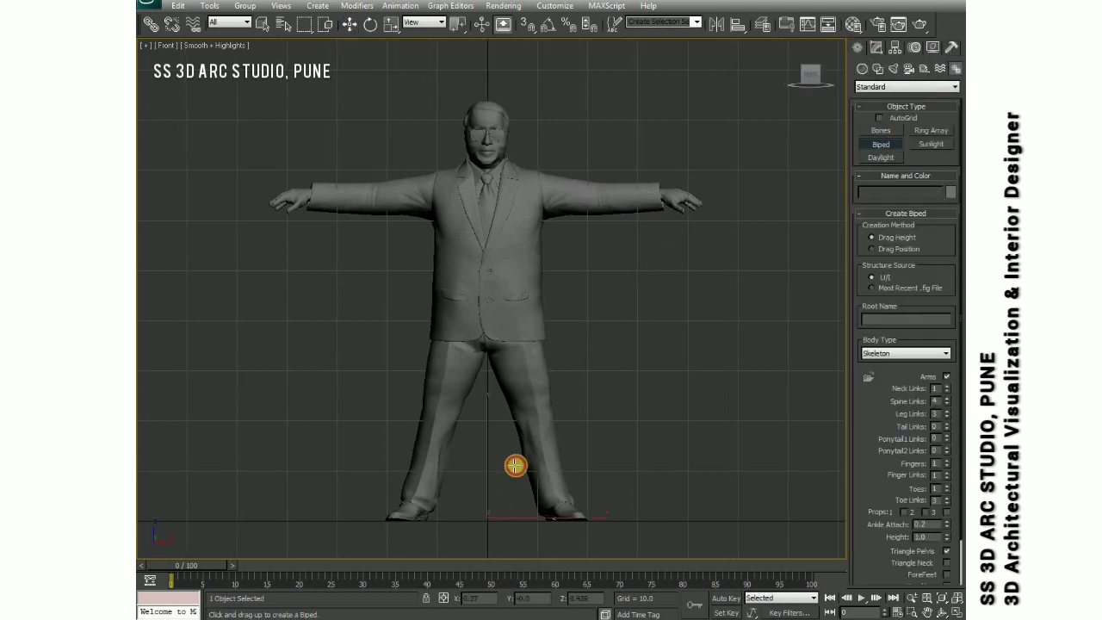
# - Draw a full-height Biped in wireframe view and set Figure Mode with a Male body type
pyautogui.moveTo(514, 465)
pyautogui.mouseDown()
pyautogui.moveTo(597, 229)
pyautogui.moveTo(596, 121)
pyautogui.mouseUp()
pyautogui.press('F3')
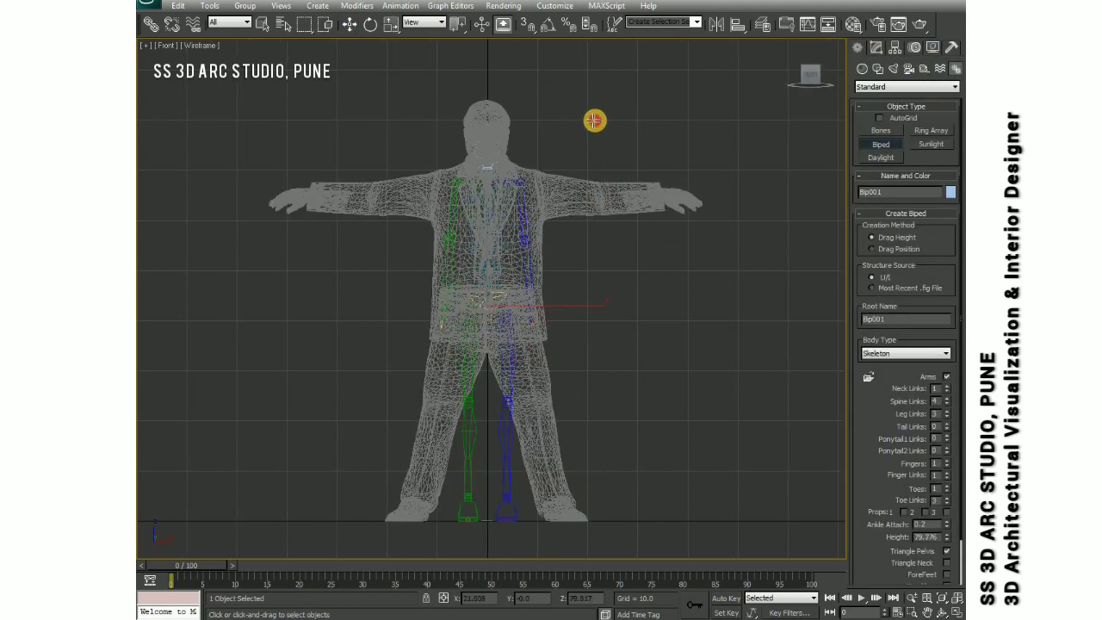
pyautogui.click(915, 47)
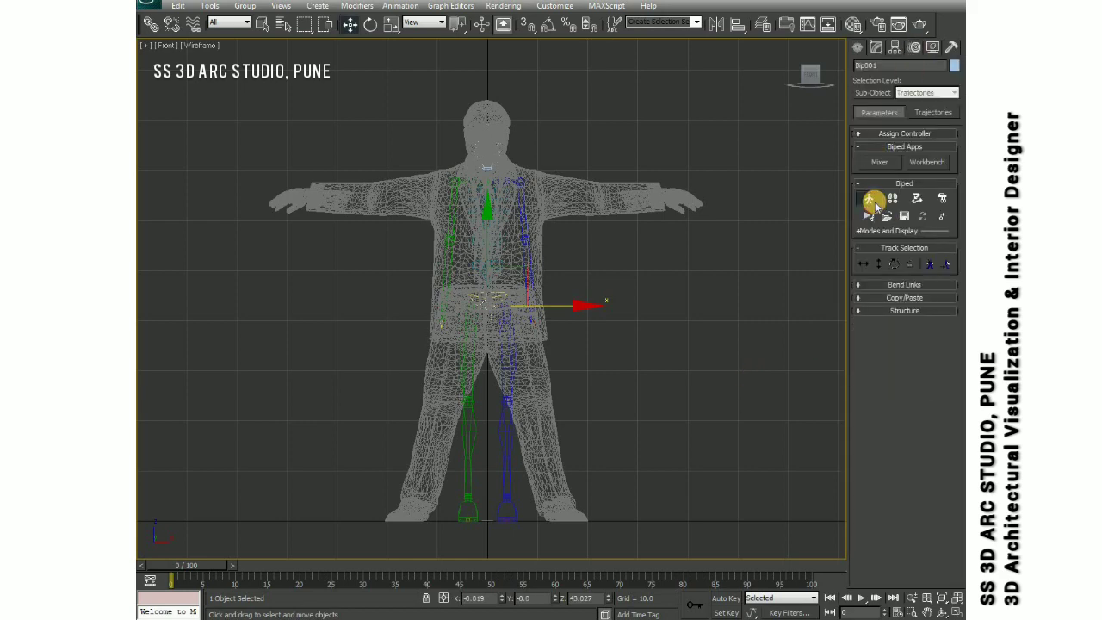
pyautogui.click(872, 201)
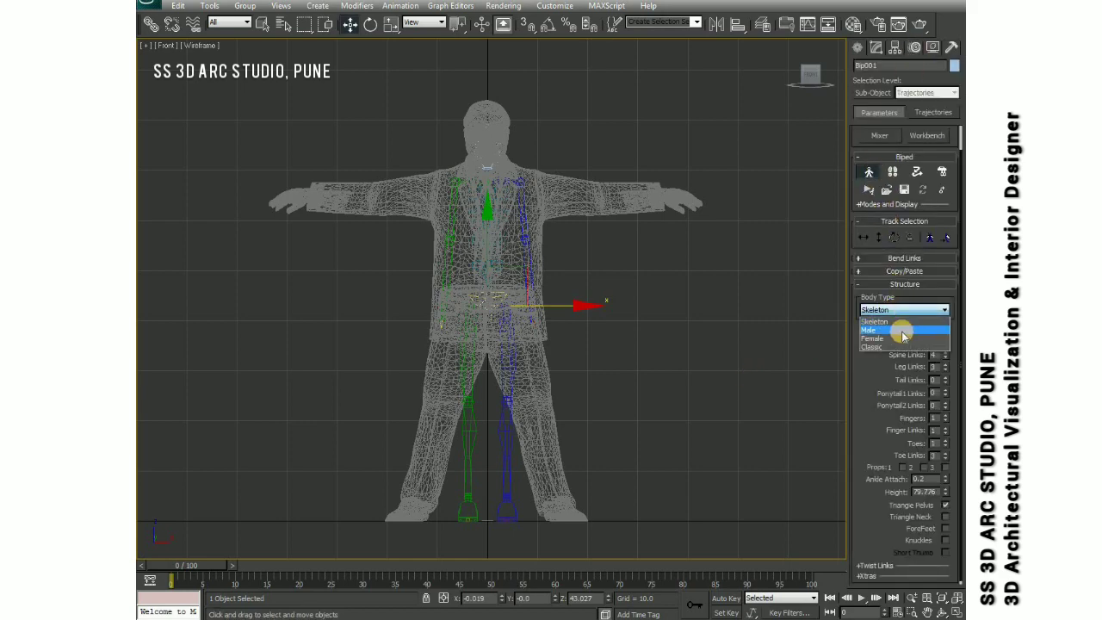
pyautogui.click(902, 332)
pyautogui.scroll(2, 487, 293)
pyautogui.scroll(2, 487, 248)
# - Try adjusting the biped's right thigh and pelvis toward the trouser leg, then reselect the right thigh
pyautogui.click(459, 224)
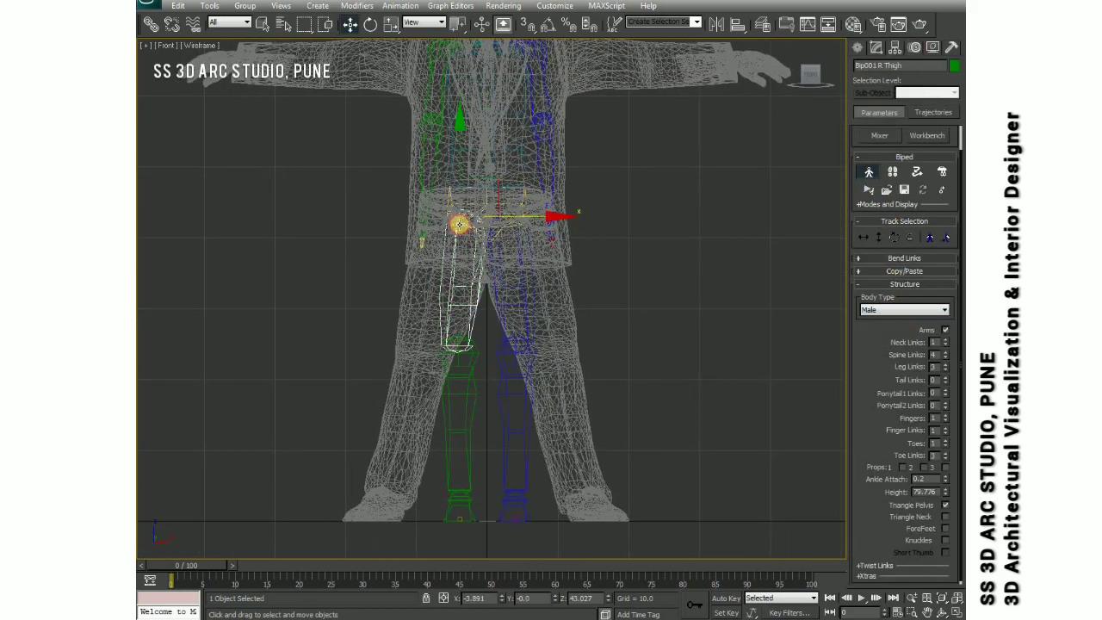
pyautogui.press('e')
pyautogui.moveTo(579, 219); pyautogui.dragTo(574, 239)
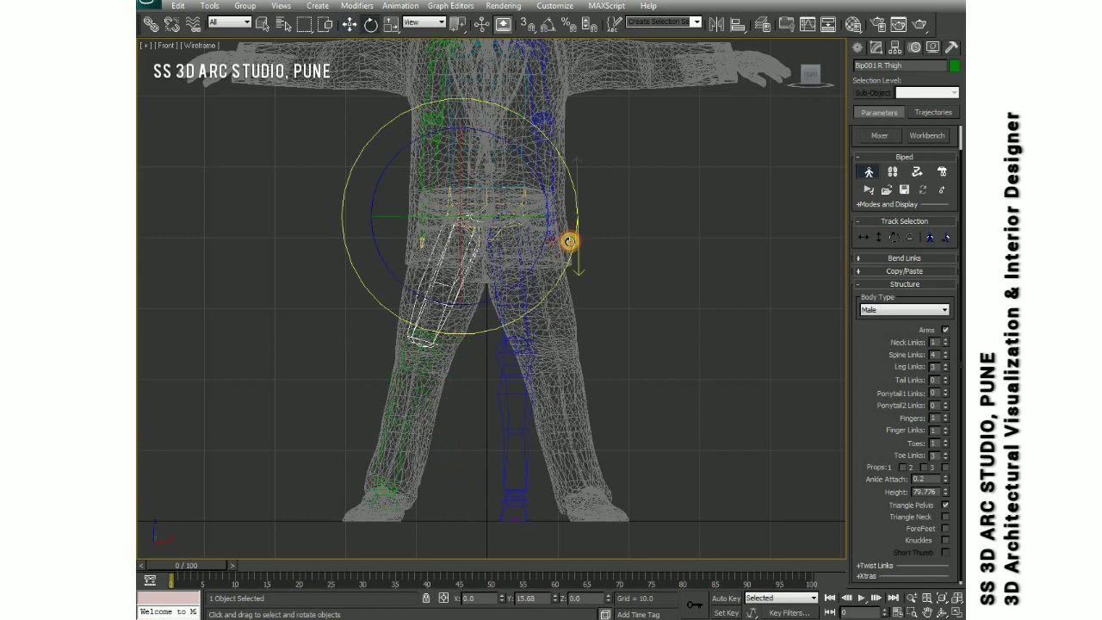
pyautogui.hotkey('ctrl', 'z')
pyautogui.click(490, 202)
pyautogui.moveTo(810, 76); pyautogui.dragTo(801, 86)
pyautogui.press('r')
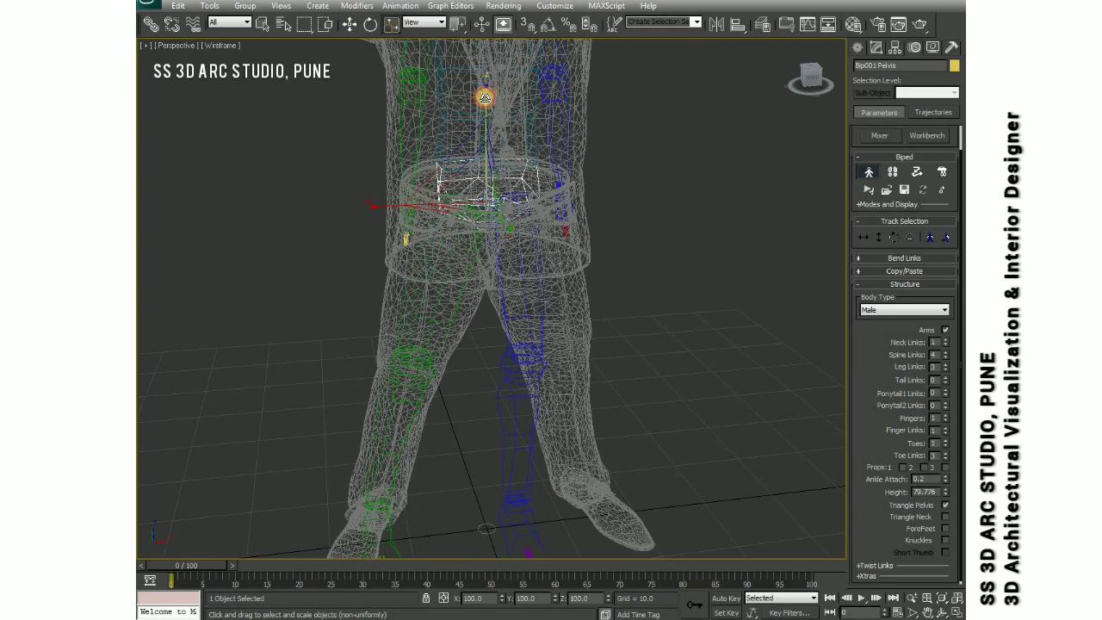
pyautogui.press('f')
pyautogui.scroll(-2, 491, 172)
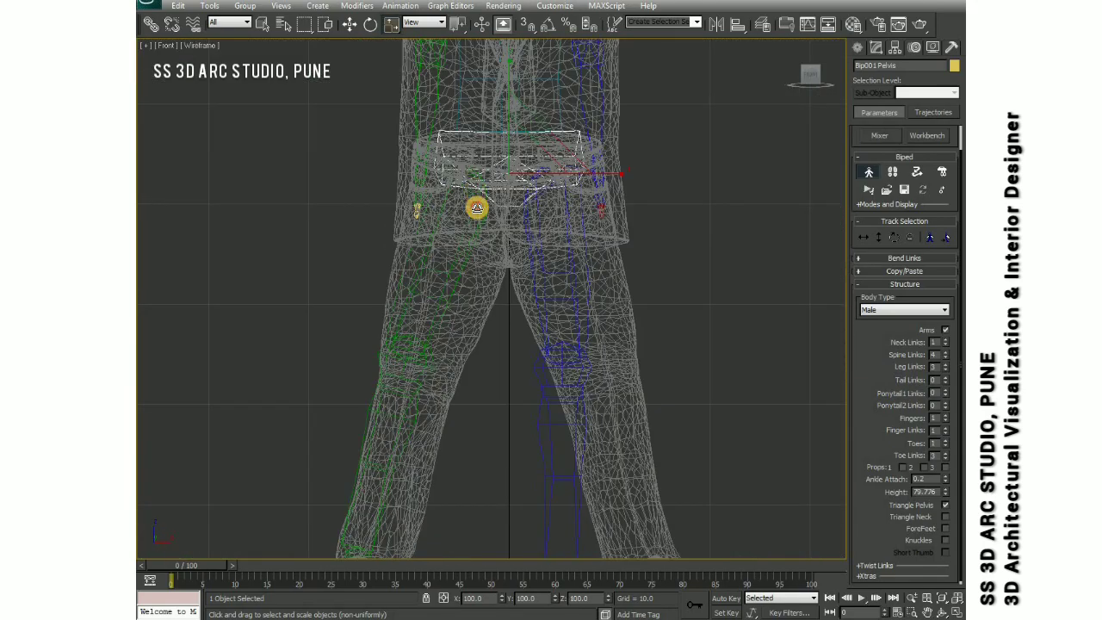
pyautogui.click(443, 258)
# - Rotate the biped's right foot toward the shoe, checking it from top, side and perspective views
pyautogui.press('e')
pyautogui.moveTo(396, 529); pyautogui.dragTo(460, 336, button='middle')
pyautogui.click(461, 331)
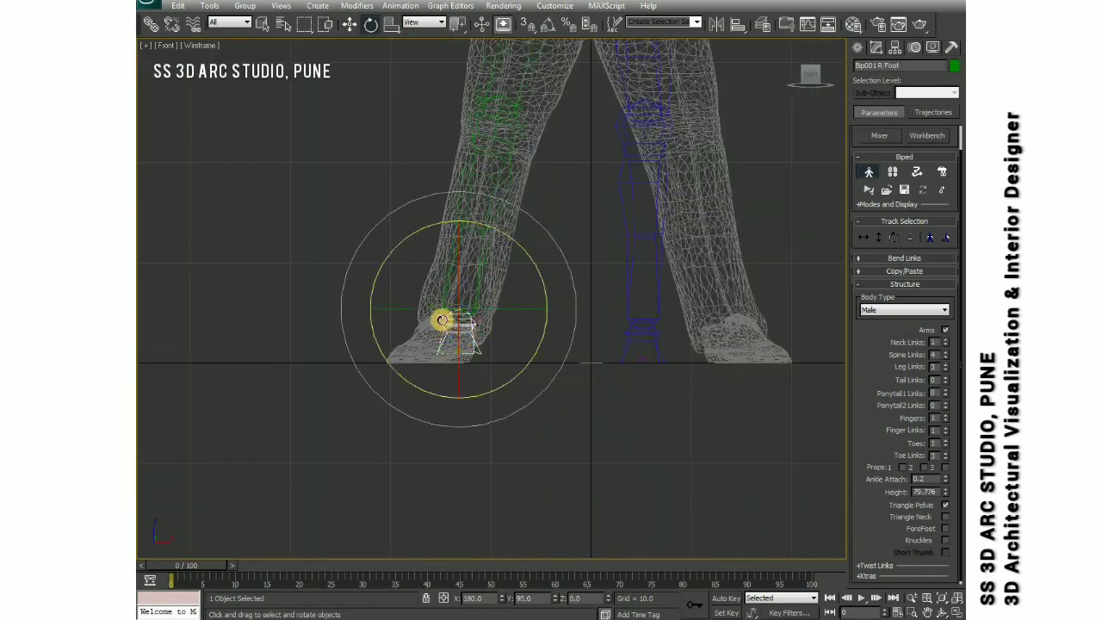
pyautogui.press('t')
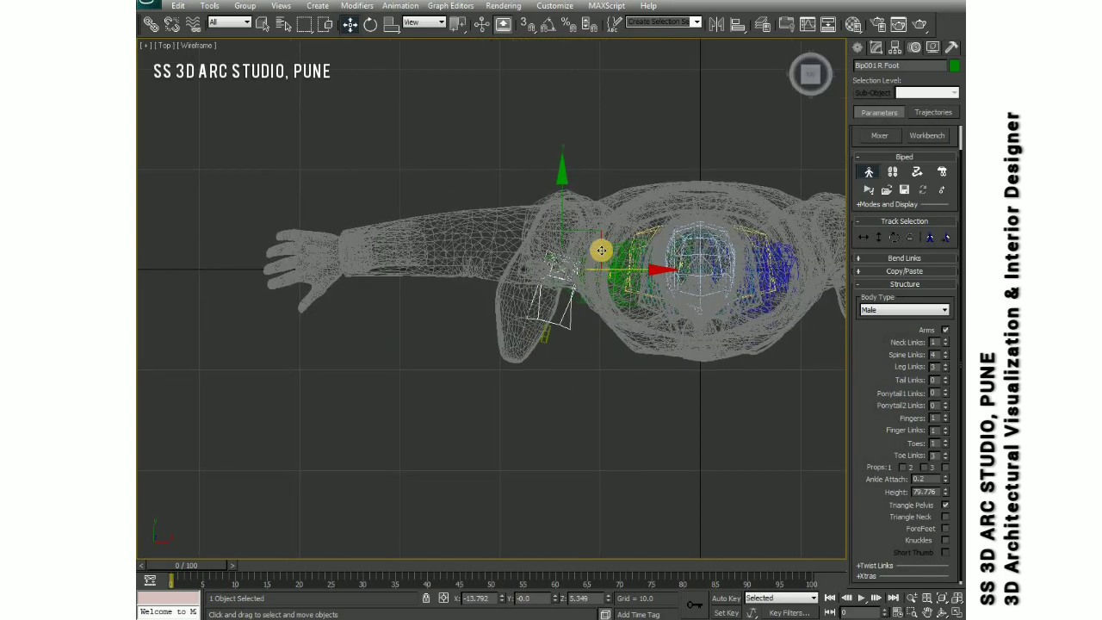
pyautogui.press('l')
pyautogui.scroll(3, 610, 246)
pyautogui.scroll(-2, 592, 405)
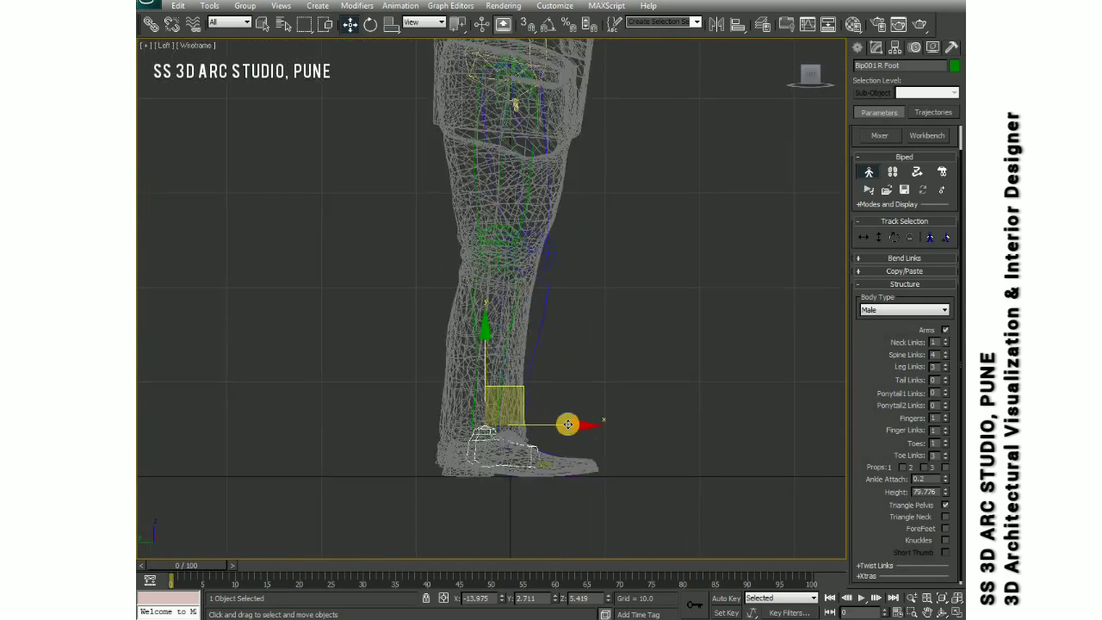
pyautogui.moveTo(812, 81); pyautogui.dragTo(509, 334)
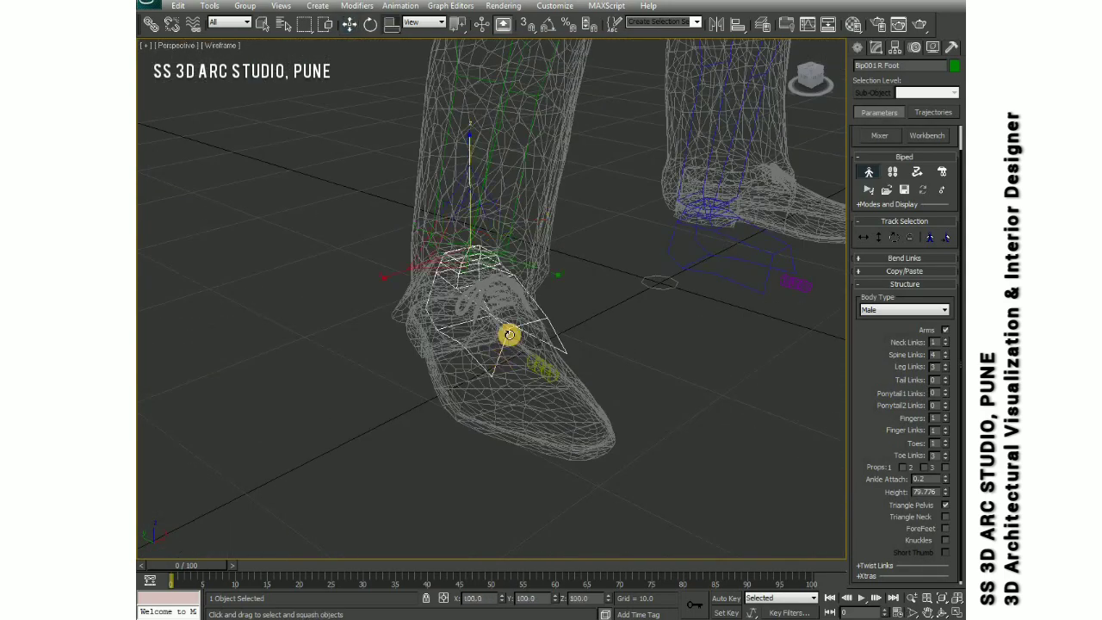
pyautogui.moveTo(810, 79); pyautogui.dragTo(780, 138)
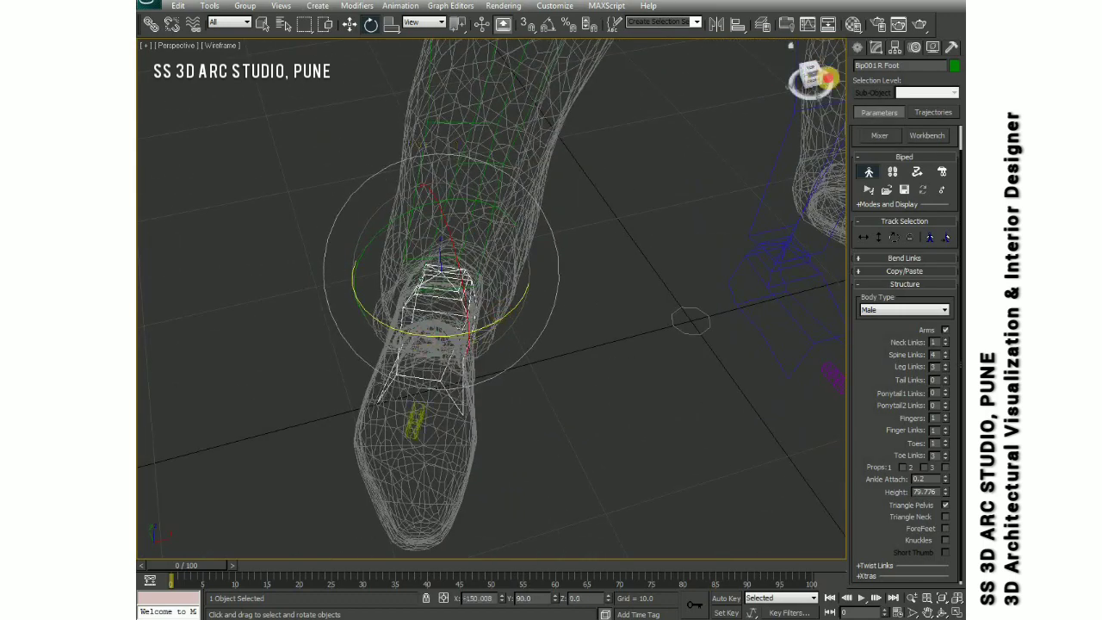
pyautogui.moveTo(824, 80); pyautogui.dragTo(423, 359)
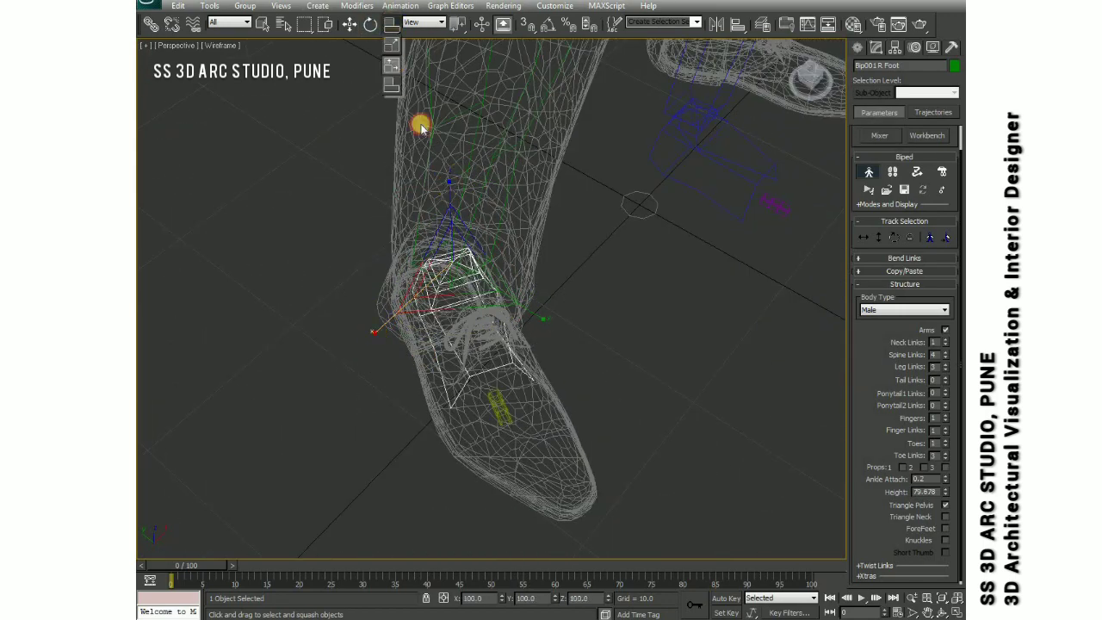
pyautogui.moveTo(448, 411); pyautogui.dragTo(380, 347, button='middle')
# - Scale the right toes to fit inside the shoe and check the fit in shaded view
pyautogui.click(427, 346)
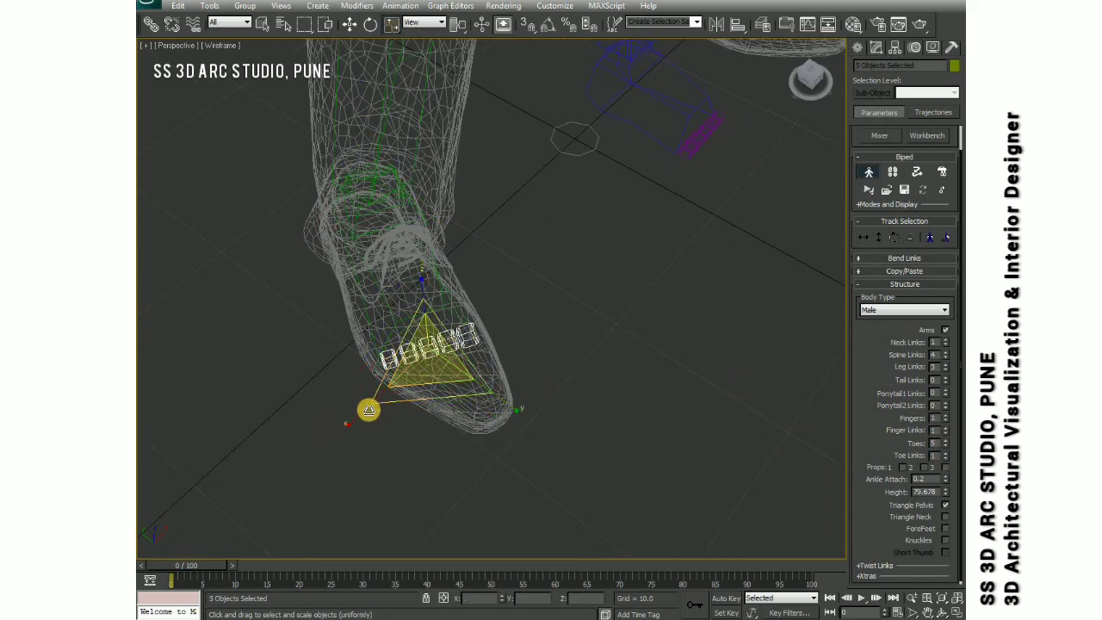
pyautogui.keyDown('alt'); pyautogui.moveTo(306, 465); pyautogui.dragTo(419, 412, button='middle'); pyautogui.keyUp('alt')
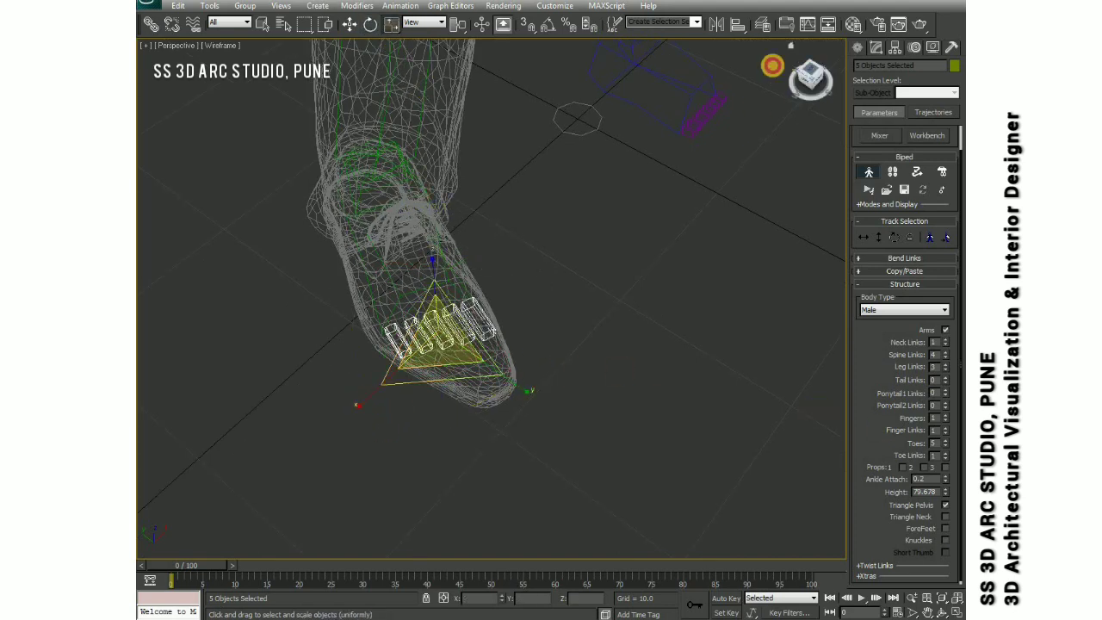
pyautogui.keyDown('alt'); pyautogui.moveTo(772, 65); pyautogui.dragTo(555, 351, button='middle'); pyautogui.keyUp('alt')
pyautogui.press('F3')
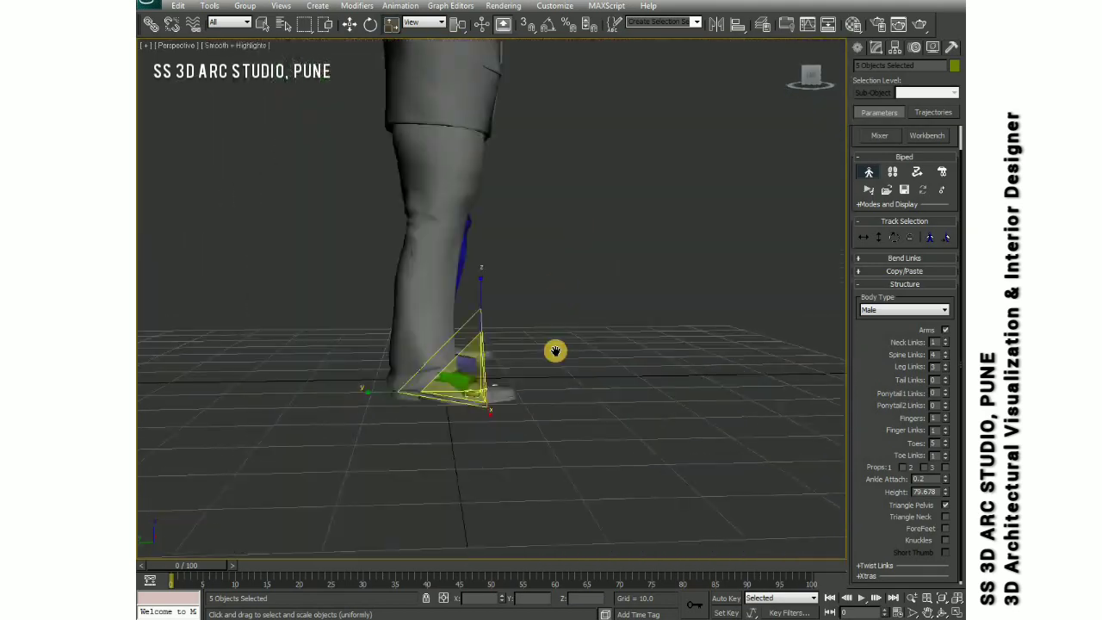
pyautogui.press('f')
pyautogui.press('F3')
pyautogui.scroll(3, 485, 253)
pyautogui.doubleClick(460, 247)
# - Store the right leg's posture with Copy Posture in the biped's copy collection
pyautogui.press('w')
pyautogui.scroll(-2, 509, 267)
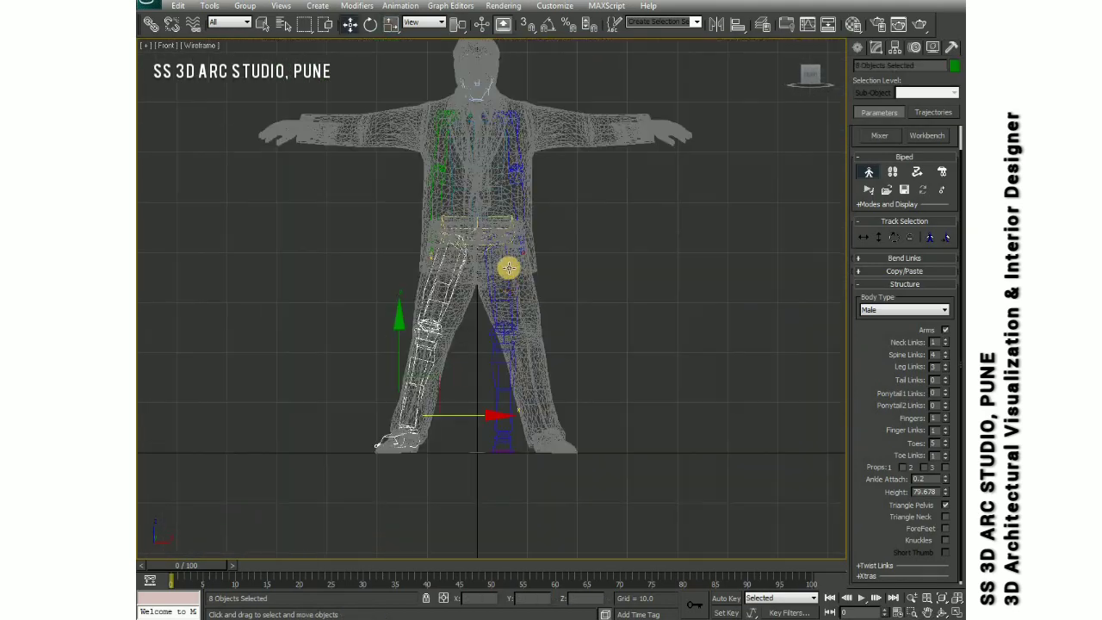
pyautogui.moveTo(508, 268); pyautogui.dragTo(521, 275, button='middle')
pyautogui.click(861, 271)
pyautogui.click(881, 352)
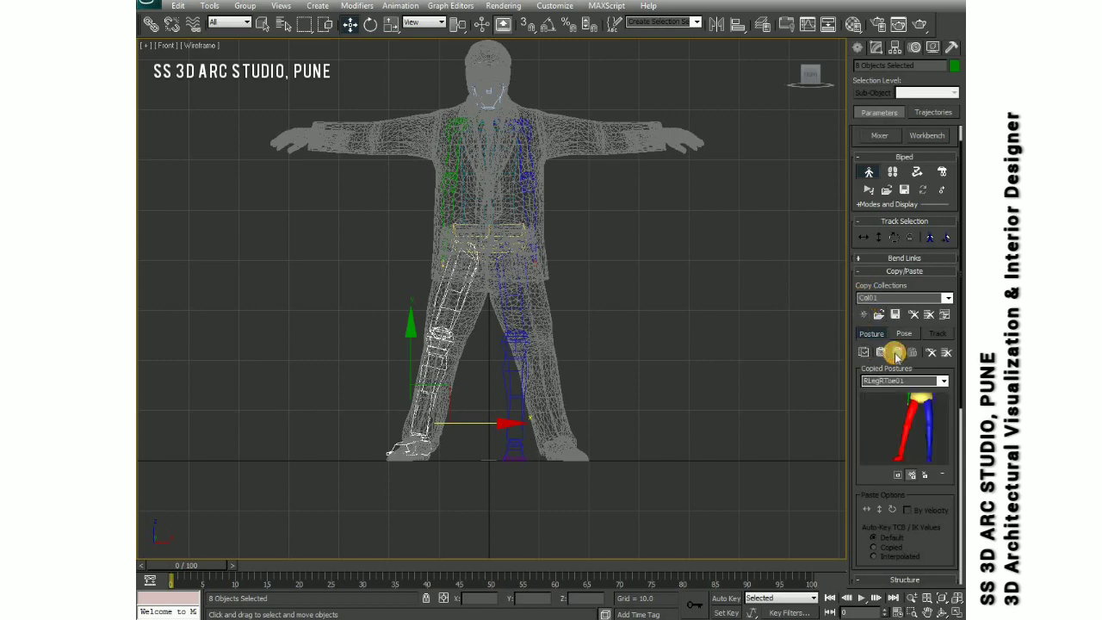
pyautogui.scroll(2, 612, 396)
pyautogui.scroll(1, 672, 324)
# - Inspect both feet in the shoes in shaded perspective, then return to wireframe front view
pyautogui.press('p')
pyautogui.press('F3')
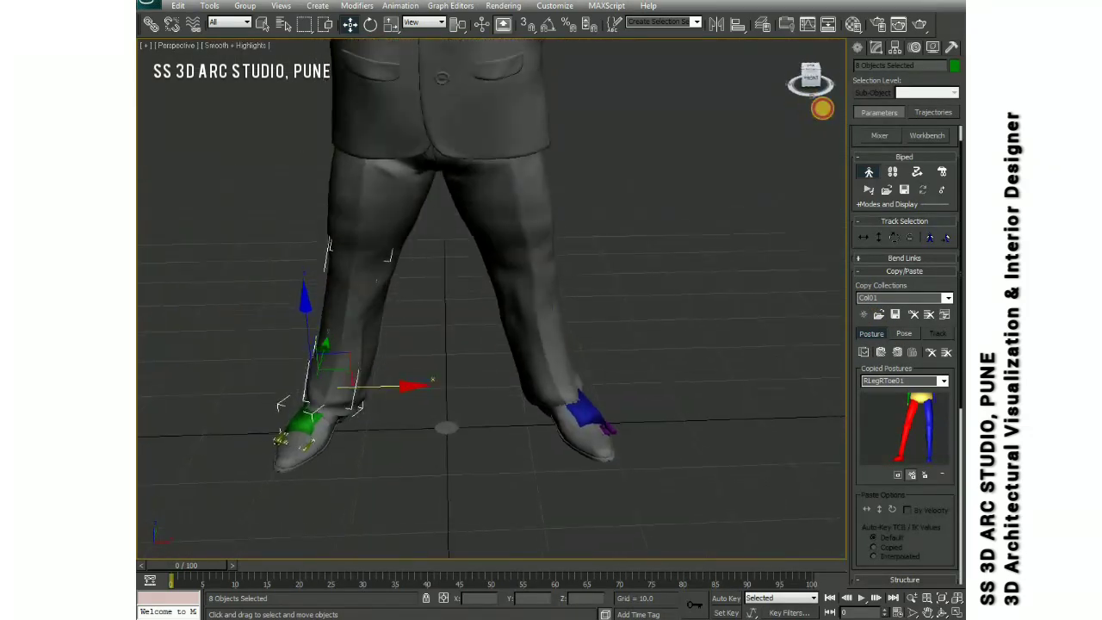
pyautogui.click(311, 415)
pyautogui.press('F4')
pyautogui.press('F3')
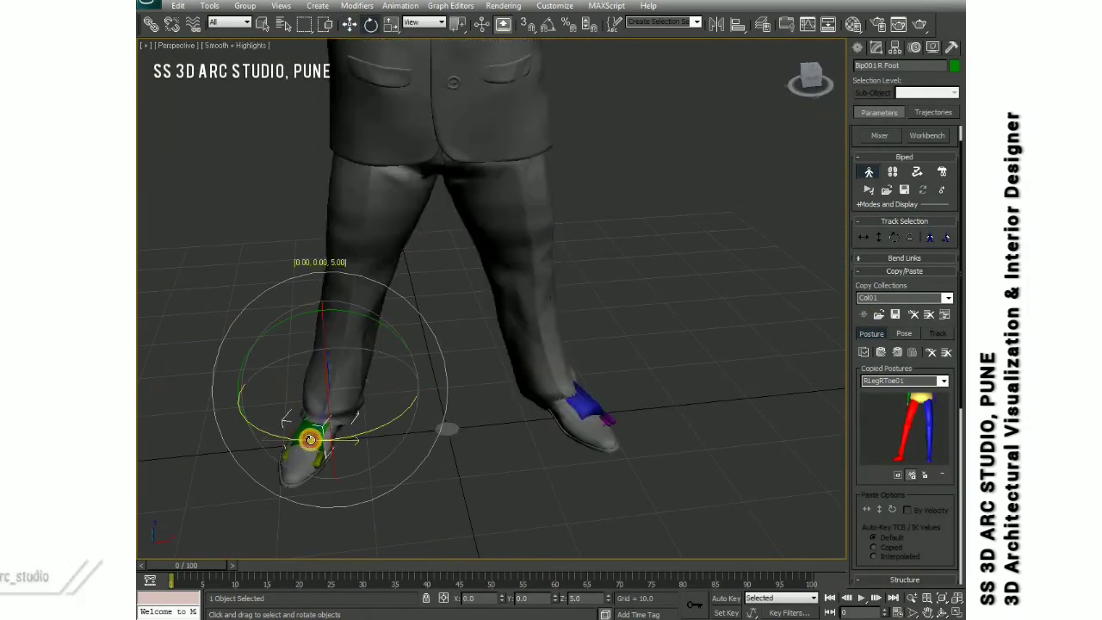
pyautogui.click(539, 423)
pyautogui.click(687, 301)
pyautogui.press('f')
pyautogui.scroll(5, 502, 261)
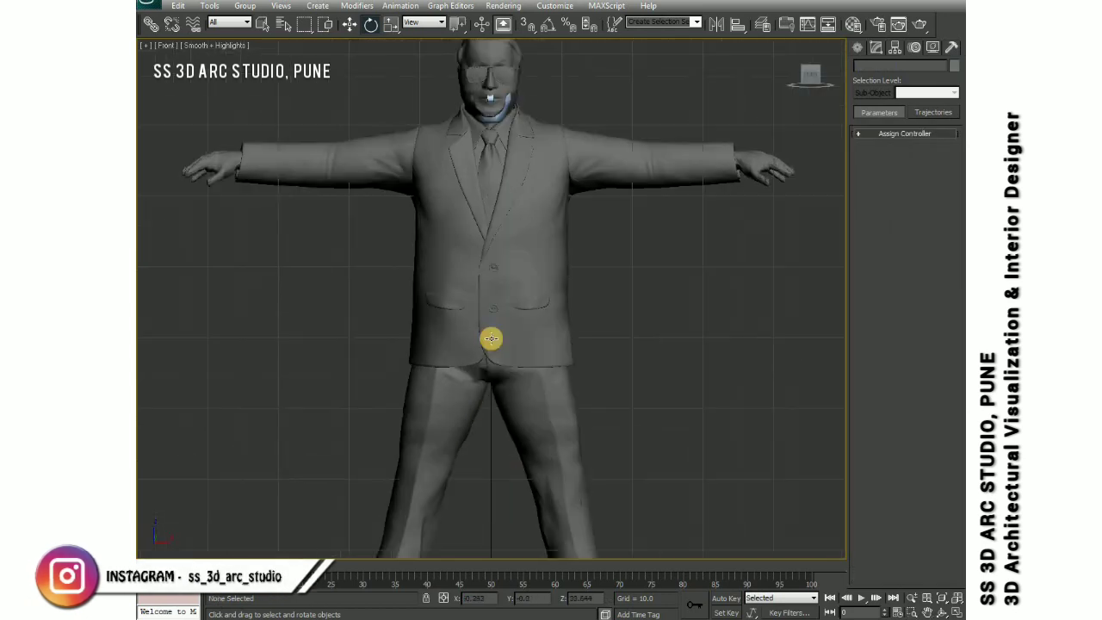
pyautogui.press('F3')
# - Select the spine bone and check the torso from top, bottom, left and front views
pyautogui.click(488, 366)
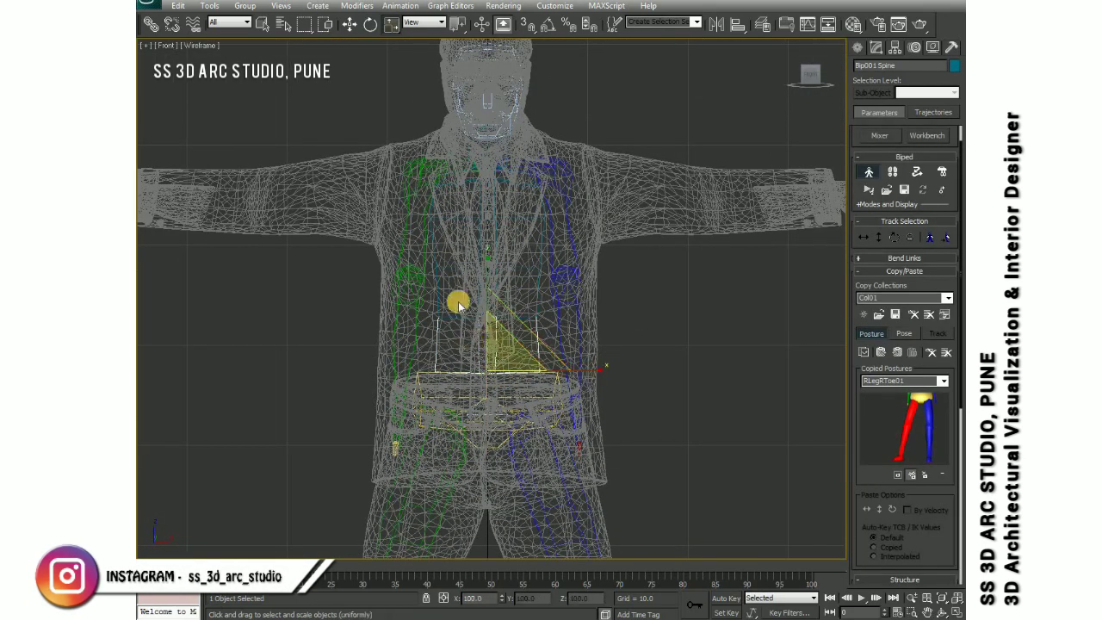
pyautogui.moveTo(449, 164); pyautogui.dragTo(566, 186, button='middle')
pyautogui.press('e')
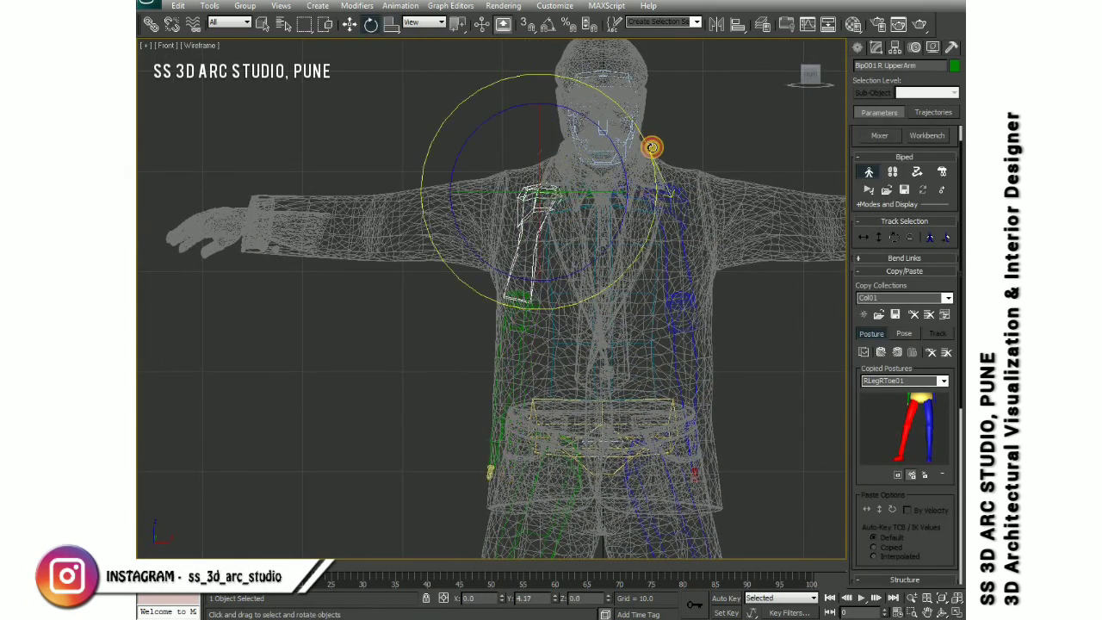
pyautogui.press('t')
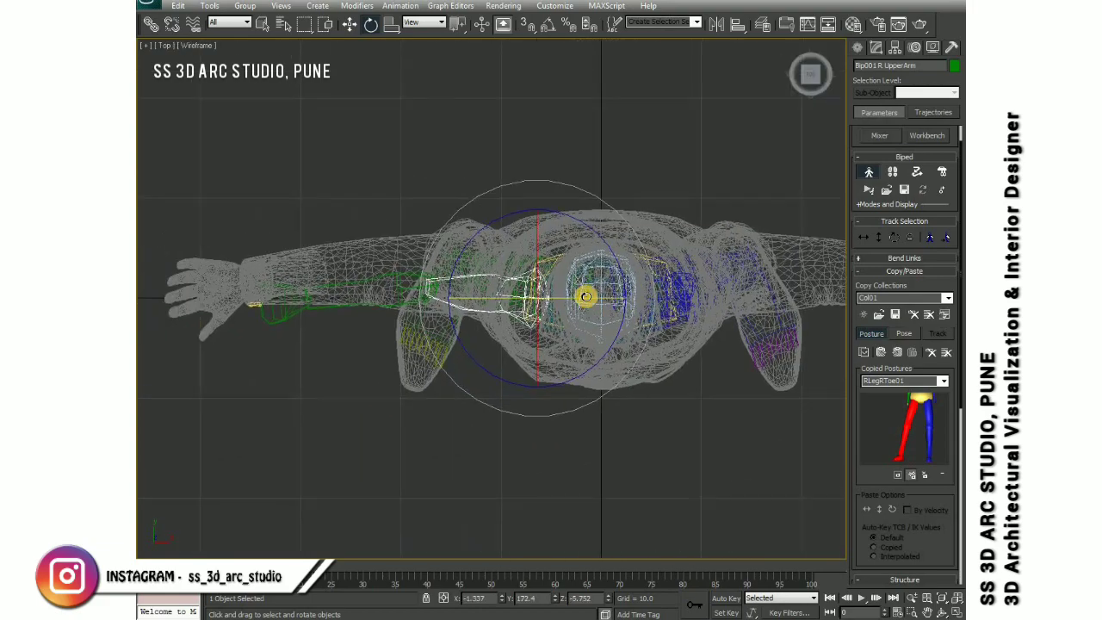
pyautogui.press('b')
pyautogui.press('l')
pyautogui.moveTo(538, 337)
pyautogui.mouseDown(button='middle')
pyautogui.moveTo(546, 349)
pyautogui.moveTo(588, 280)
pyautogui.moveTo(566, 369)
pyautogui.mouseUp(button='middle')
pyautogui.click(546, 349)
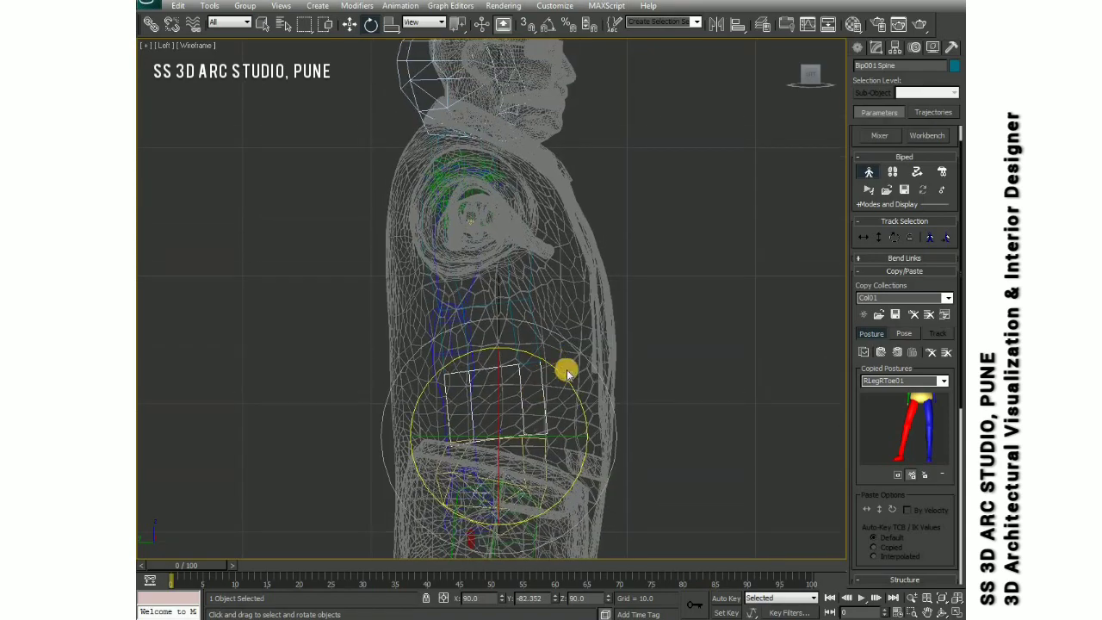
pyautogui.press('f')
pyautogui.moveTo(511, 273)
pyautogui.mouseDown(button='middle')
pyautogui.moveTo(513, 336)
pyautogui.moveTo(529, 290)
pyautogui.mouseUp(button='middle')
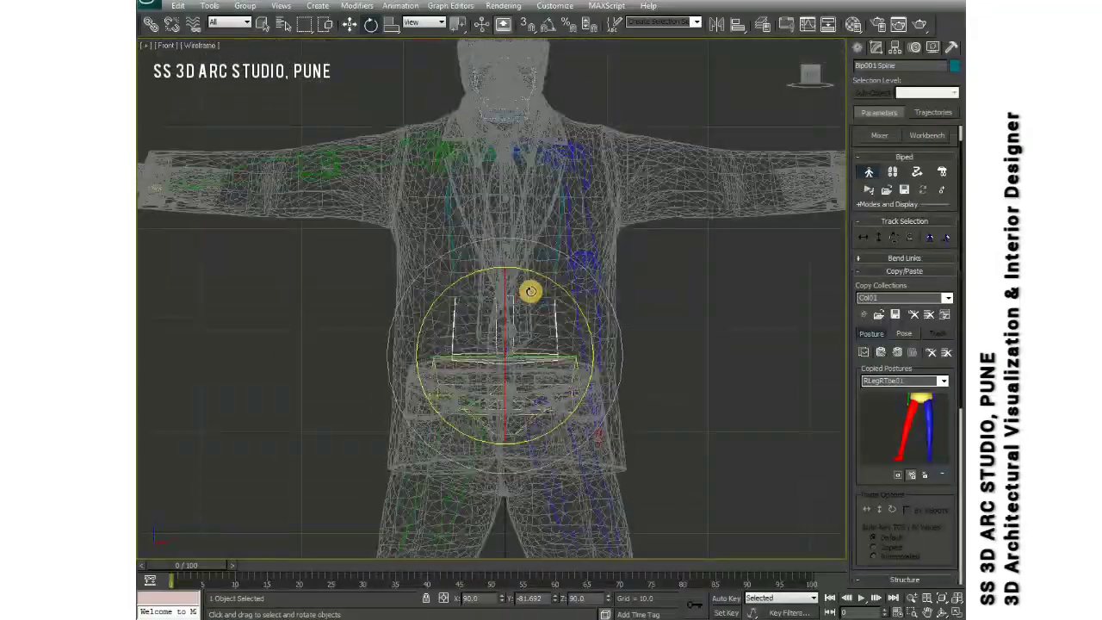
pyautogui.scroll(3, 657, 270)
# - Rotate the right upper arm into the sleeve, checking it in shaded perspective views
pyautogui.click(757, 278)
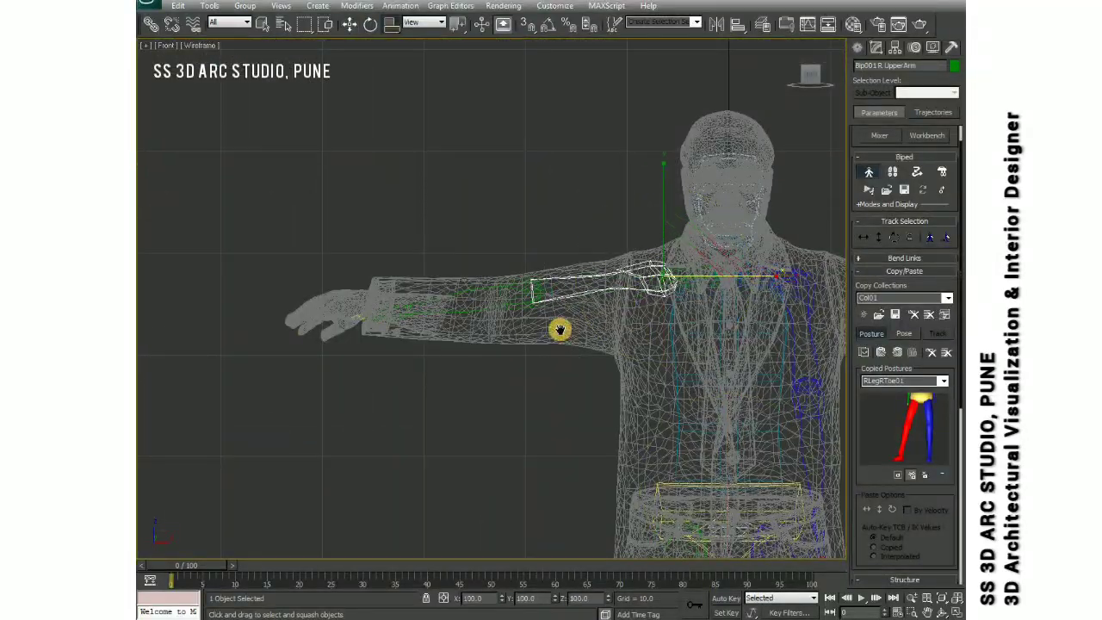
pyautogui.moveTo(560, 330); pyautogui.dragTo(504, 327, button='middle')
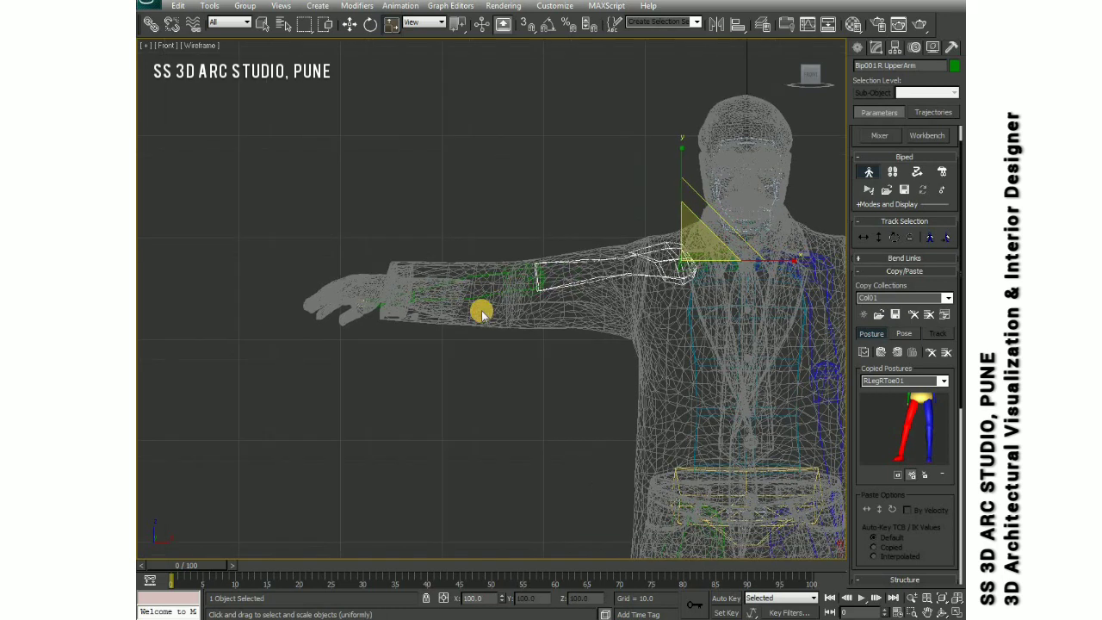
pyautogui.scroll(2, 546, 347)
pyautogui.press('e')
pyautogui.moveTo(311, 313); pyautogui.dragTo(390, 296, button='middle')
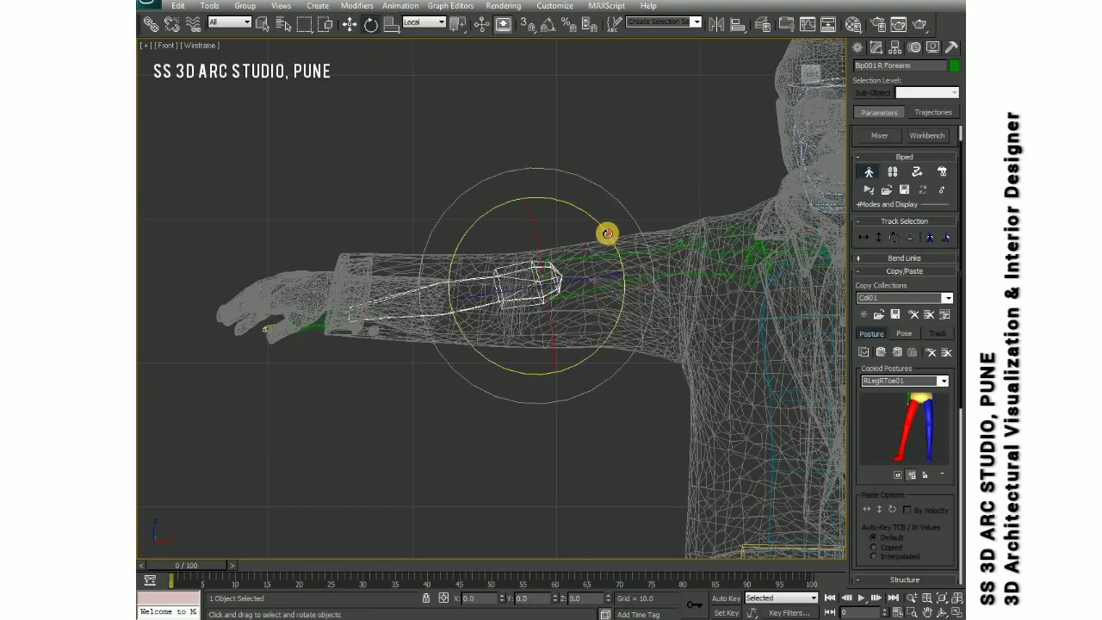
pyautogui.press('p')
pyautogui.keyDown('alt'); pyautogui.moveTo(607, 233); pyautogui.dragTo(215, 115, button='middle'); pyautogui.keyUp('alt')
pyautogui.press('w')
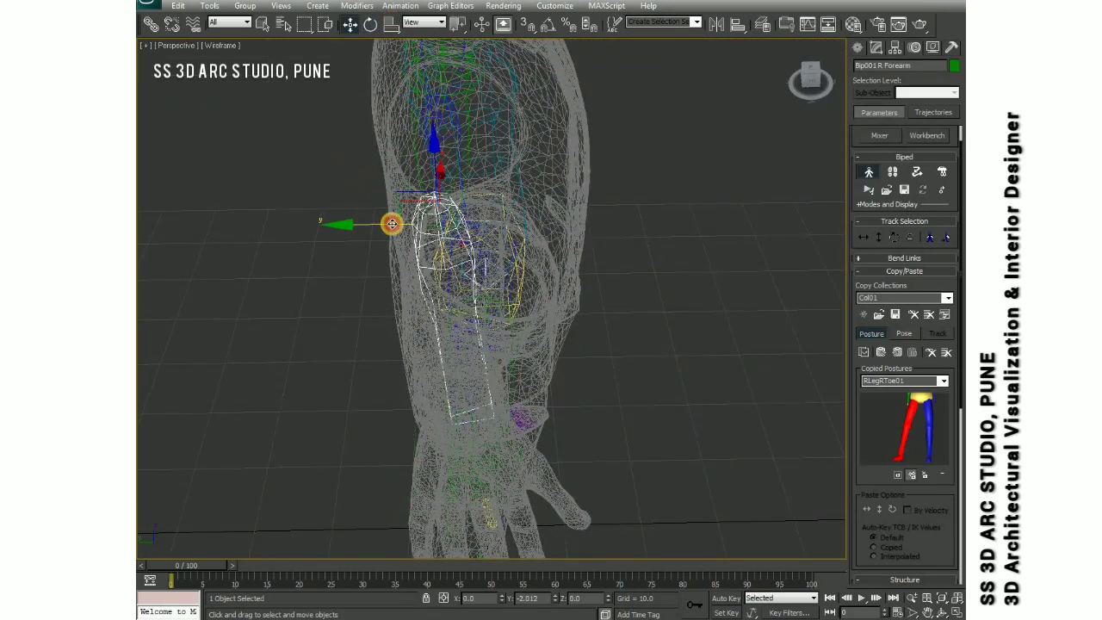
pyautogui.keyDown('alt'); pyautogui.moveTo(392, 224); pyautogui.dragTo(457, 275, button='middle'); pyautogui.keyUp('alt')
pyautogui.press('F3')
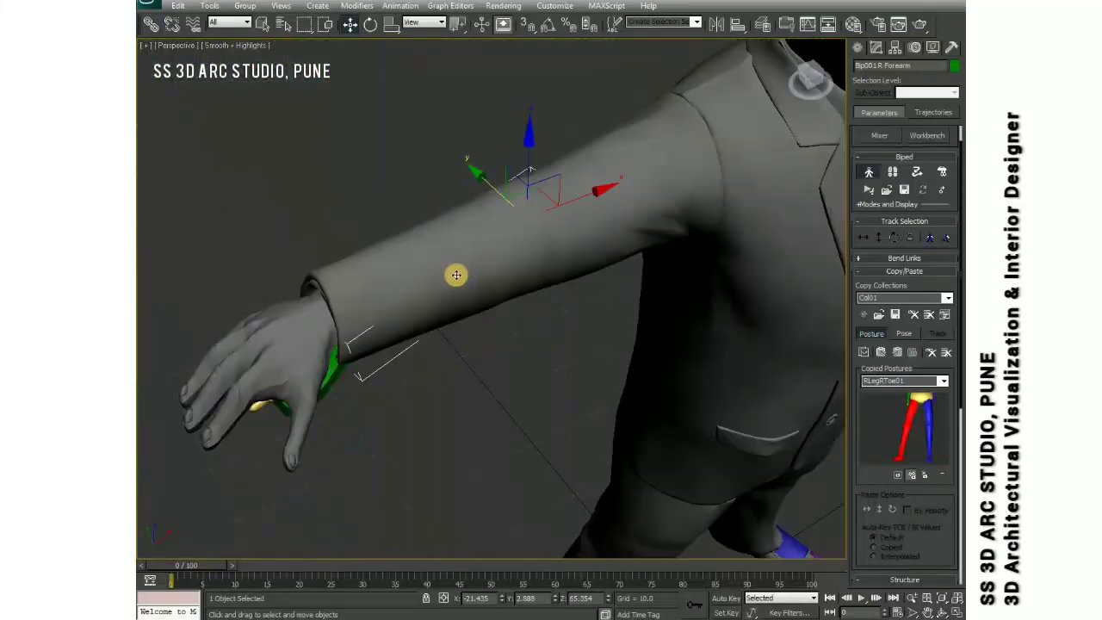
pyautogui.moveTo(793, 82)
pyautogui.mouseDown()
pyautogui.moveTo(801, 537)
pyautogui.moveTo(758, 556)
pyautogui.mouseUp()
pyautogui.press('F3')
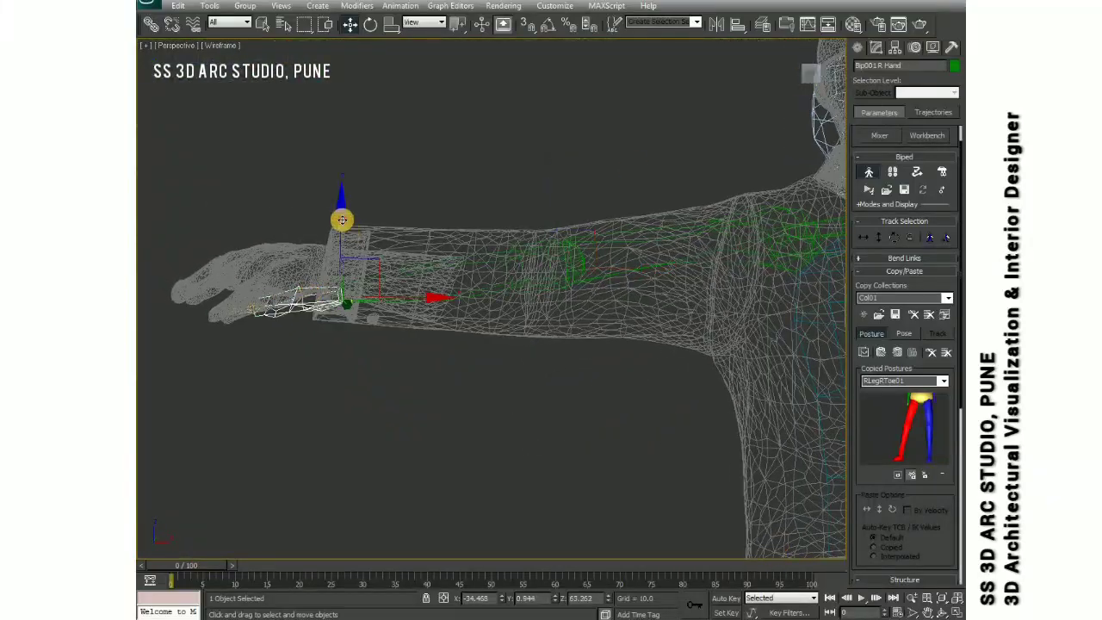
# - Rotate the right clavicle to line up with the sleeve's shoulder
pyautogui.moveTo(826, 223); pyautogui.dragTo(706, 241, button='middle')
pyautogui.click(665, 240)
pyautogui.press('e')
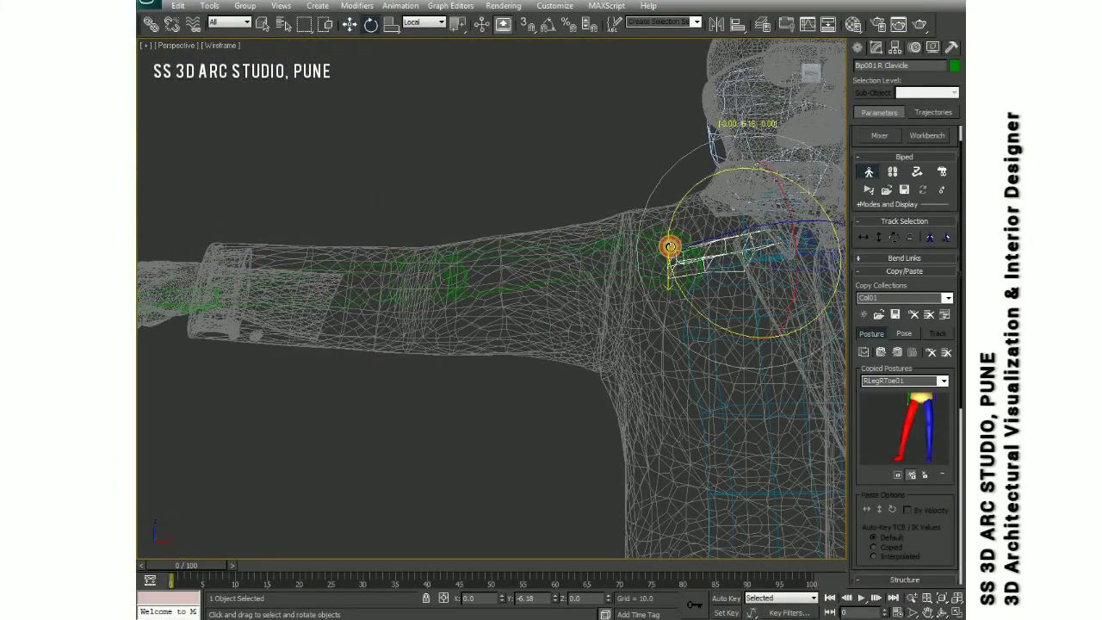
pyautogui.press('pagedown')
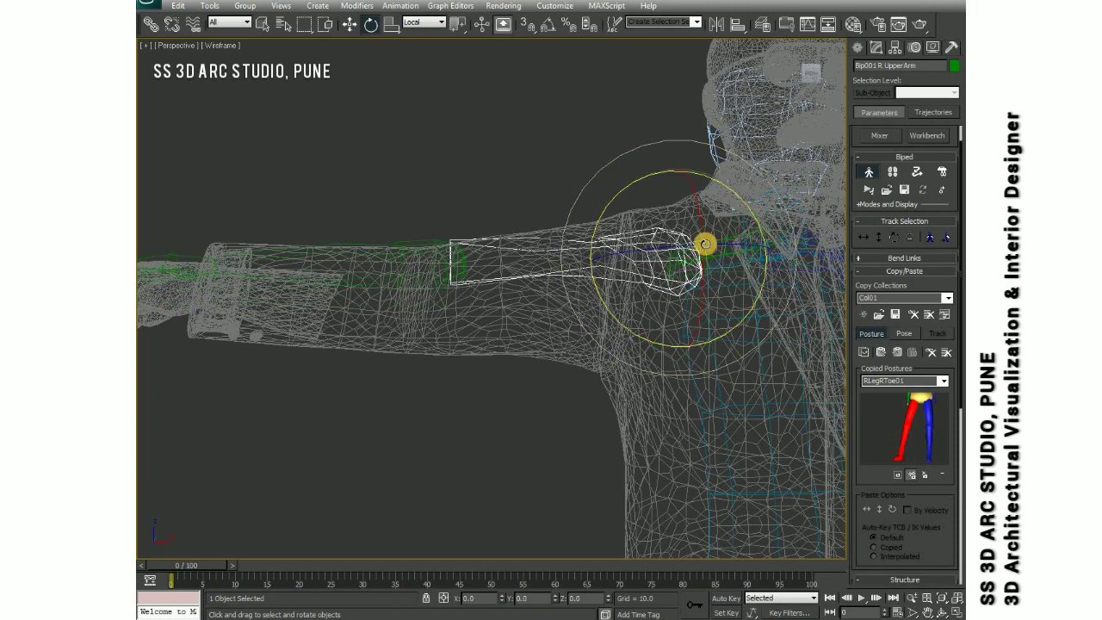
pyautogui.press('f')
pyautogui.scroll(5, 546, 352)
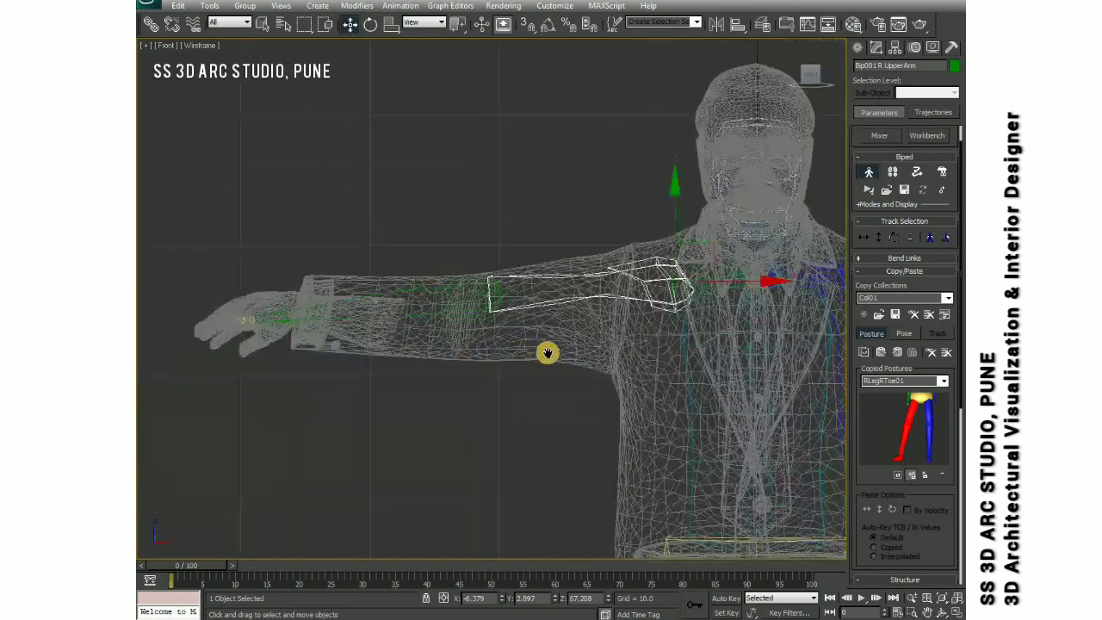
pyautogui.scroll(3, 419, 334)
# - Check the right forearm and upper arm against the sleeve in front view
pyautogui.click(419, 334)
pyautogui.moveTo(503, 325); pyautogui.dragTo(270, 324, button='middle')
pyautogui.click(712, 287)
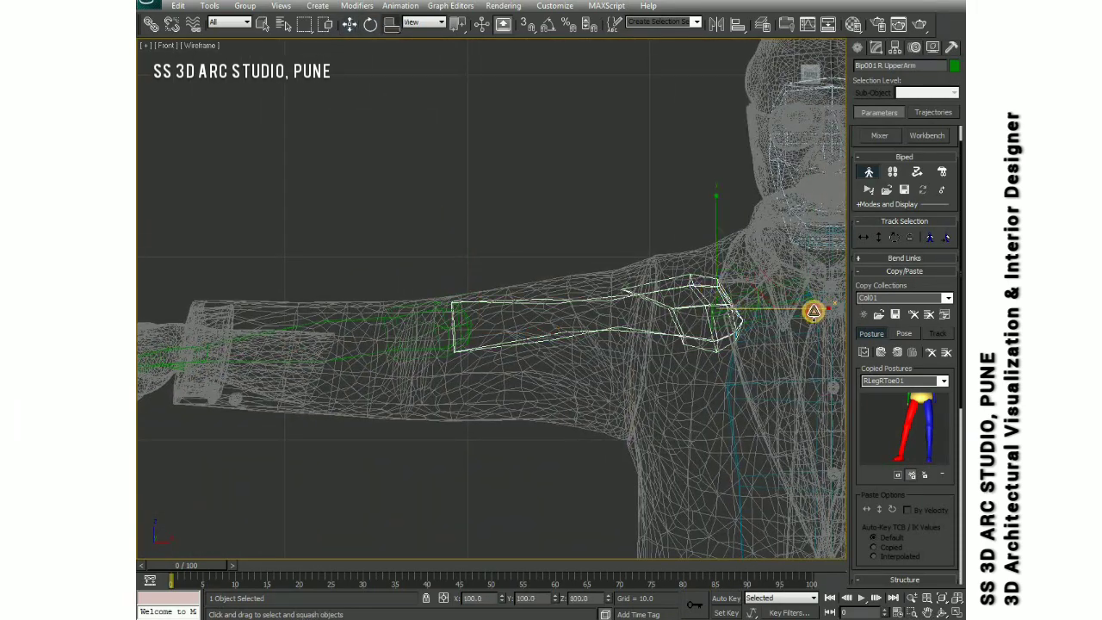
pyautogui.hotkey('shift', 'z')
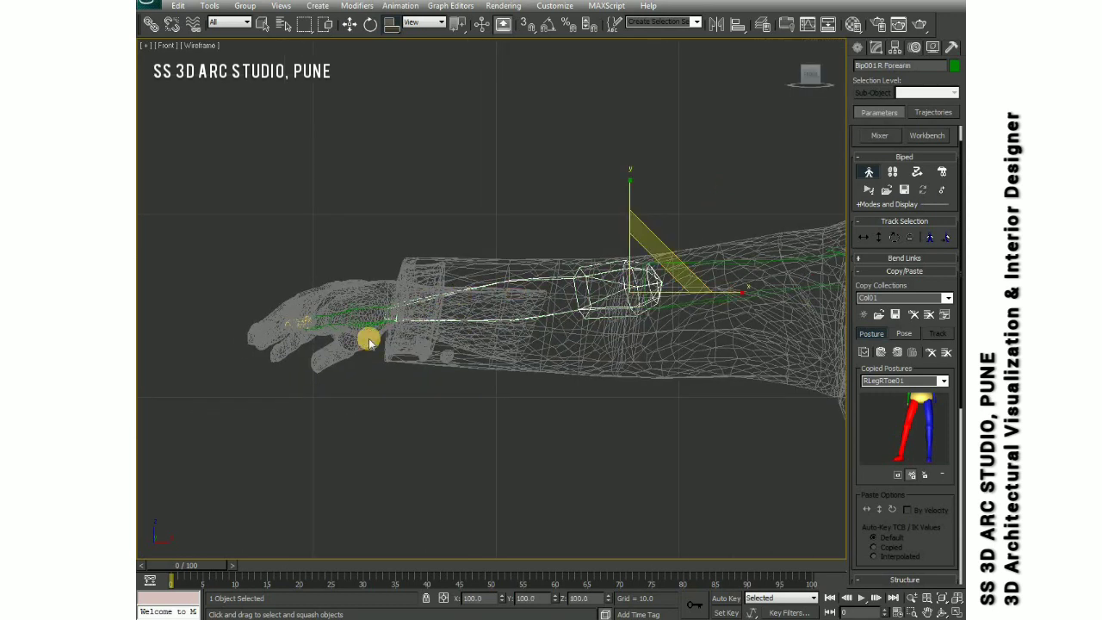
pyautogui.click(368, 342)
pyautogui.scroll(2, 368, 342)
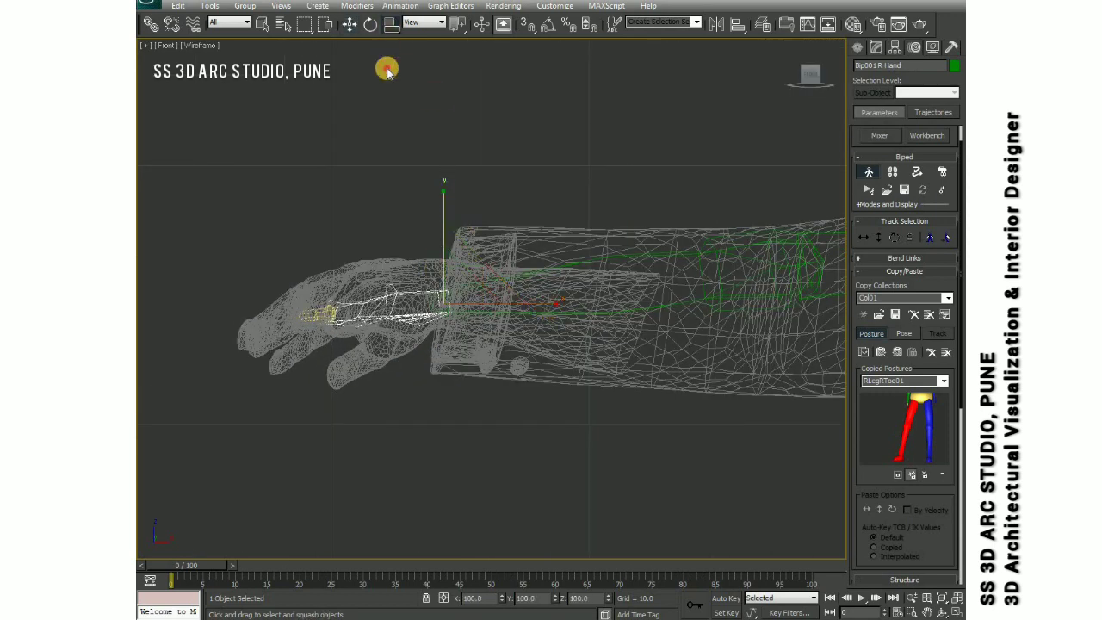
# - In Top view, rotate the right hand bone about -7° and move it up into the palm
pyautogui.press('p')
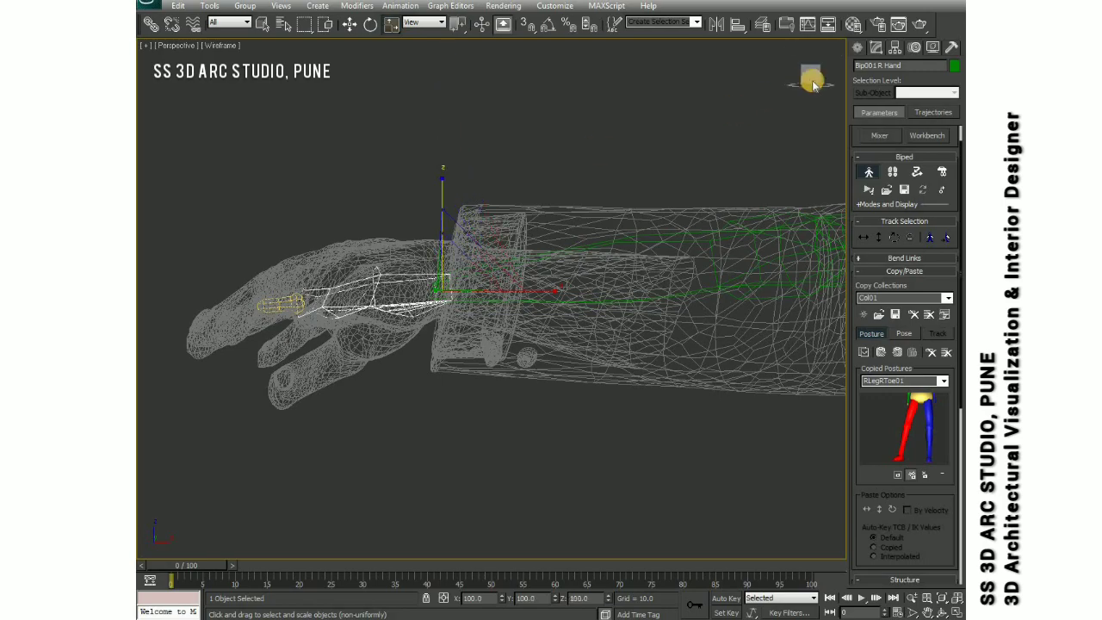
pyautogui.moveTo(813, 84)
pyautogui.mouseDown()
pyautogui.moveTo(714, 140)
pyautogui.moveTo(499, 357)
pyautogui.mouseUp()
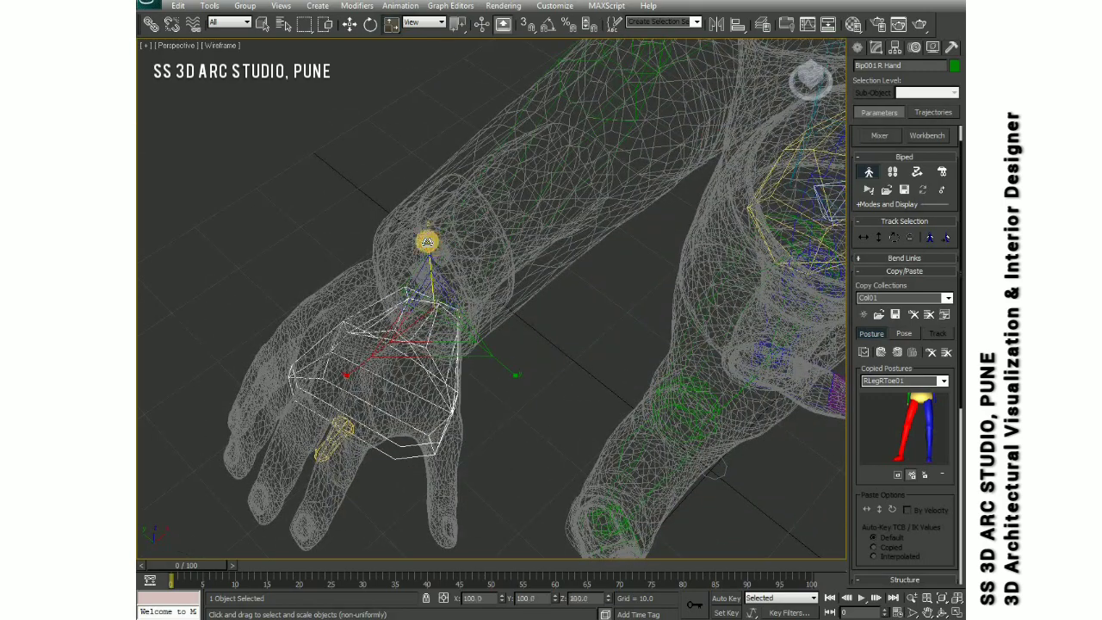
pyautogui.press('t')
pyautogui.press('e')
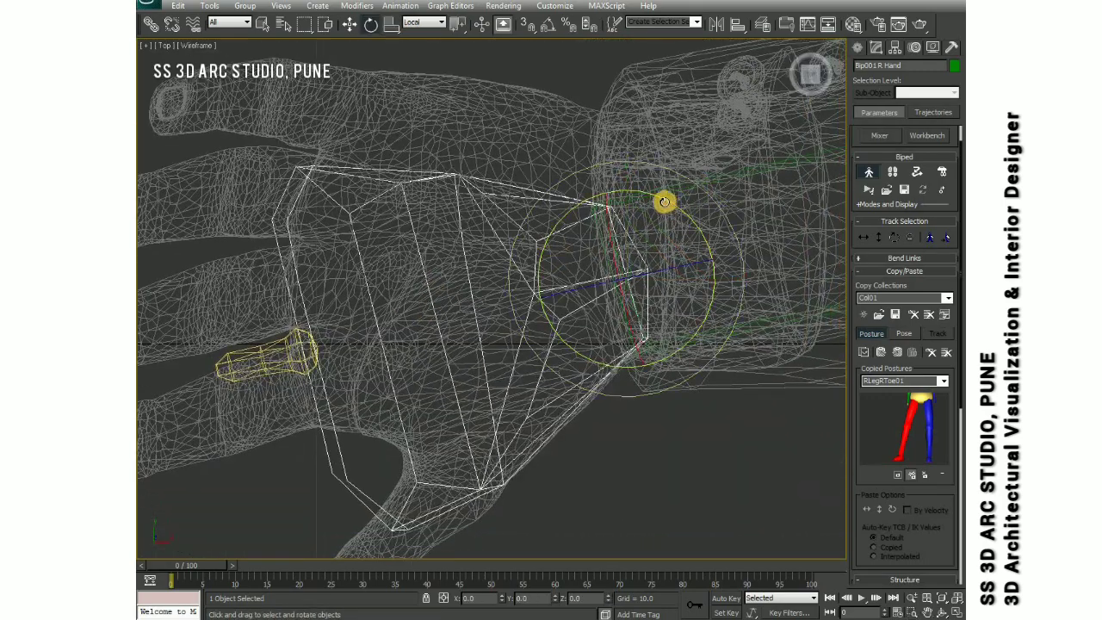
pyautogui.moveTo(665, 201); pyautogui.dragTo(683, 214)
pyautogui.scroll(-2, 462, 307)
pyautogui.press('w')
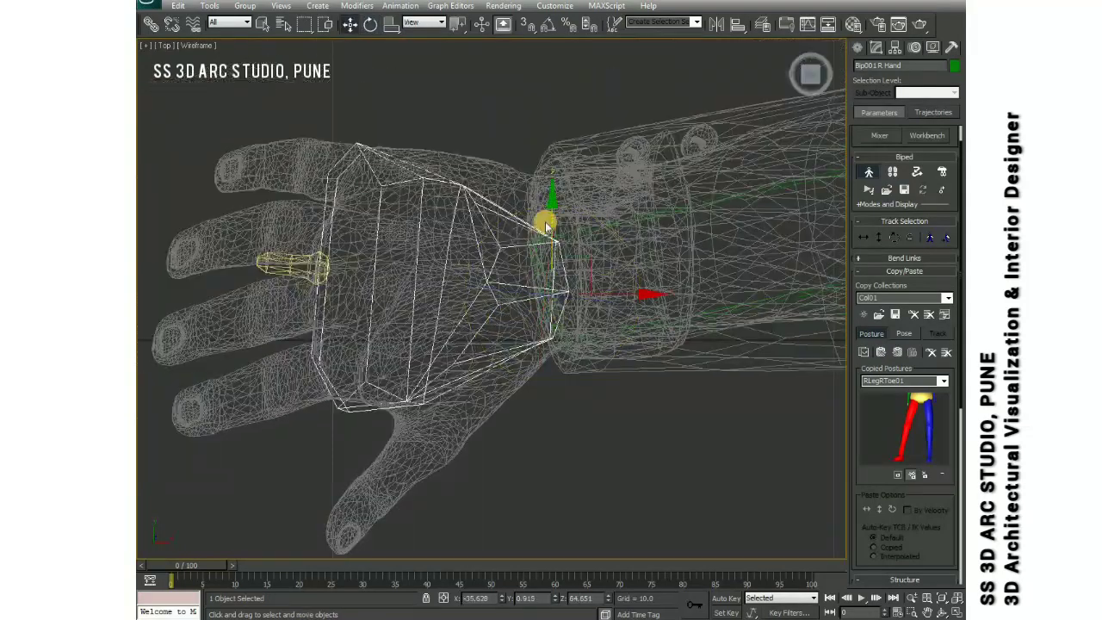
pyautogui.moveTo(545, 226); pyautogui.dragTo(533, 204)
pyautogui.moveTo(635, 199); pyautogui.dragTo(630, 226)
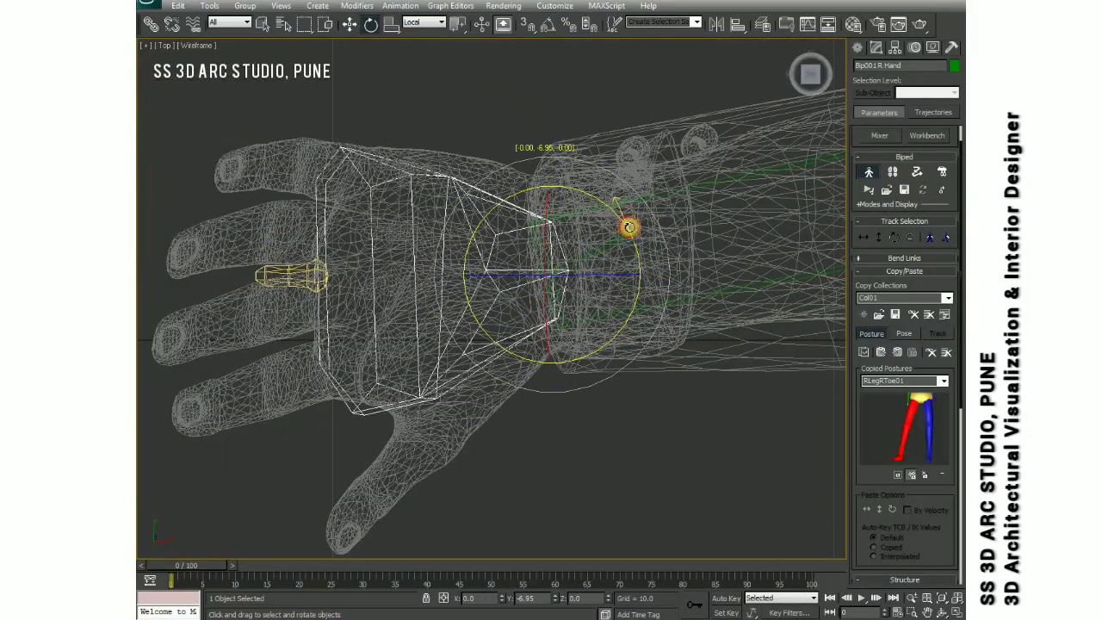
pyautogui.click(662, 274)
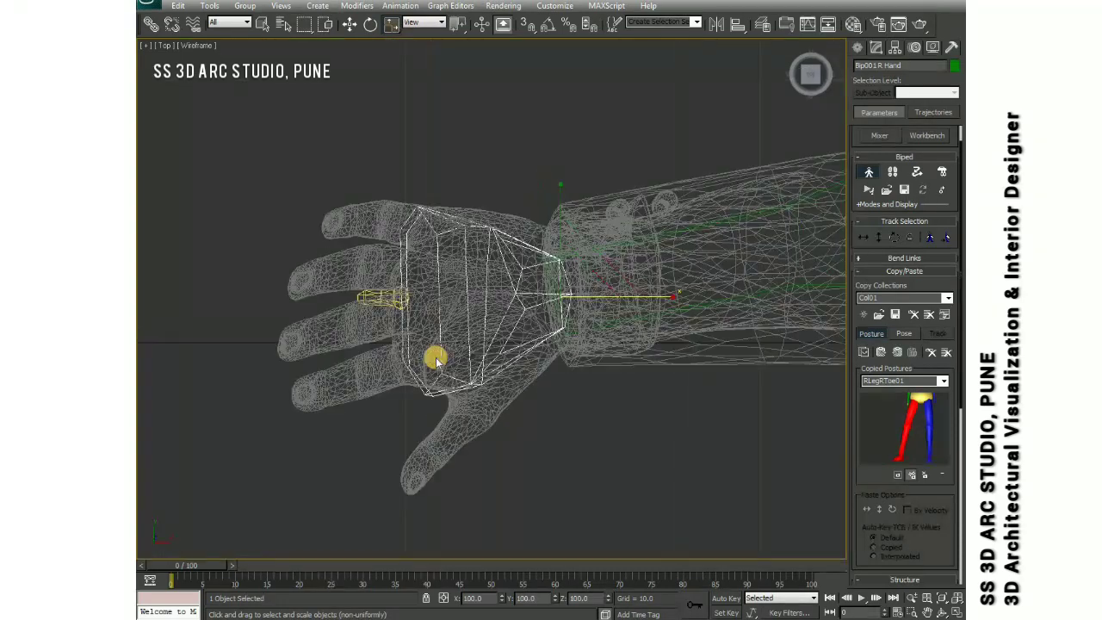
# - Set the biped's right hand to 5 fingers with 3 finger links each
pyautogui.scroll(-5, 947, 387)
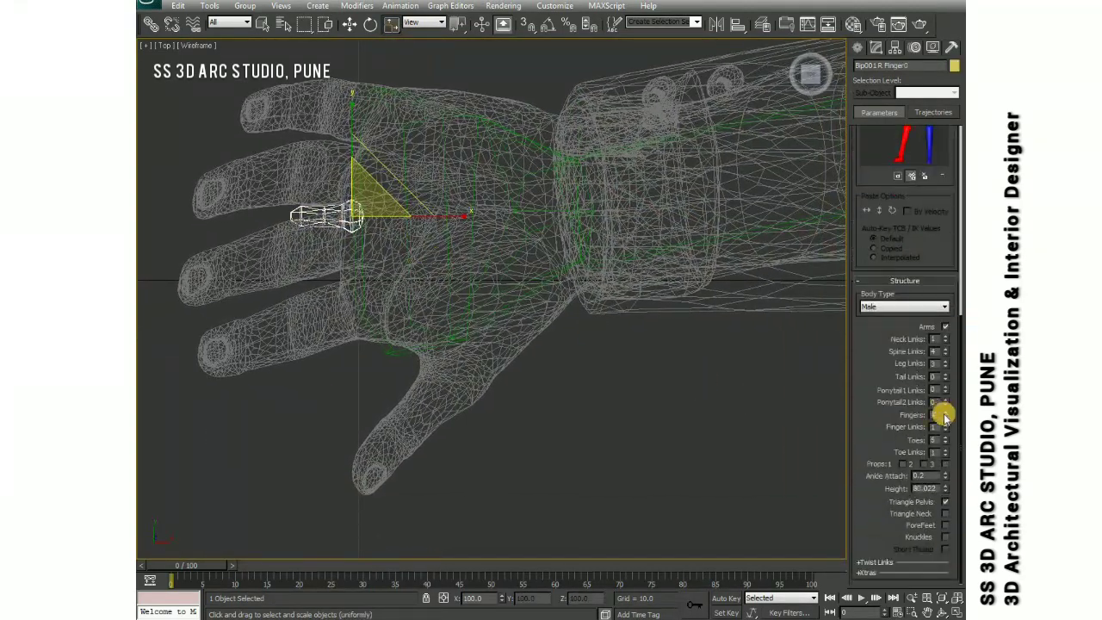
pyautogui.click(946, 412)
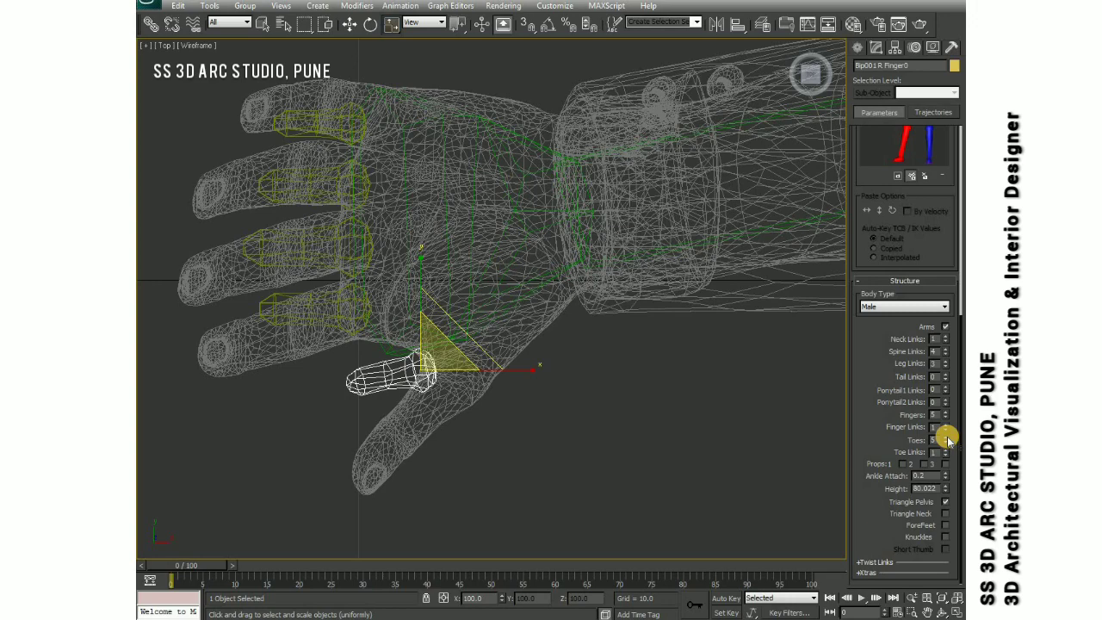
pyautogui.click(946, 425)
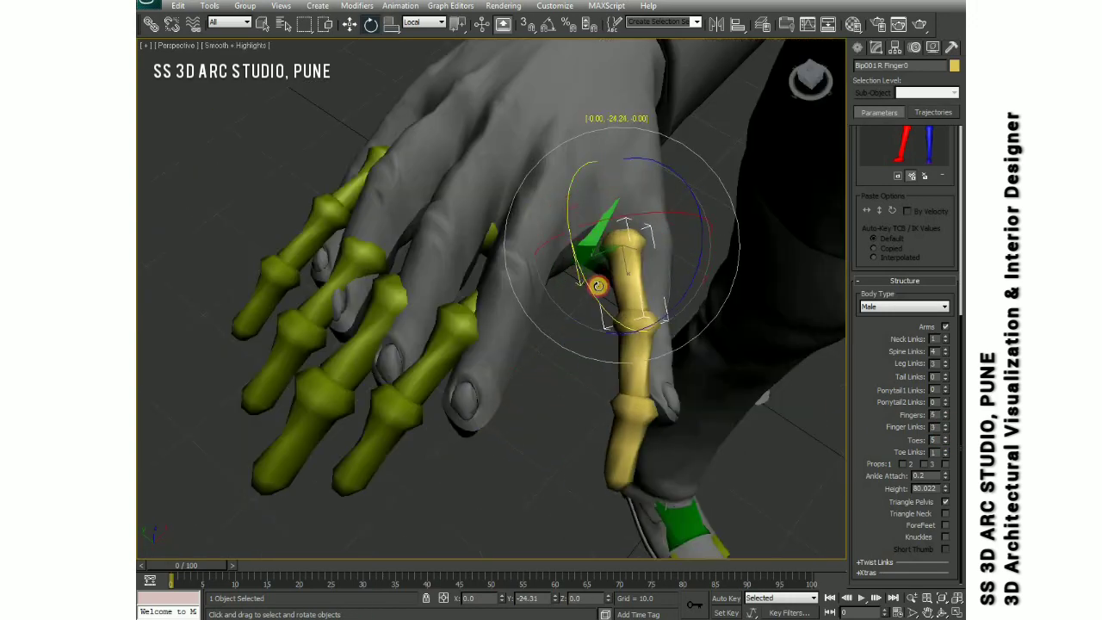
# - Rotate the thumb's base bone into the mesh thumb
pyautogui.moveTo(598, 285)
pyautogui.keyDown('alt'); pyautogui.mouseDown(button='middle')
pyautogui.moveTo(721, 254)
pyautogui.moveTo(581, 215)
pyautogui.mouseUp(button='middle'); pyautogui.keyUp('alt')
pyautogui.press('w')
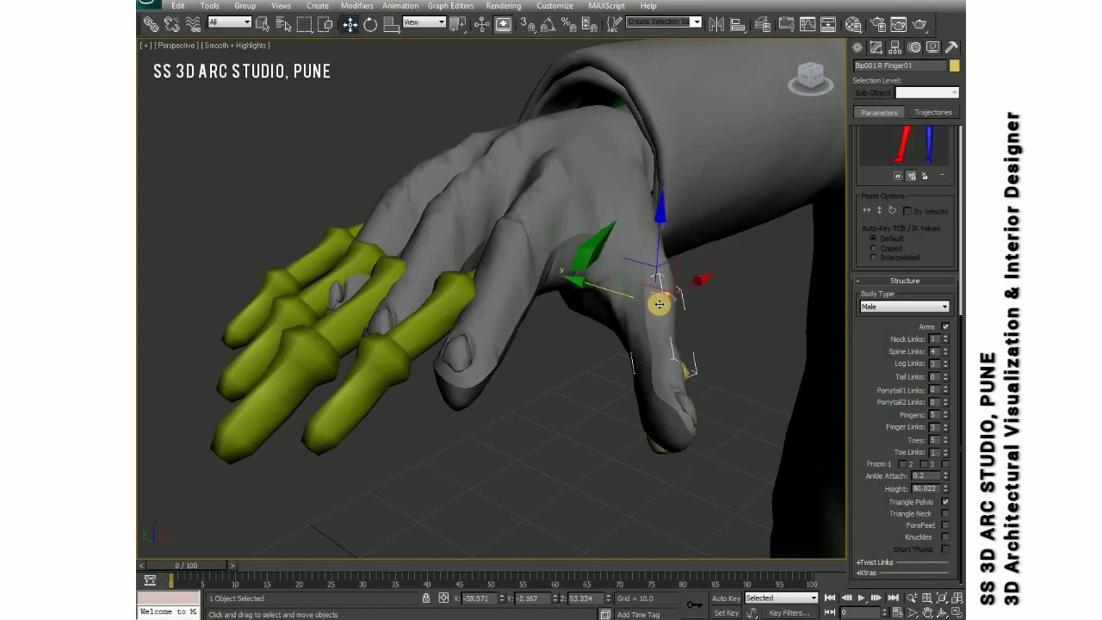
pyautogui.click(615, 350)
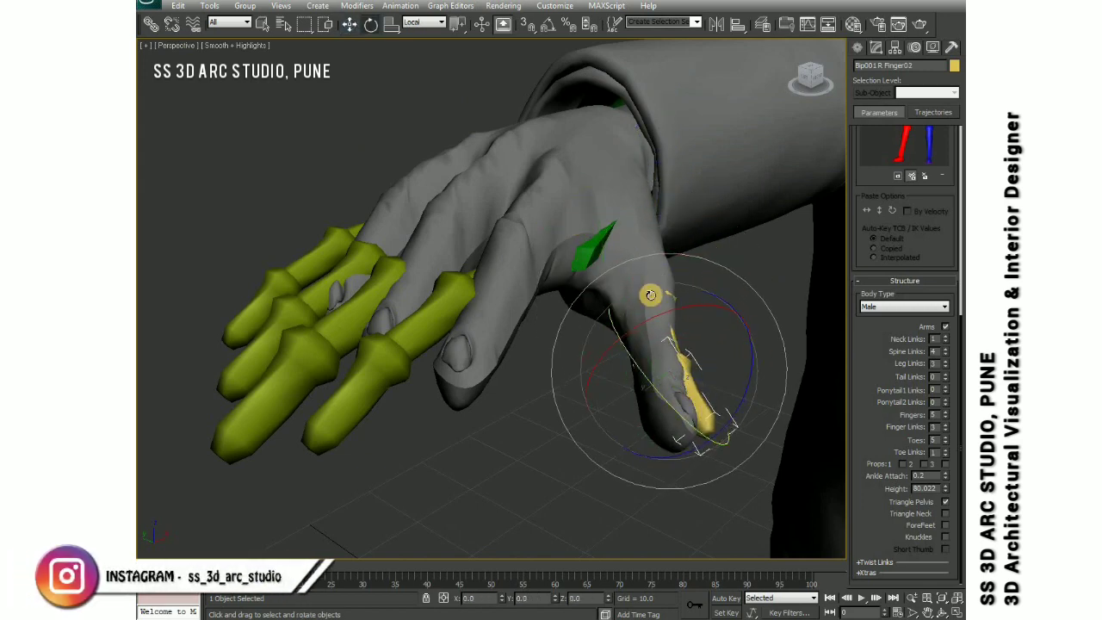
pyautogui.moveTo(649, 296); pyautogui.dragTo(605, 260)
# - Select one finger's three bones and rotate them into the mesh finger in wireframe
pyautogui.keyDown('alt'); pyautogui.moveTo(698, 256); pyautogui.dragTo(575, 344, button='middle'); pyautogui.keyUp('alt')
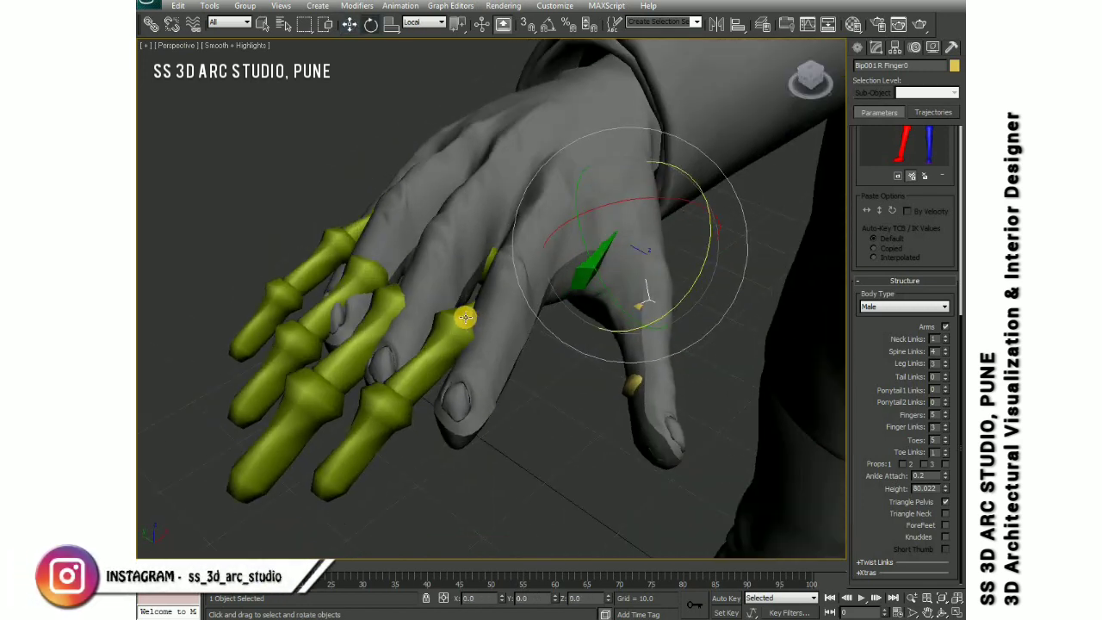
pyautogui.press('F3')
pyautogui.hotkey('ctrl', 'pagedown')
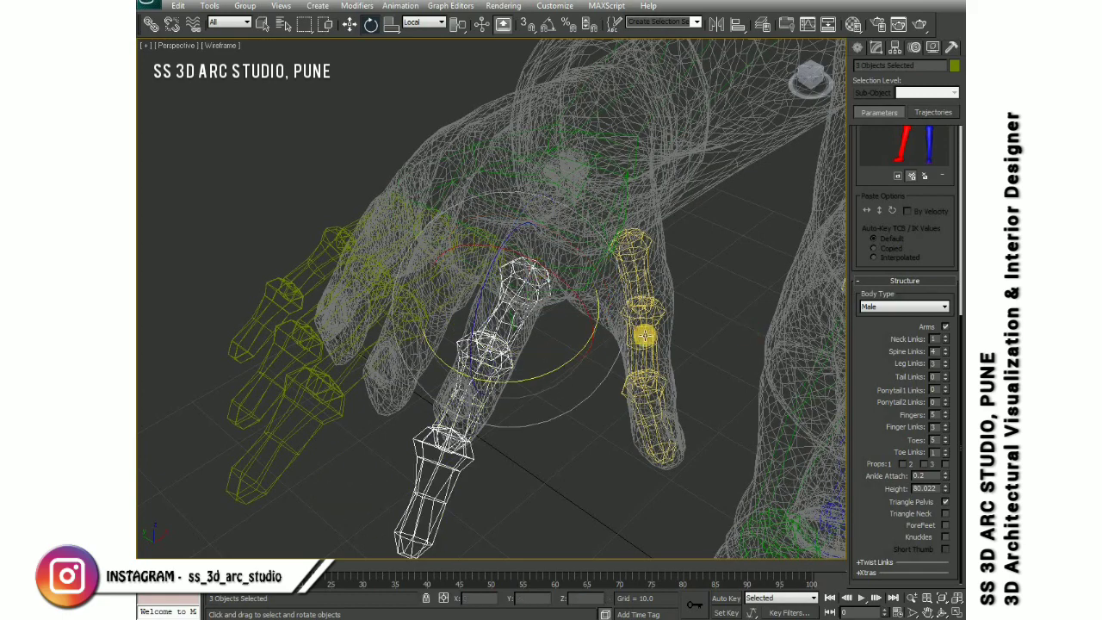
pyautogui.moveTo(438, 418)
pyautogui.mouseDown()
pyautogui.moveTo(418, 419)
pyautogui.moveTo(473, 304)
pyautogui.moveTo(401, 436)
pyautogui.moveTo(572, 425)
pyautogui.mouseUp()
pyautogui.press('r')
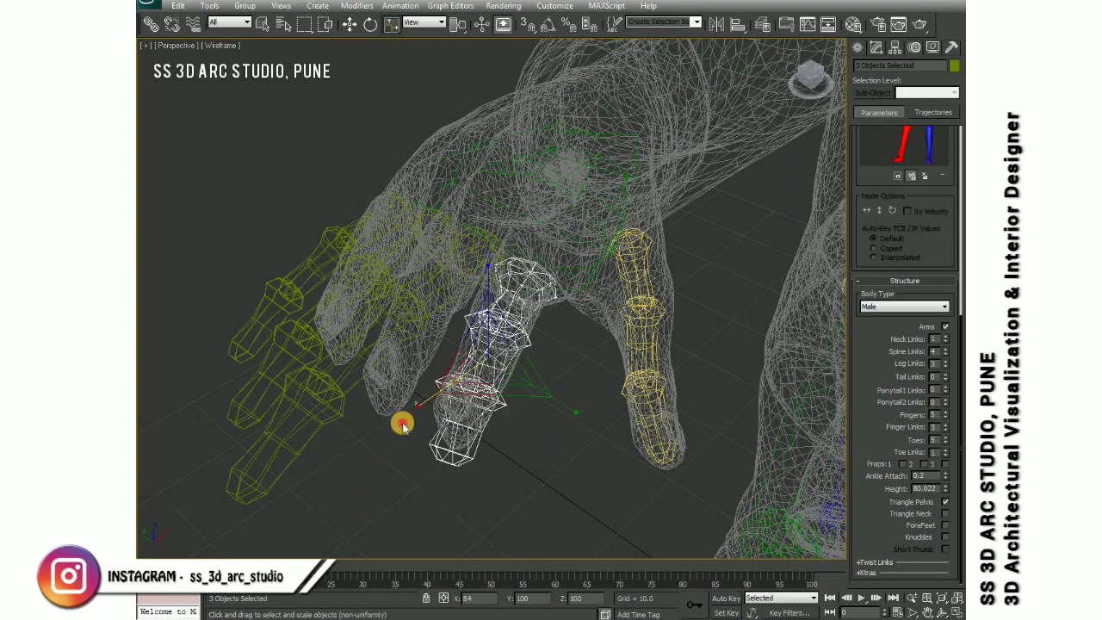
# - Move and rotate the finger bones from top and angled views to fit the mesh
pyautogui.moveTo(774, 82)
pyautogui.mouseDown()
pyautogui.moveTo(824, 103)
pyautogui.moveTo(356, 303)
pyautogui.mouseUp()
pyautogui.press('w')
pyautogui.press('F3')
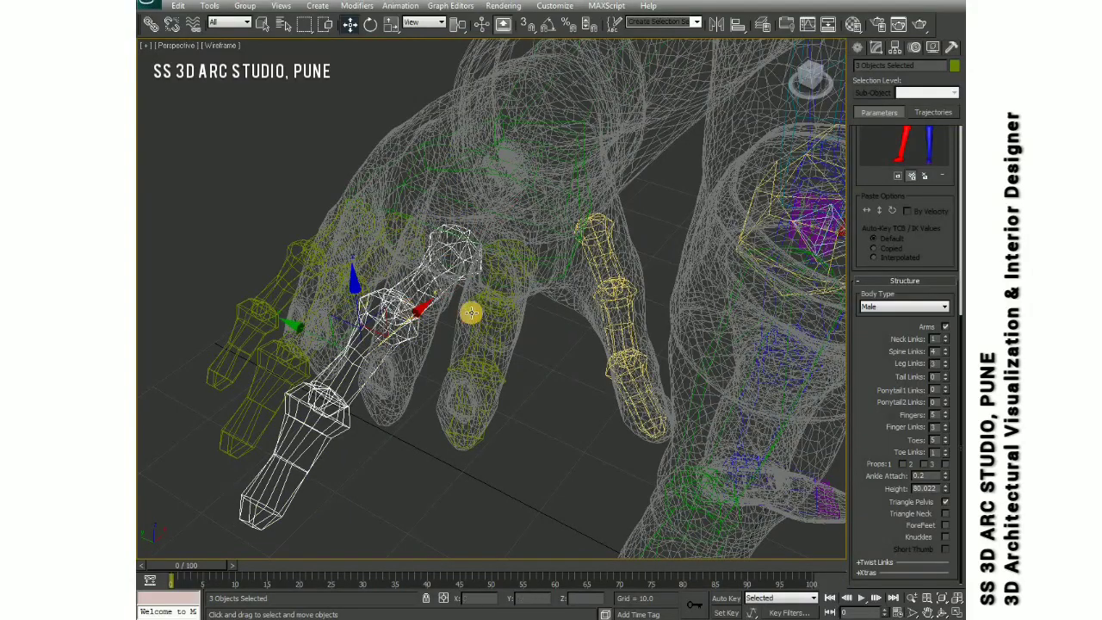
pyautogui.press('t')
pyautogui.press('e')
pyautogui.moveTo(492, 320)
pyautogui.keyDown('alt'); pyautogui.mouseDown(button='middle')
pyautogui.moveTo(614, 352)
pyautogui.moveTo(583, 315)
pyautogui.mouseUp(button='middle'); pyautogui.keyUp('alt')
# - Scale the finger bones and check the fit from views around the hand, leg and arm
pyautogui.press('p')
pyautogui.press('r')
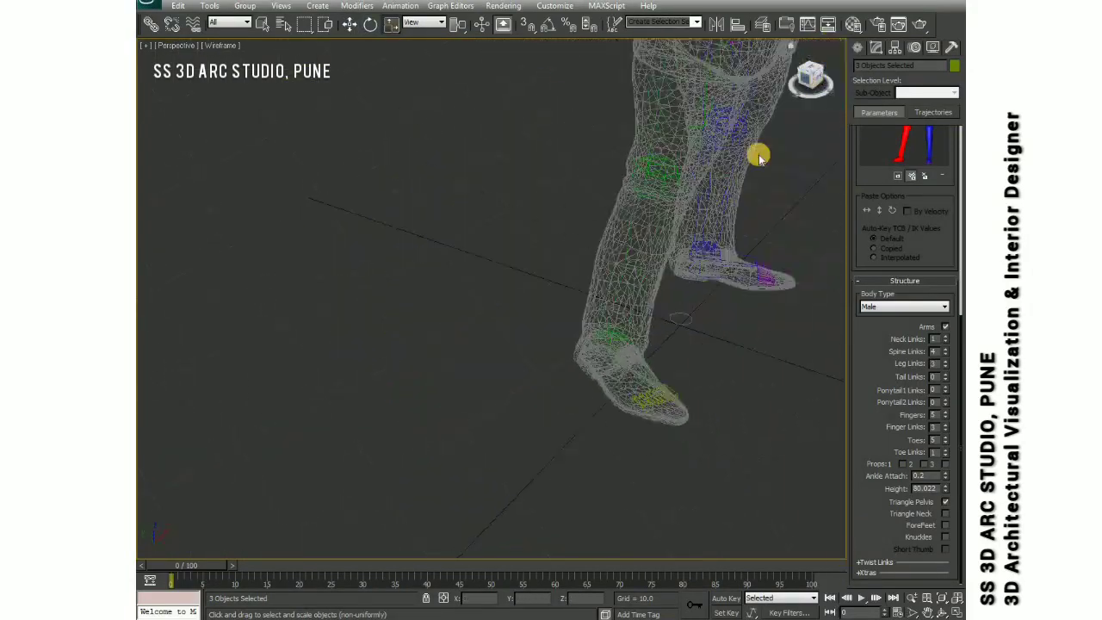
pyautogui.keyDown('alt'); pyautogui.moveTo(758, 152); pyautogui.dragTo(551, 396, button='middle'); pyautogui.keyUp('alt')
pyautogui.press('F3')
pyautogui.press('F3')
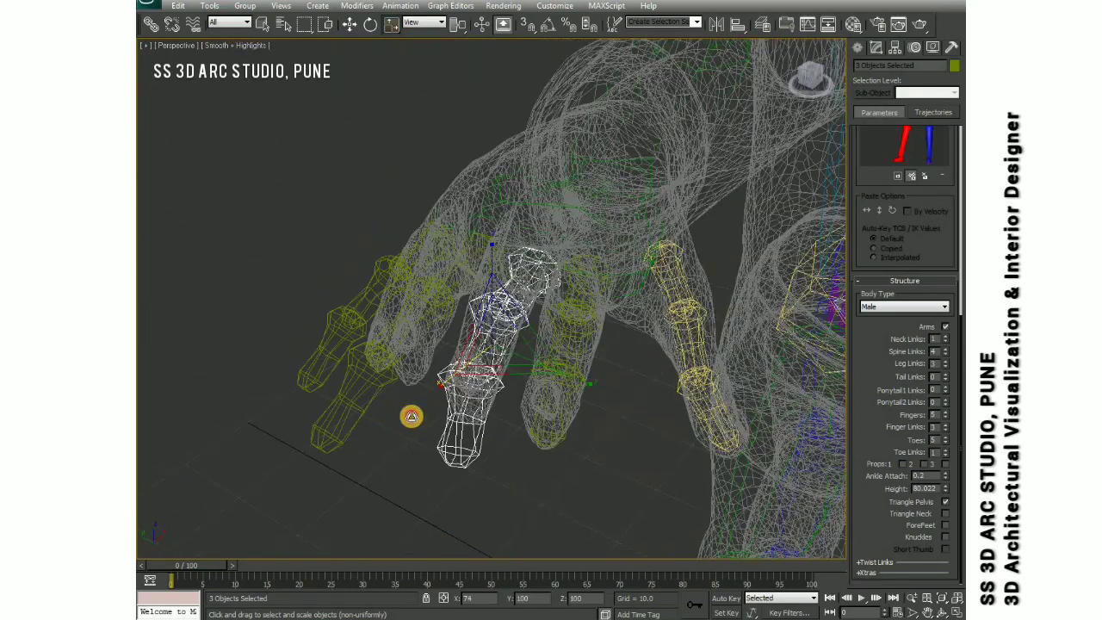
pyautogui.keyDown('alt'); pyautogui.moveTo(835, 87); pyautogui.dragTo(523, 277, button='middle'); pyautogui.keyUp('alt')
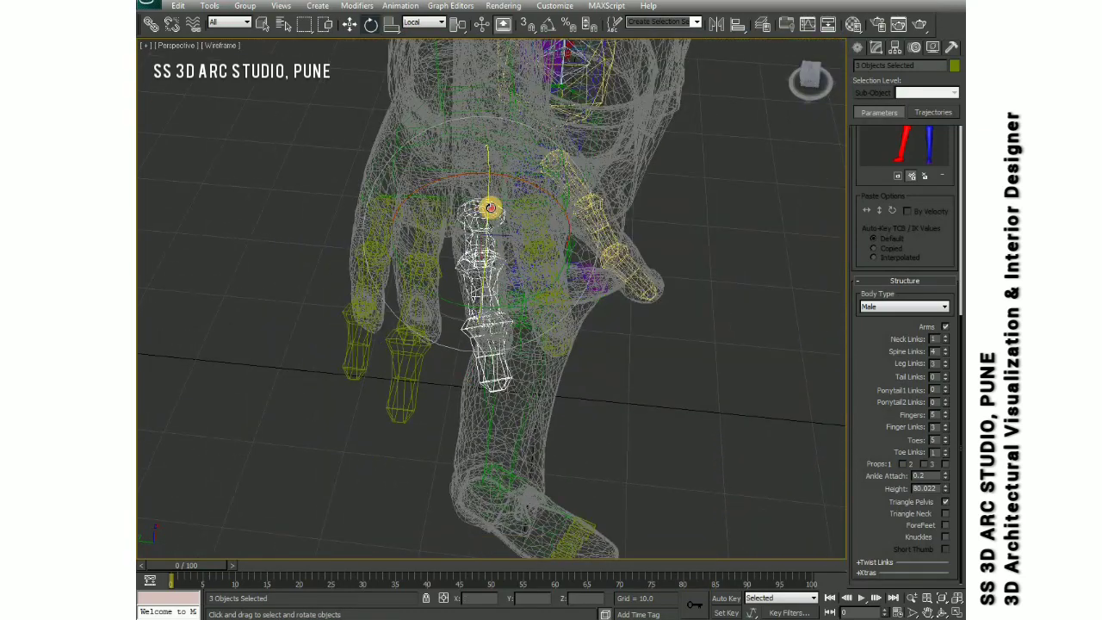
pyautogui.moveTo(780, 93)
pyautogui.keyDown('alt'); pyautogui.mouseDown(button='middle')
pyautogui.moveTo(590, 276)
pyautogui.moveTo(803, 86)
pyautogui.moveTo(432, 238)
pyautogui.mouseUp(button='middle'); pyautogui.keyUp('alt')
pyautogui.press('F3')
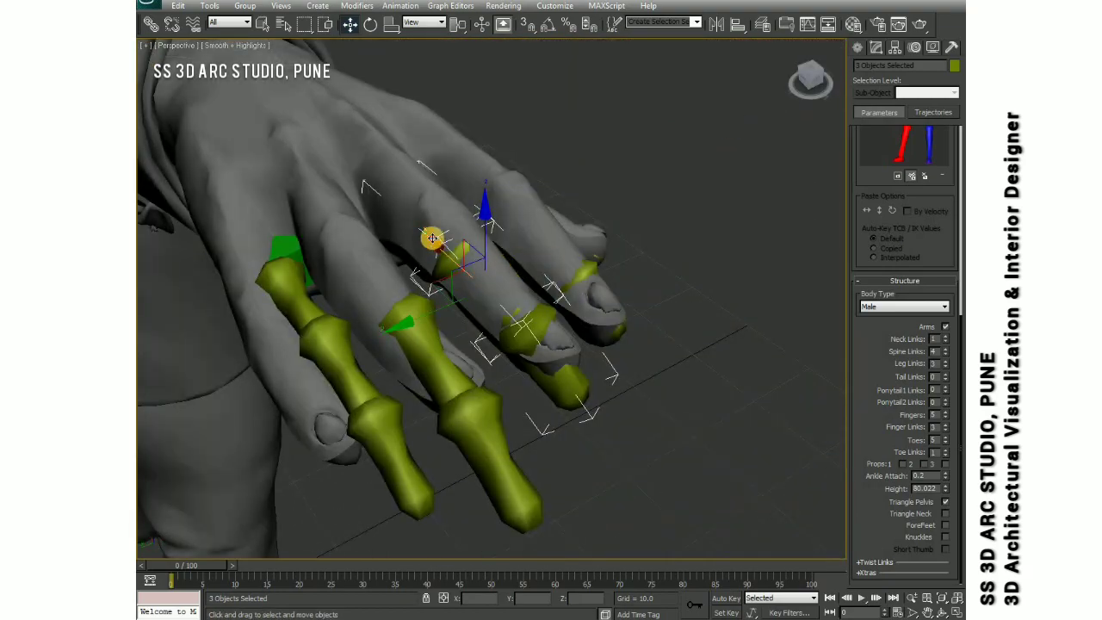
# - Select Bip001 R Finger22 and rotate it to follow the mesh finger's bend, checking from the front view
pyautogui.click(517, 297)
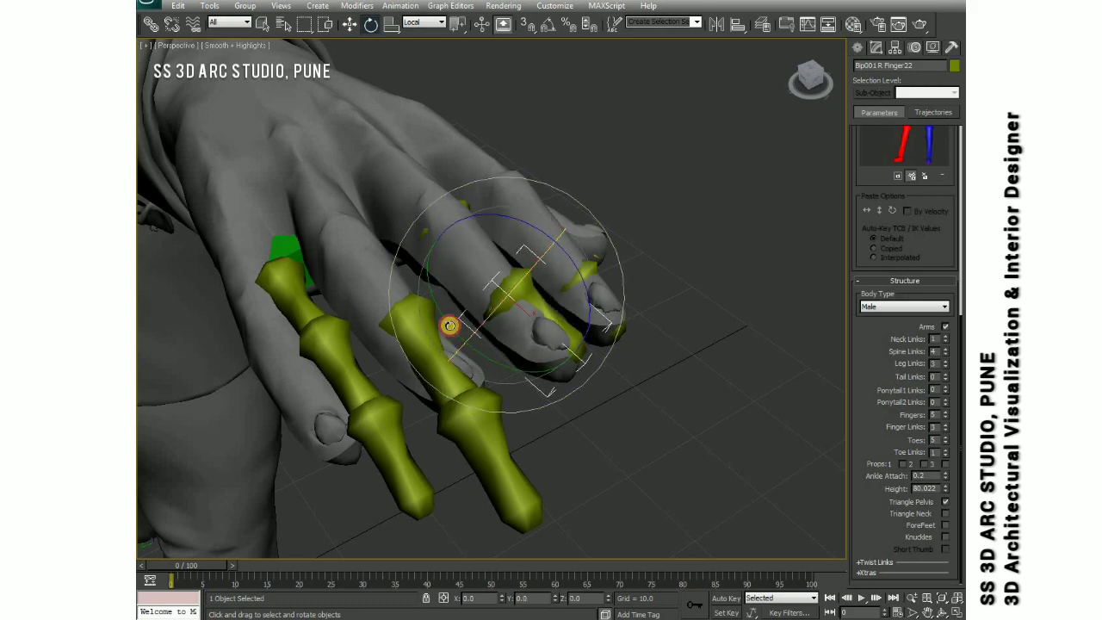
pyautogui.keyDown('alt'); pyautogui.moveTo(799, 84); pyautogui.dragTo(448, 259, button='middle'); pyautogui.keyUp('alt')
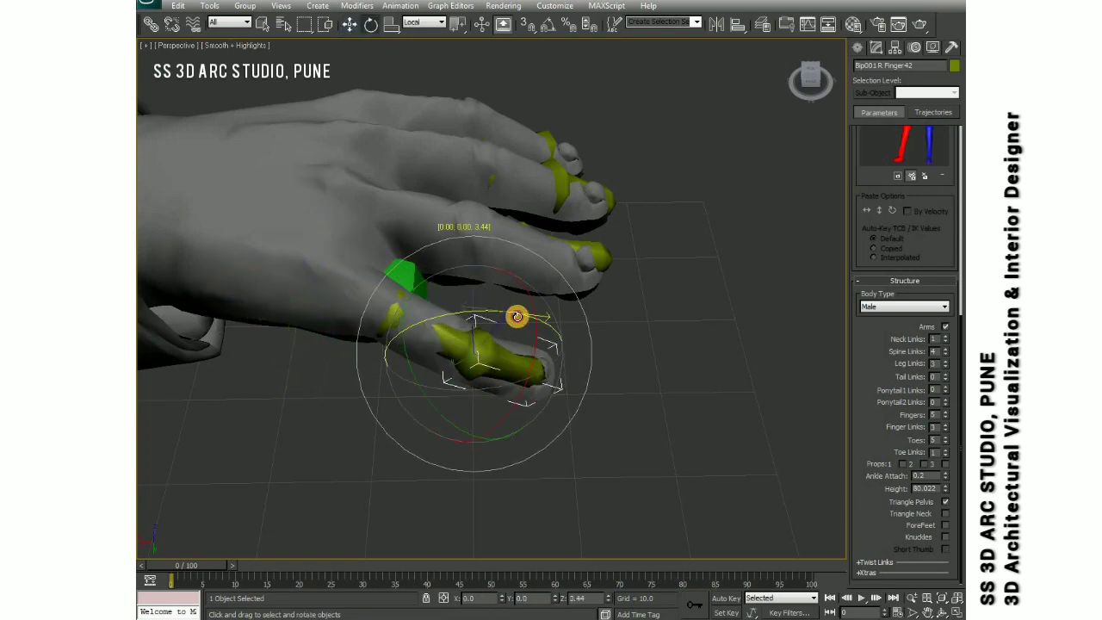
pyautogui.click(788, 69)
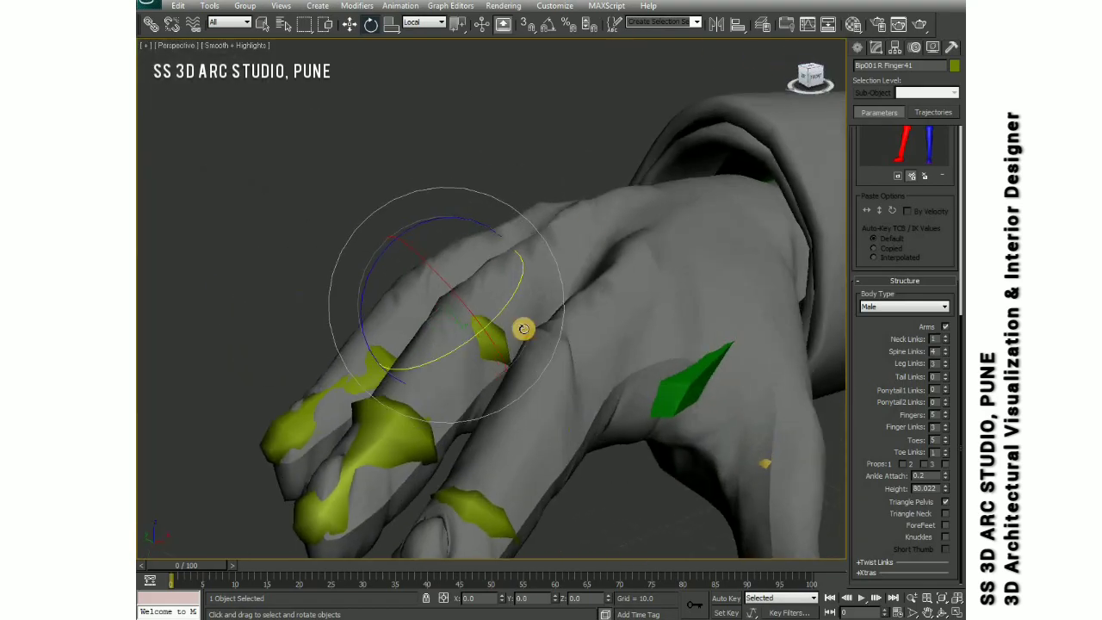
# - Select the whole right arm chain and copy its posture as RArmRFing01
pyautogui.press('F3')
pyautogui.scroll(-5, 563, 333)
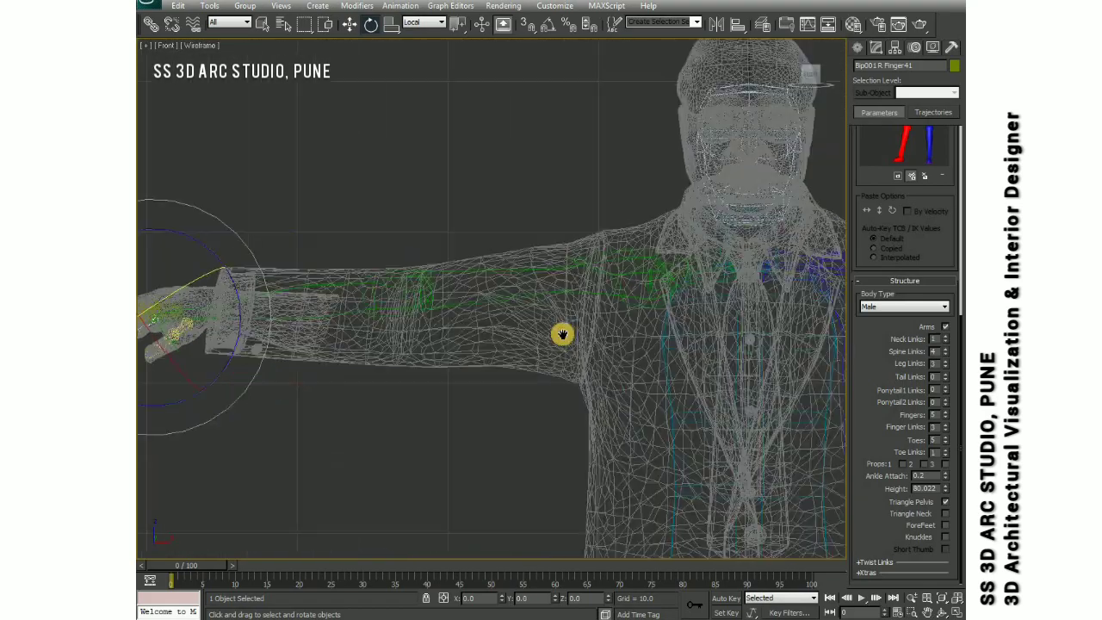
pyautogui.doubleClick(551, 315)
pyautogui.scroll(-2, 524, 313)
pyautogui.scroll(-2, 549, 309)
pyautogui.moveTo(549, 309); pyautogui.dragTo(667, 306, button='middle')
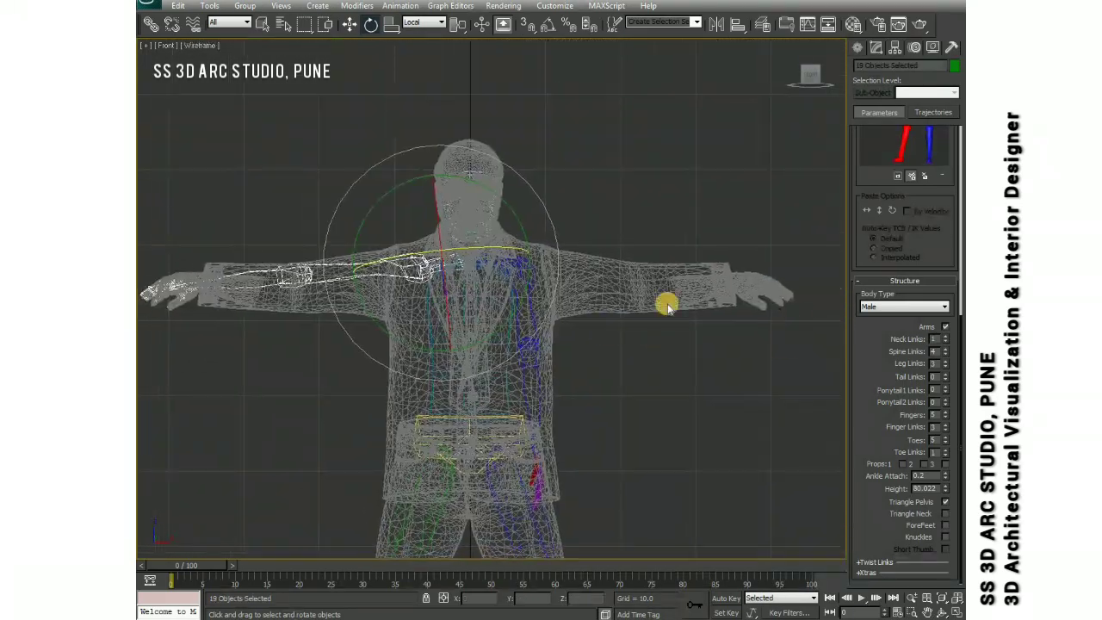
pyautogui.scroll(5, 934, 287)
pyautogui.click(864, 300)
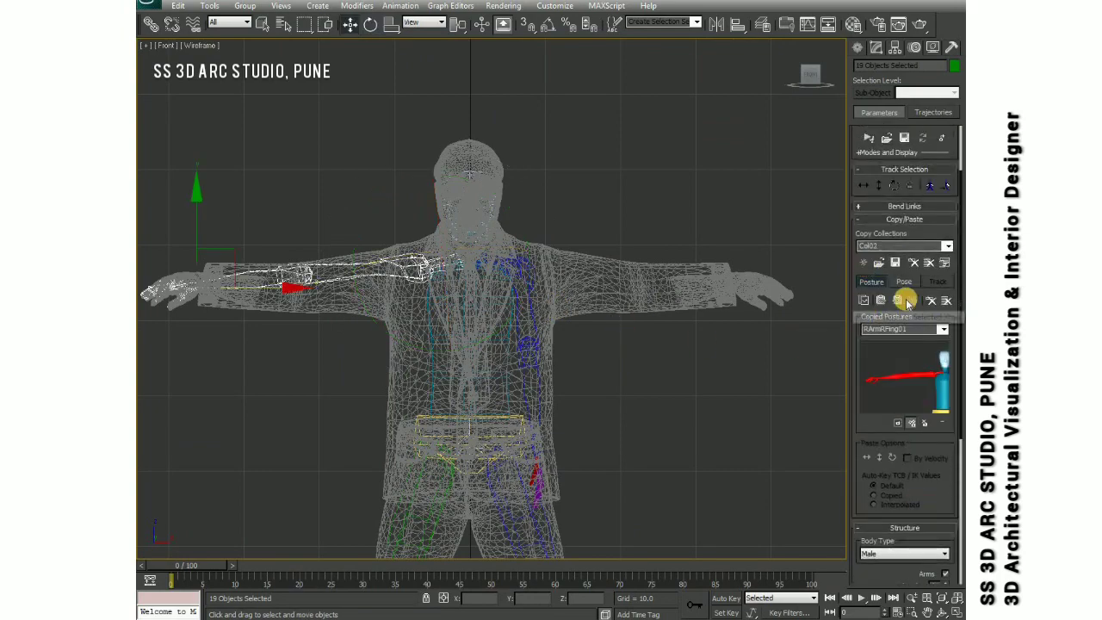
# - Check the left arm mirrored into its sleeve in shaded and wireframe displays
pyautogui.press('F3')
pyautogui.scroll(4, 630, 319)
pyautogui.scroll(2, 647, 350)
pyautogui.press('F3')
pyautogui.scroll(-3, 792, 352)
pyautogui.scroll(-3, 566, 268)
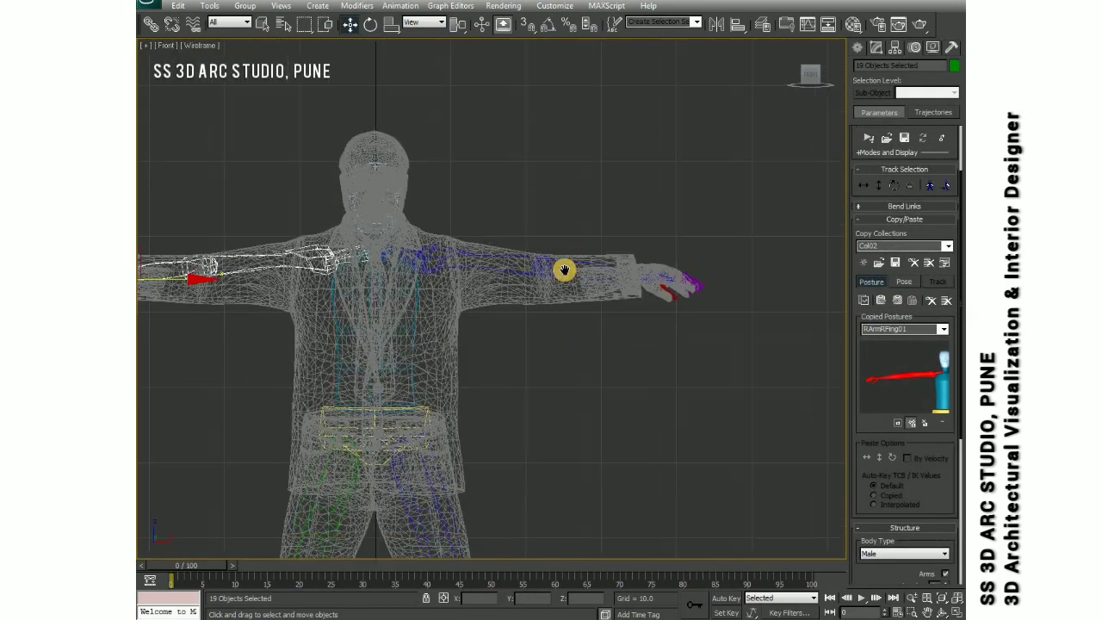
pyautogui.scroll(5, 645, 298)
pyautogui.press('F3')
pyautogui.moveTo(645, 298); pyautogui.dragTo(566, 354, button='middle')
pyautogui.press('F3')
pyautogui.scroll(-4, 570, 336)
pyautogui.scroll(-1, 500, 253)
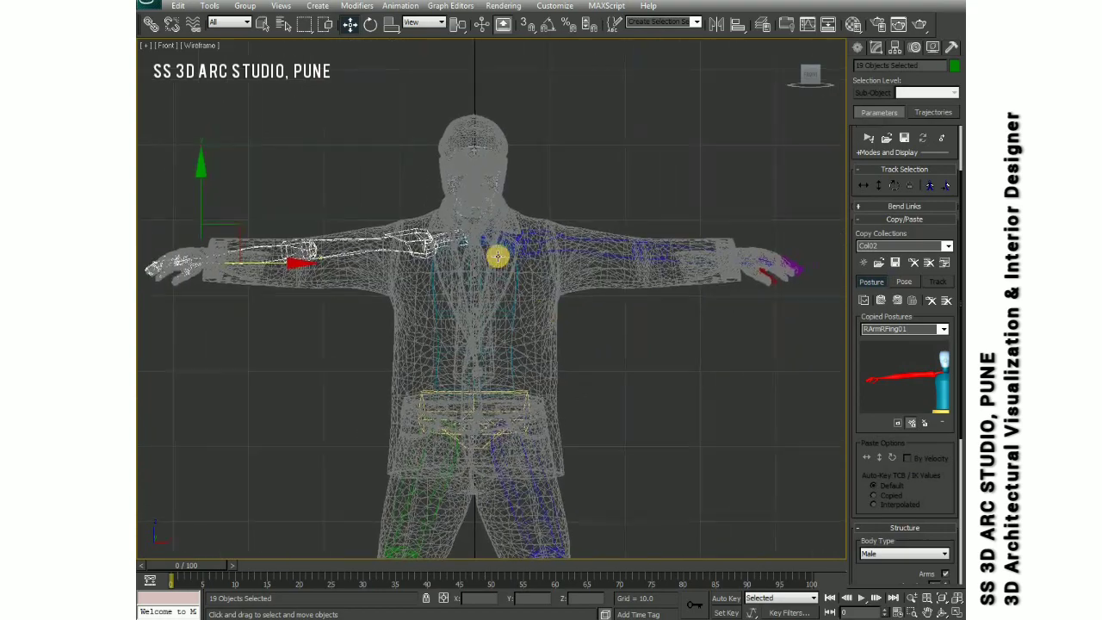
pyautogui.scroll(2, 448, 276)
pyautogui.scroll(1, 433, 259)
pyautogui.scroll(-2, 433, 259)
pyautogui.scroll(2, 727, 289)
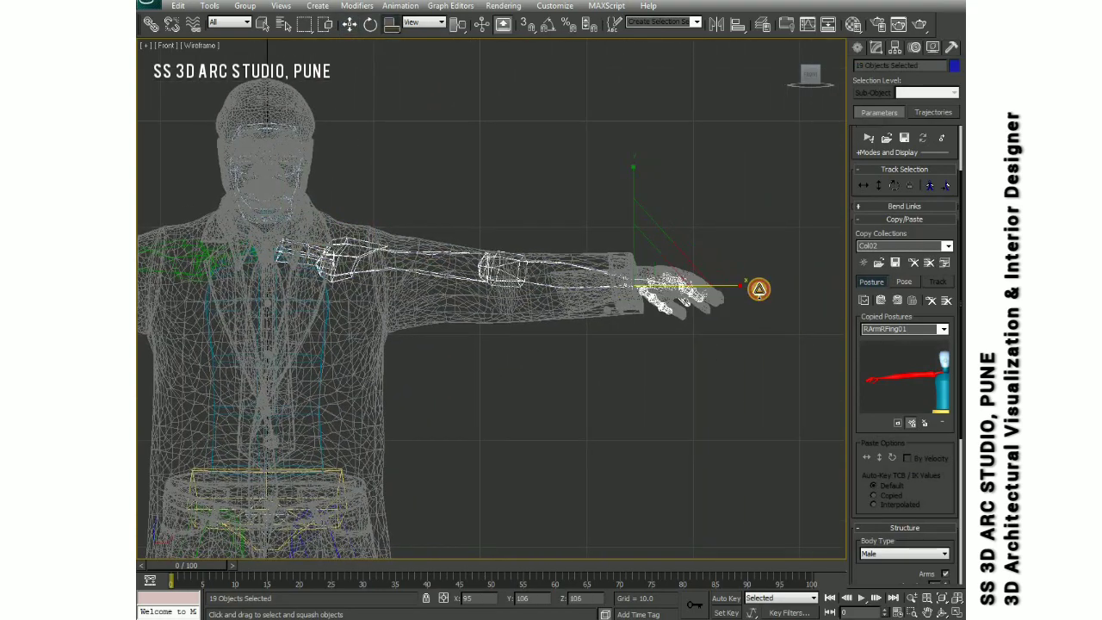
pyautogui.scroll(-3, 753, 297)
pyautogui.press('F3')
pyautogui.scroll(3, 500, 248)
# - Select Bip001 Spine and scale it to fit the suited torso in perspective
pyautogui.press('F3')
pyautogui.doubleClick(490, 266)
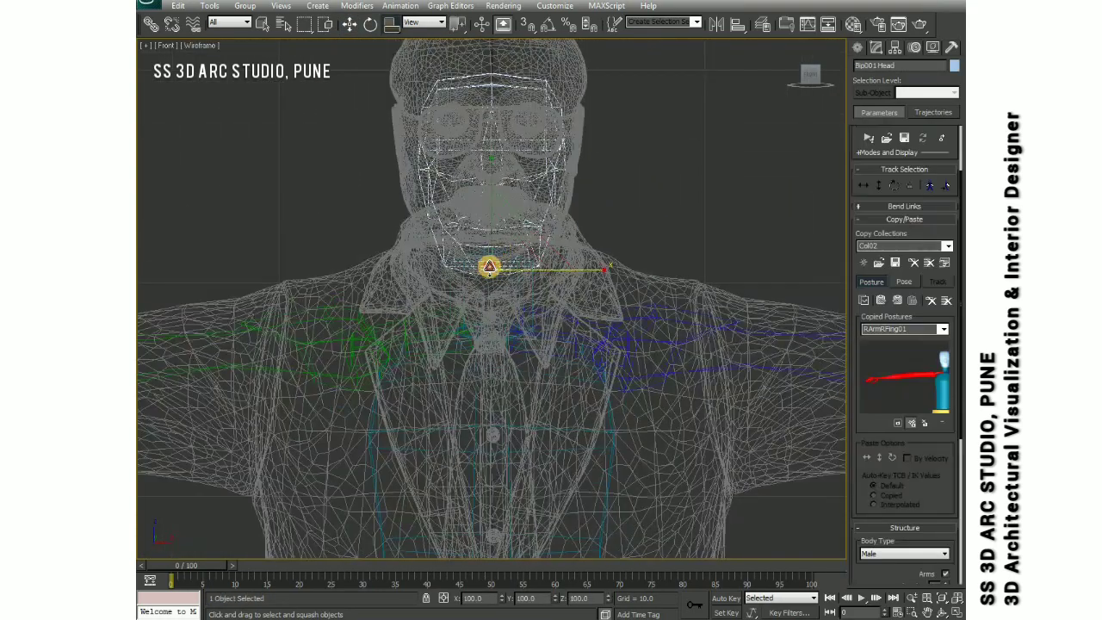
pyautogui.scroll(-2, 490, 319)
pyautogui.scroll(-2, 491, 317)
pyautogui.click(521, 362)
pyautogui.press('p')
pyautogui.keyDown('alt'); pyautogui.moveTo(522, 362); pyautogui.dragTo(493, 308, button='middle'); pyautogui.keyUp('alt')
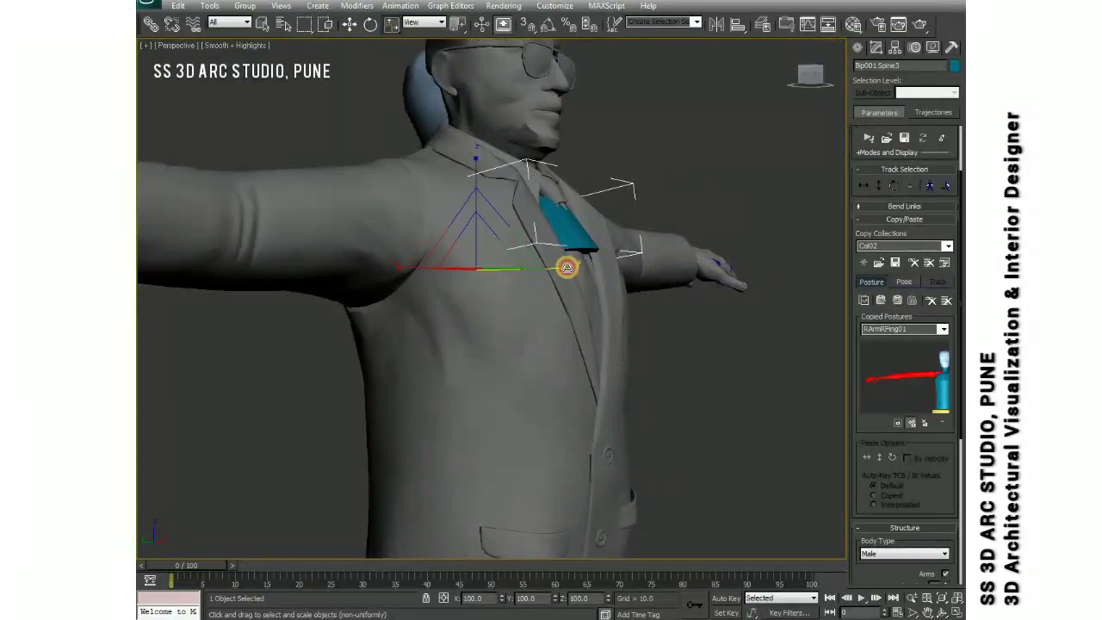
# - Fit the Bip001 Pelvis bone to the body, checking it from the front view
pyautogui.click(551, 430)
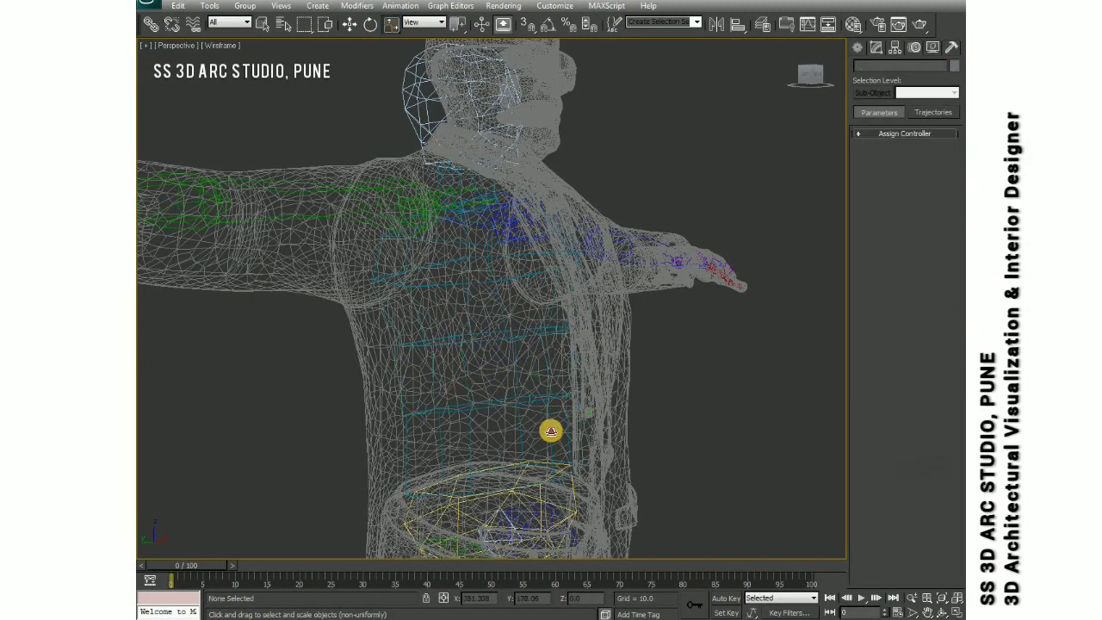
pyautogui.click(591, 492)
pyautogui.moveTo(590, 492)
pyautogui.mouseDown(button='middle')
pyautogui.moveTo(581, 385)
pyautogui.moveTo(625, 81)
pyautogui.moveTo(352, 389)
pyautogui.moveTo(504, 94)
pyautogui.mouseUp(button='middle')
pyautogui.press('F3')
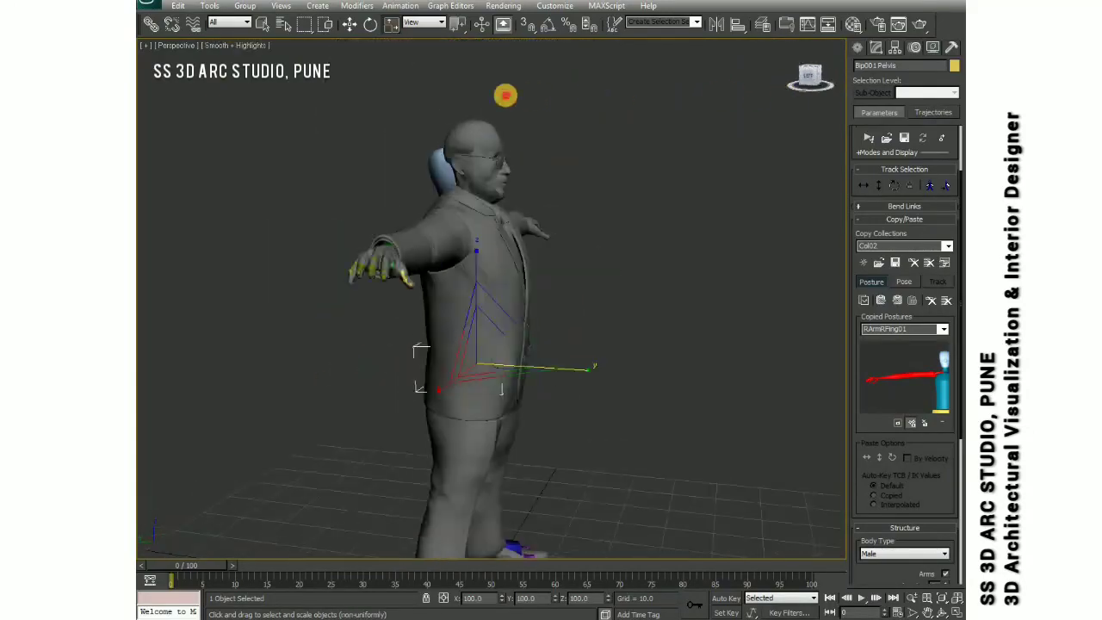
pyautogui.press('f')
pyautogui.scroll(5, 768, 101)
pyautogui.moveTo(767, 101); pyautogui.dragTo(501, 367, button='middle')
pyautogui.press('F3')
pyautogui.scroll(3, 453, 221)
# - Rotate and move the Bip001 Neck bone into the character's neck and head from the side view
pyautogui.click(571, 332)
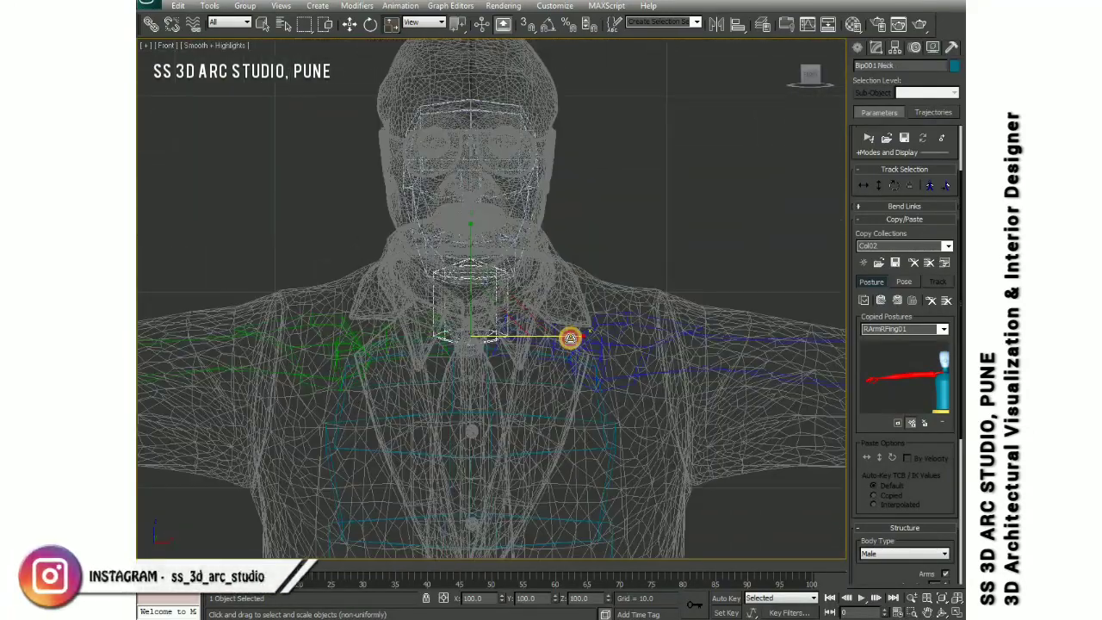
pyautogui.press('l')
pyautogui.scroll(-5, 555, 356)
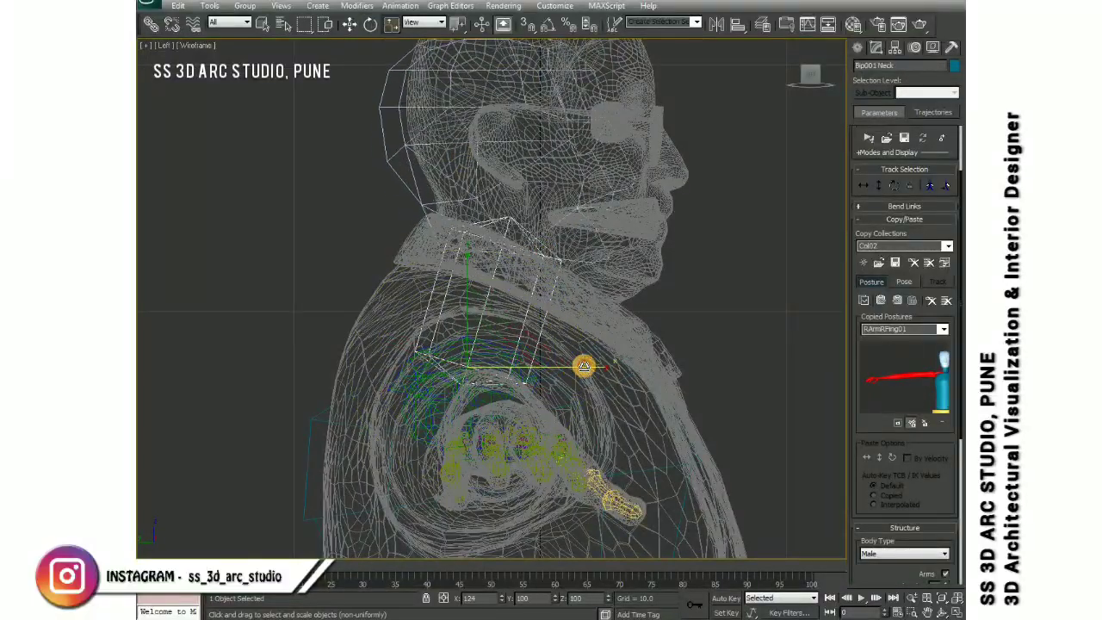
pyautogui.moveTo(583, 366); pyautogui.dragTo(516, 413, button='middle')
pyautogui.press('e')
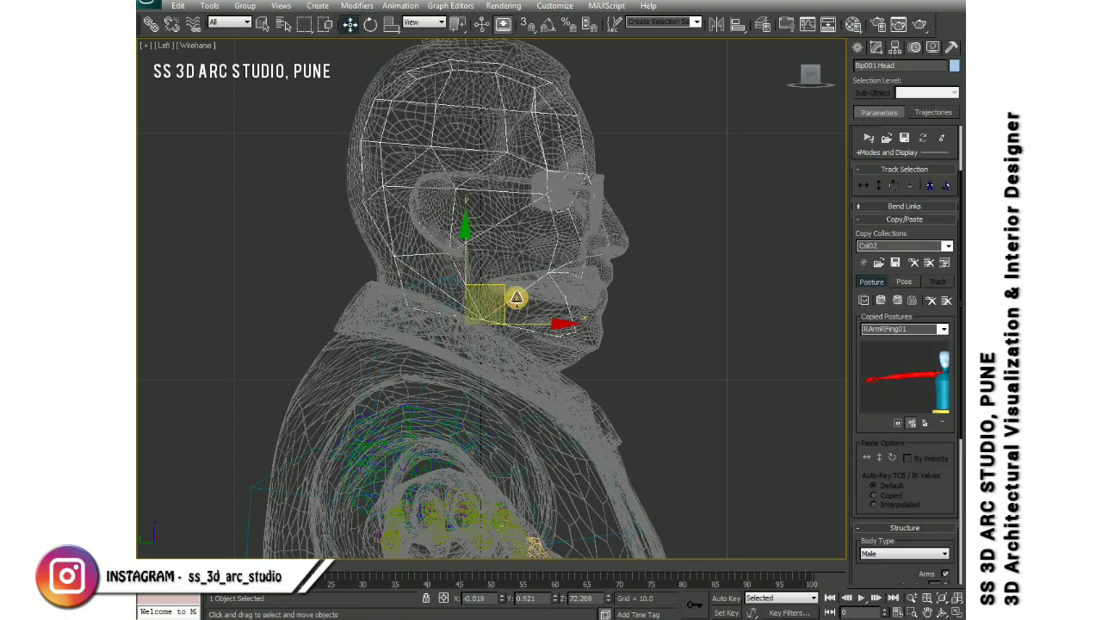
pyautogui.press('w')
pyautogui.press('f')
pyautogui.press('F3')
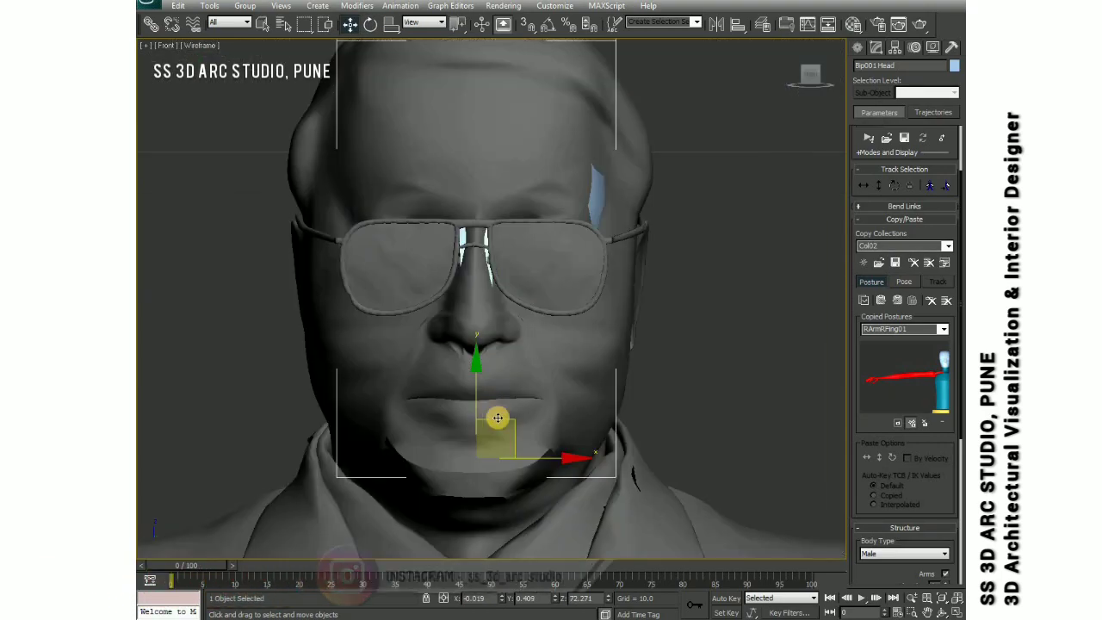
# - Select the entire biped and check its fit in shaded and wireframe displays
pyautogui.scroll(-1, 491, 302)
pyautogui.scroll(-3, 534, 308)
pyautogui.scroll(-3, 514, 278)
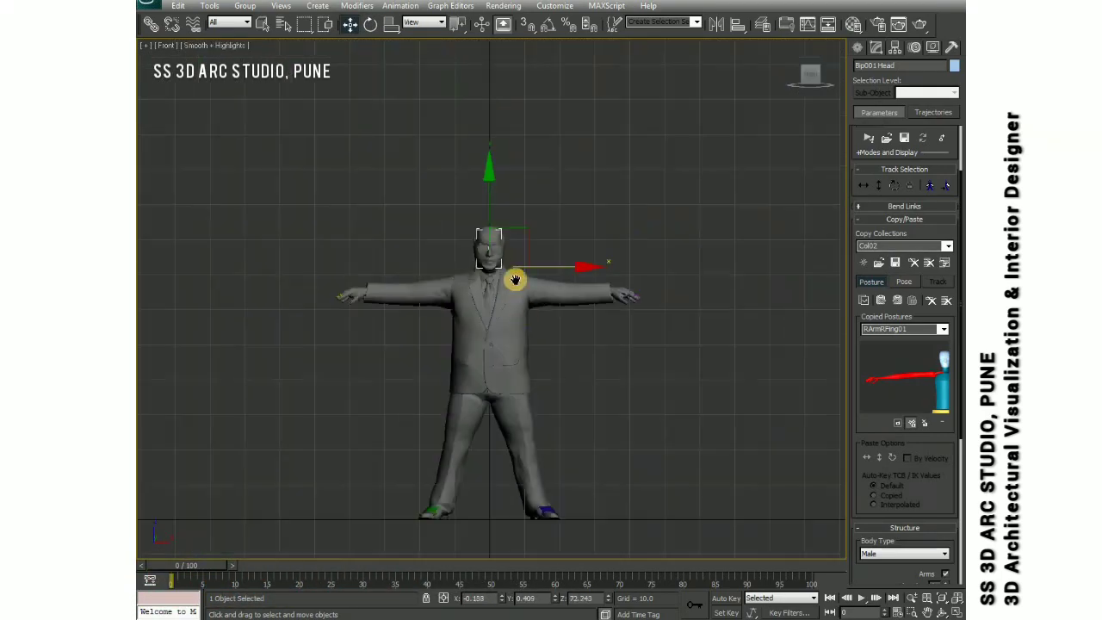
pyautogui.hotkey('ctrl', 'a')
pyautogui.scroll(2, 480, 284)
pyautogui.scroll(2, 462, 233)
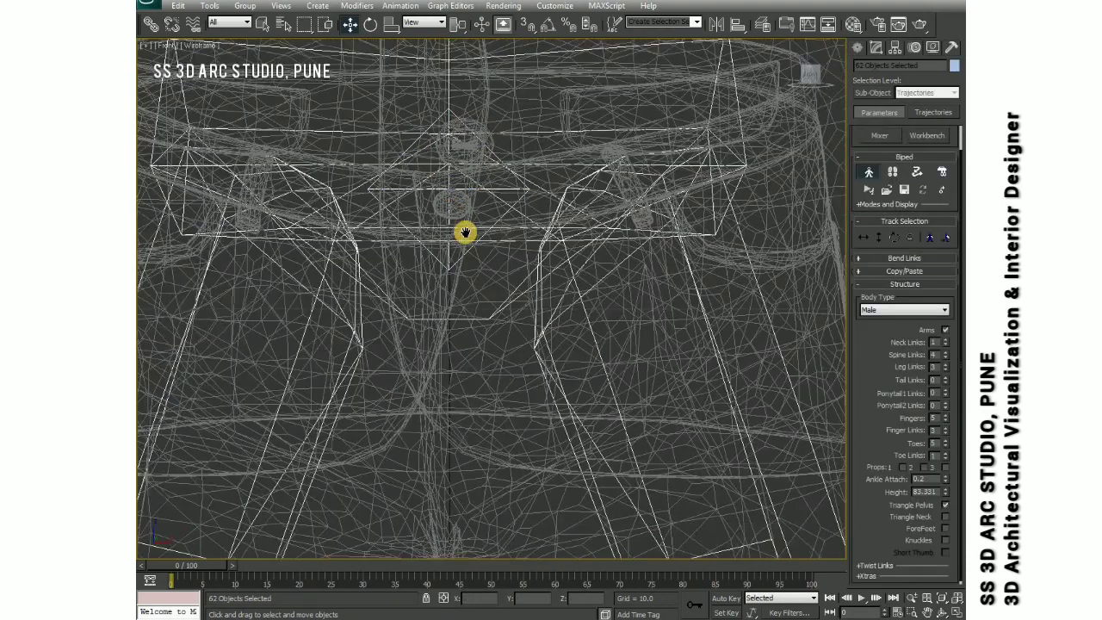
pyautogui.scroll(-4, 530, 316)
pyautogui.scroll(1, 530, 316)
pyautogui.press('F3')
pyautogui.scroll(1, 551, 300)
pyautogui.click(576, 459)
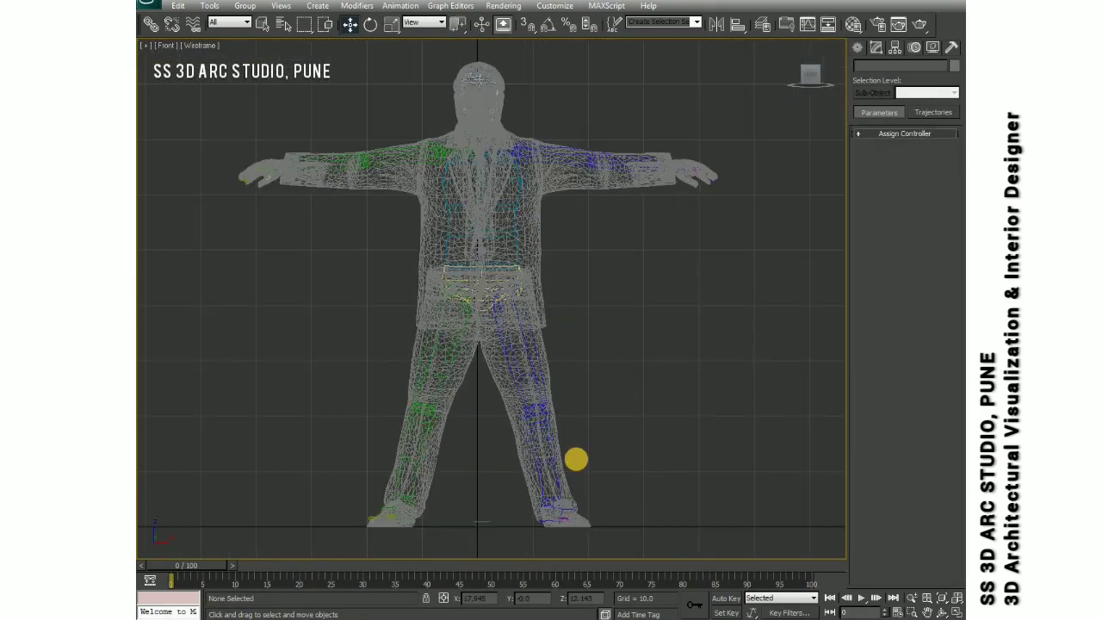
# - Select all 62 biped parts and adjust their Object Properties
pyautogui.hotkey('ctrl', 'a')
pyautogui.rightClick(482, 267)
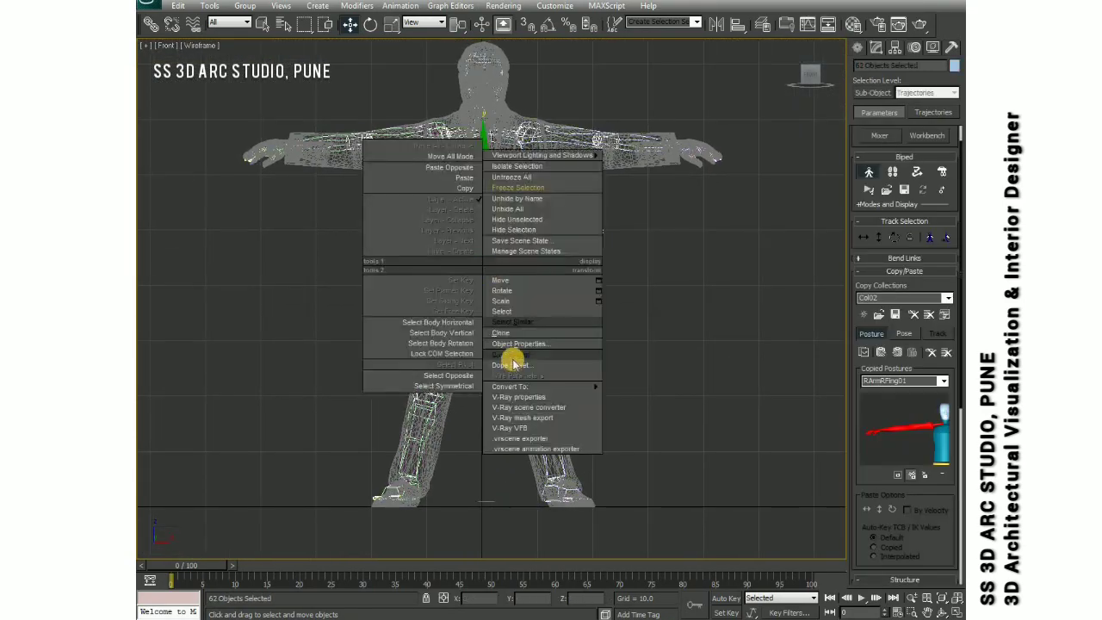
pyautogui.click(516, 350)
pyautogui.click(593, 488)
pyautogui.press('F3')
# - Test-render the character, change the Environment background to light grey, and render again
pyautogui.hotkey('shift', 'q')
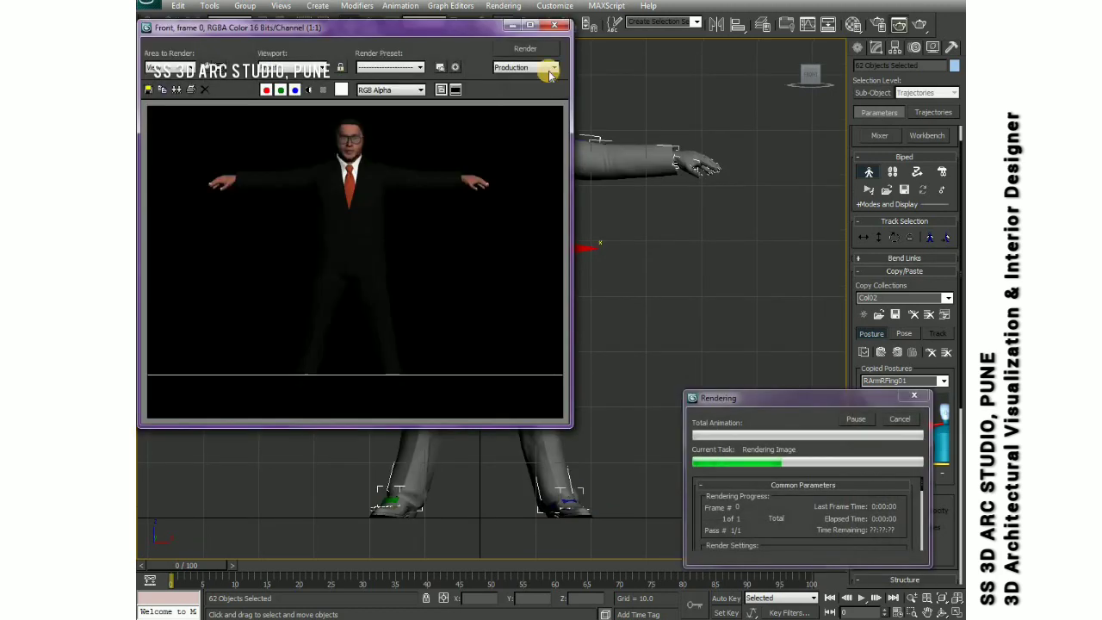
pyautogui.click(556, 49)
pyautogui.press('8')
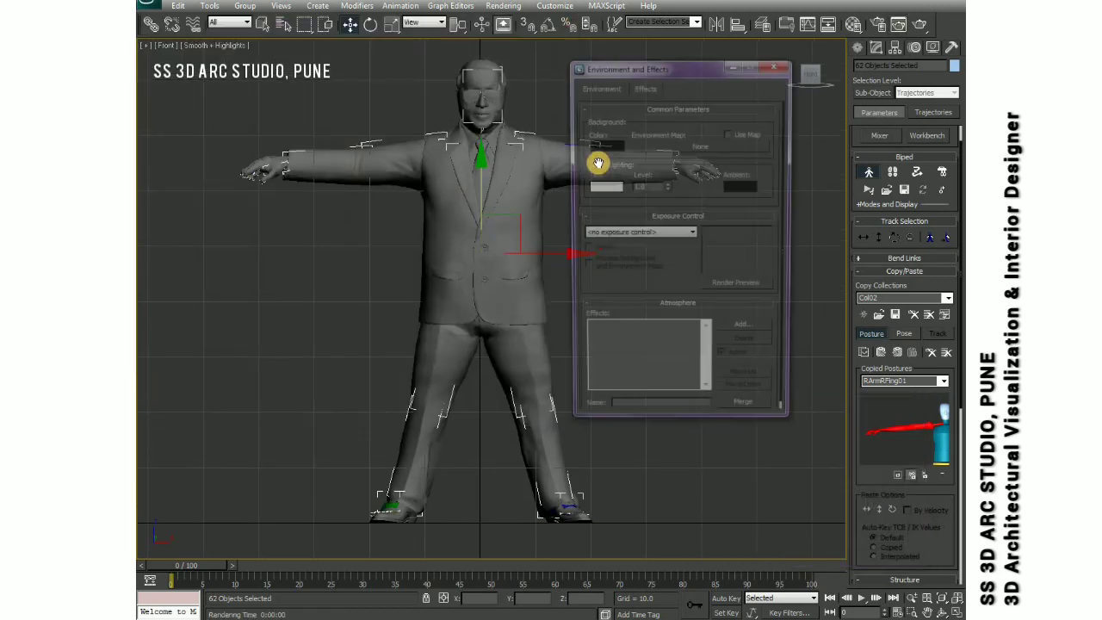
pyautogui.click(598, 163)
pyautogui.hotkey('shift', 'q')
pyautogui.click(553, 25)
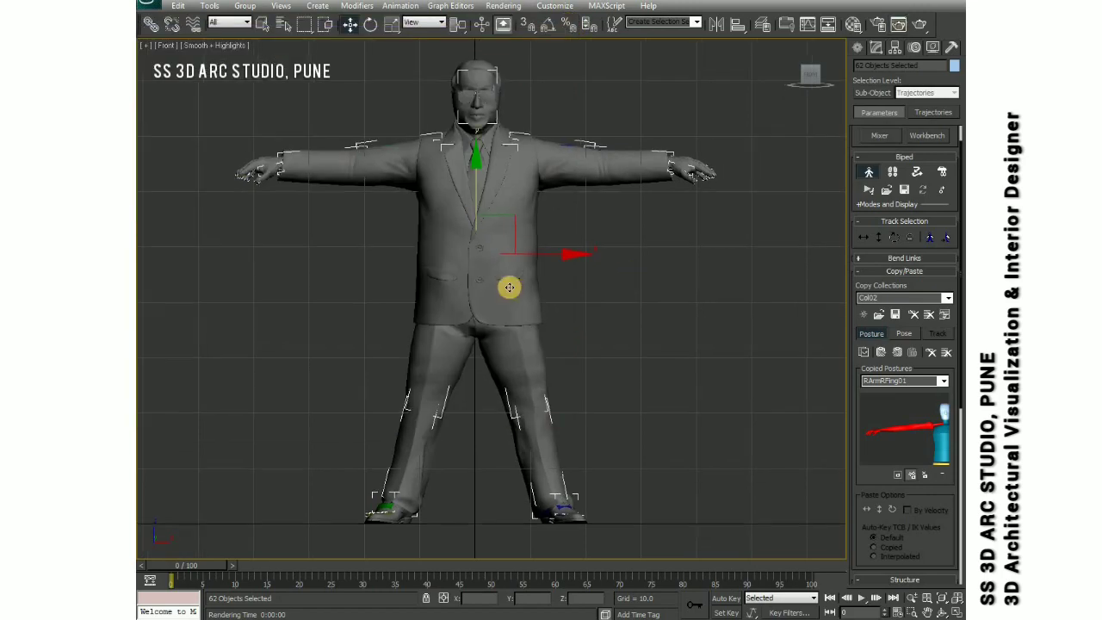
pyautogui.press('F3')
pyautogui.hotkey('ctrl', 'd')
pyautogui.rightClick(516, 247)
# - Add a Skin modifier to the Suit_coat mesh
pyautogui.click(533, 185)
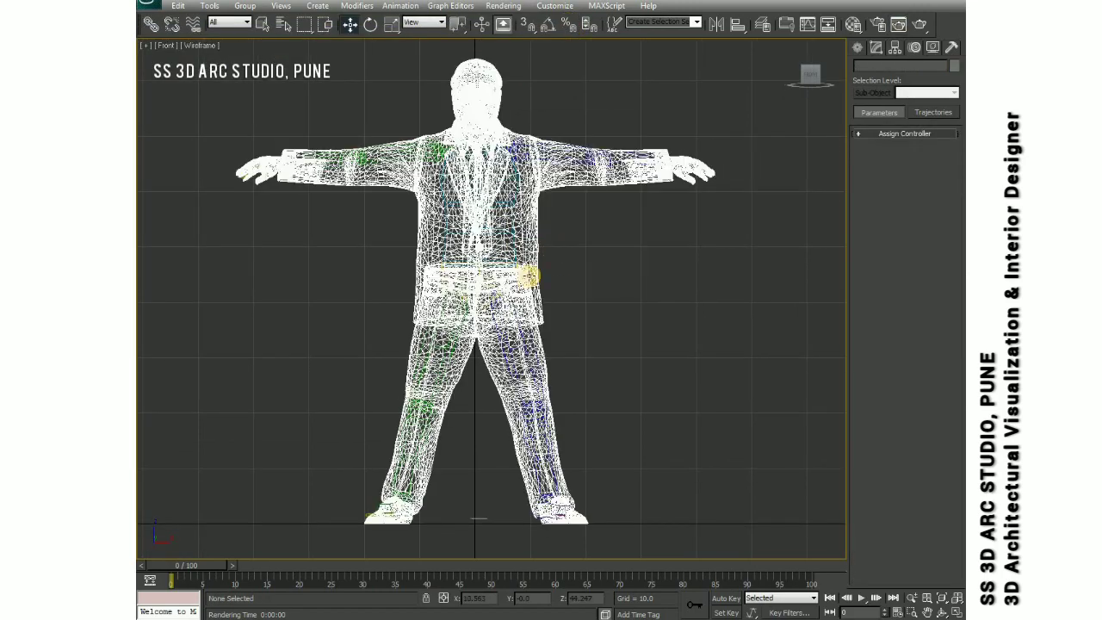
pyautogui.scroll(5, 451, 290)
pyautogui.scroll(5, 469, 252)
pyautogui.scroll(-5, 474, 241)
pyautogui.scroll(-5, 657, 273)
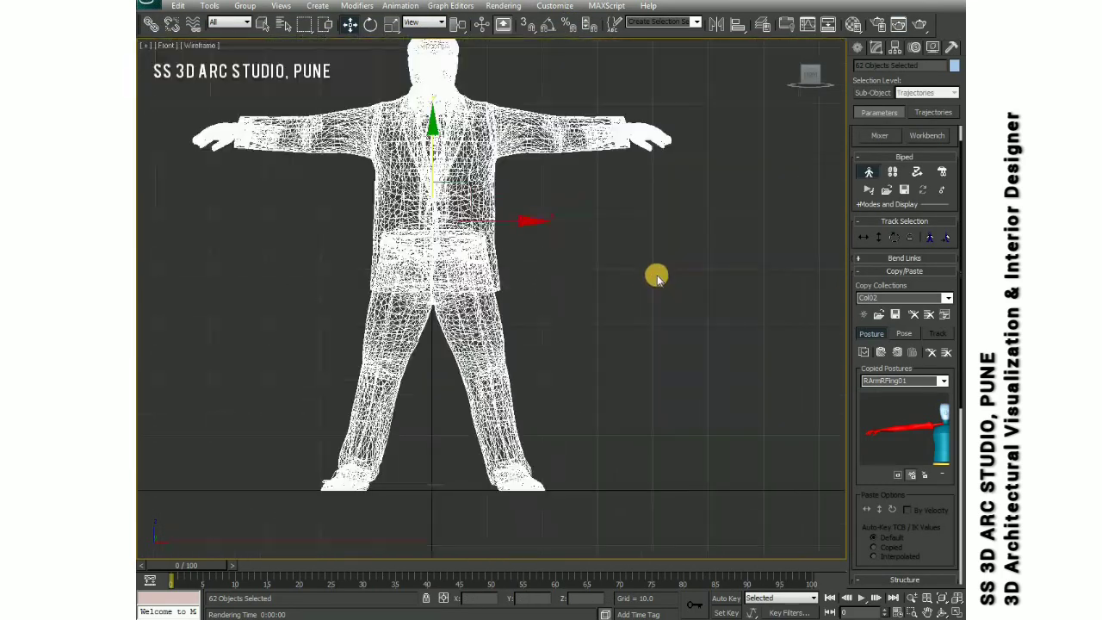
pyautogui.click(876, 47)
pyautogui.click(876, 83)
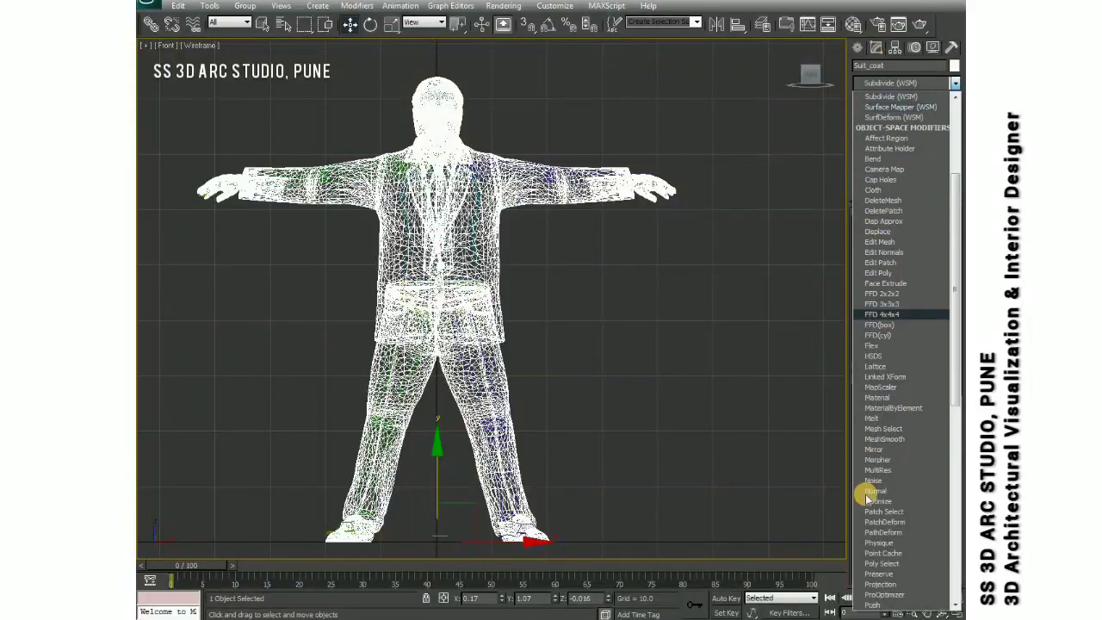
pyautogui.scroll(-3, 884, 482)
pyautogui.scroll(-2, 874, 542)
pyautogui.click(877, 548)
# - Add all the Bip001 bones to the Skin modifier's bone list
pyautogui.click(899, 351)
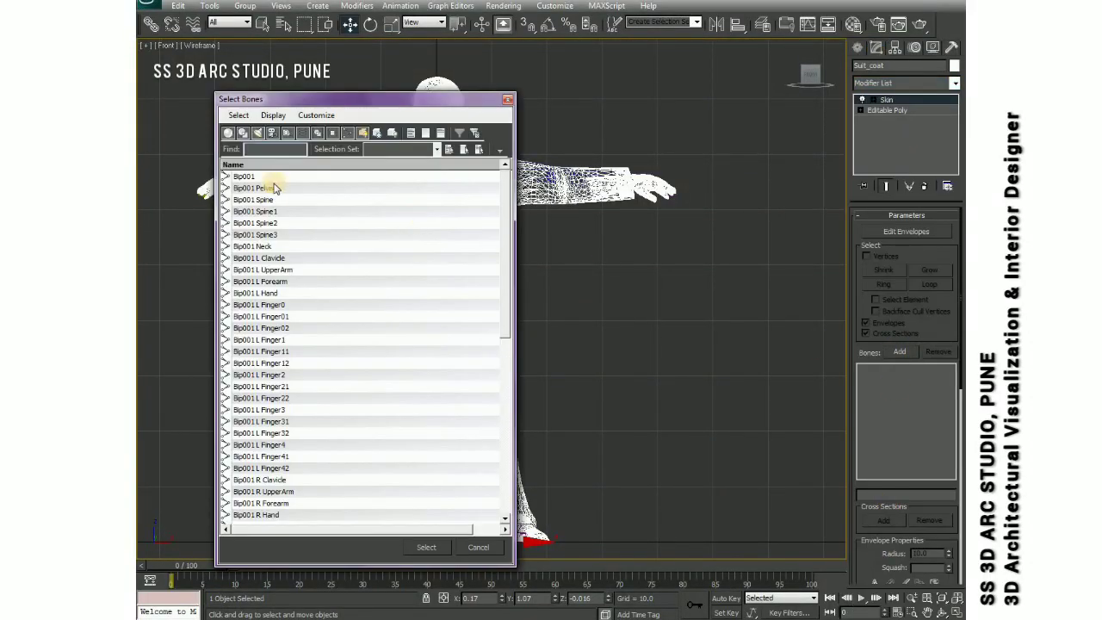
pyautogui.moveTo(274, 188); pyautogui.dragTo(301, 516)
pyautogui.click(426, 547)
# - Deselect the suit and select the whole biped hierarchy
pyautogui.click(592, 290)
pyautogui.scroll(5, 455, 262)
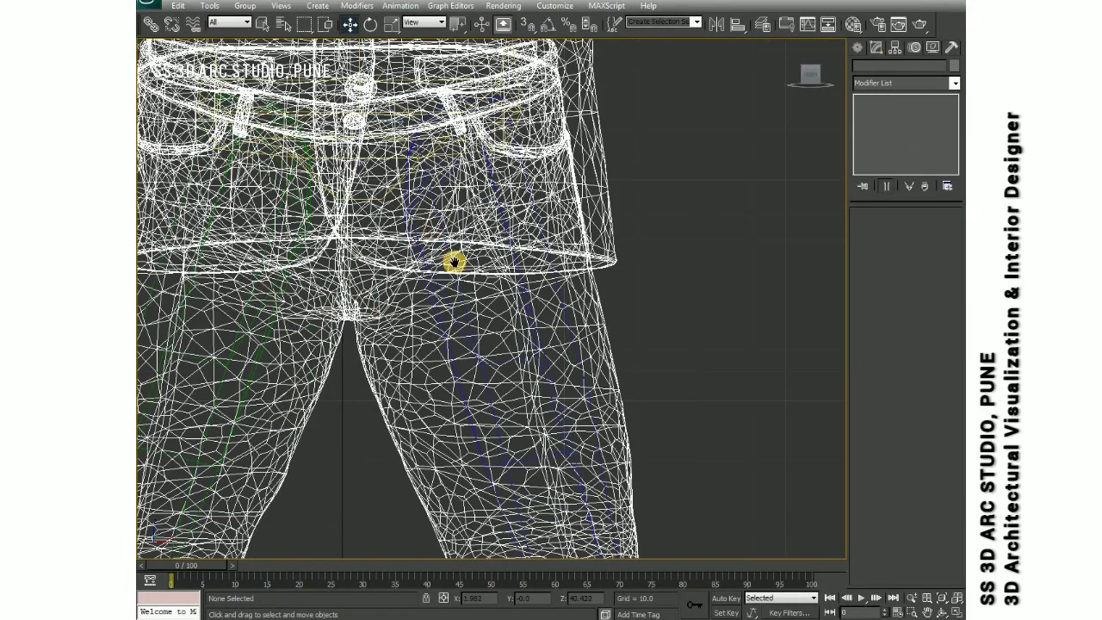
pyautogui.scroll(-2, 455, 261)
pyautogui.click(439, 175)
pyautogui.doubleClick(438, 175)
pyautogui.scroll(-4, 438, 175)
# - Load NTSC_amble_walk_in_sit_down.bip onto the biped from the Motion panel
pyautogui.click(914, 47)
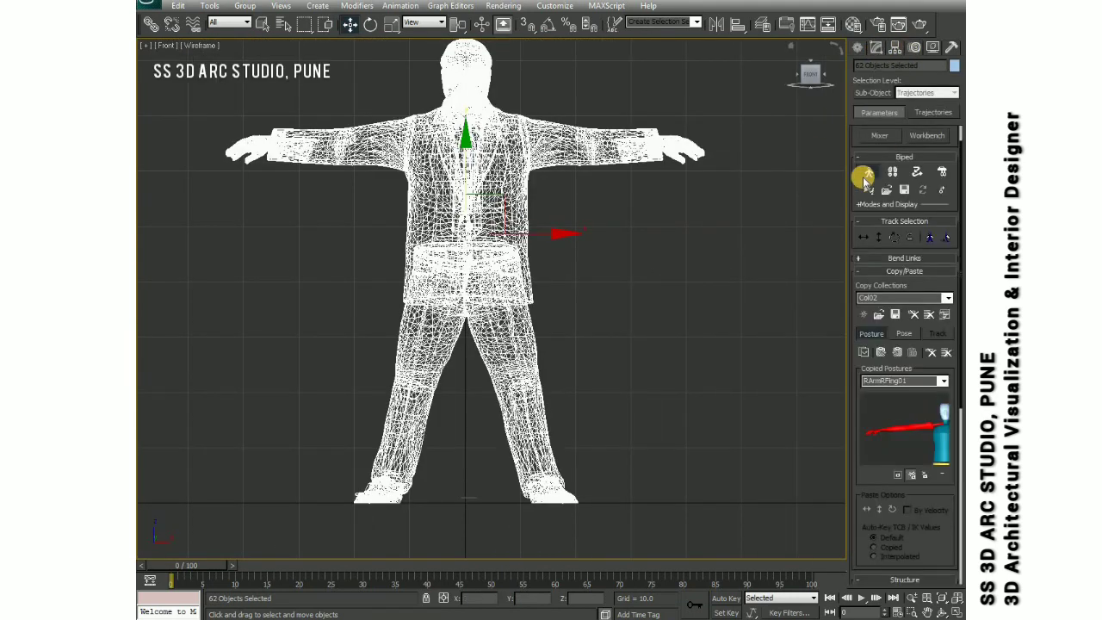
pyautogui.click(868, 197)
pyautogui.click(226, 100)
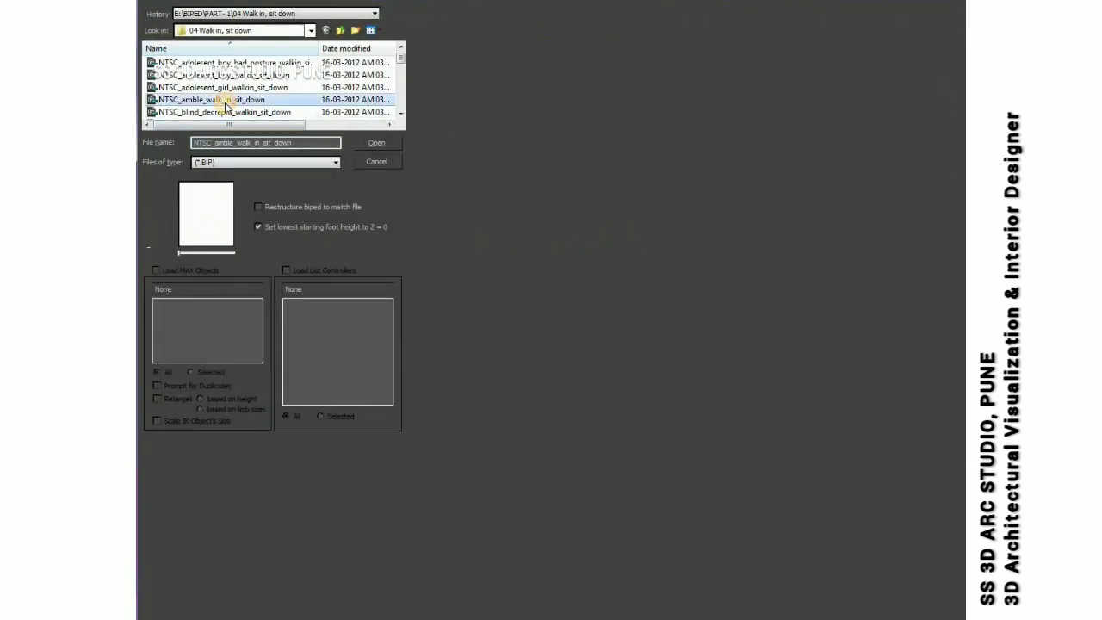
pyautogui.click(370, 143)
pyautogui.click(422, 204)
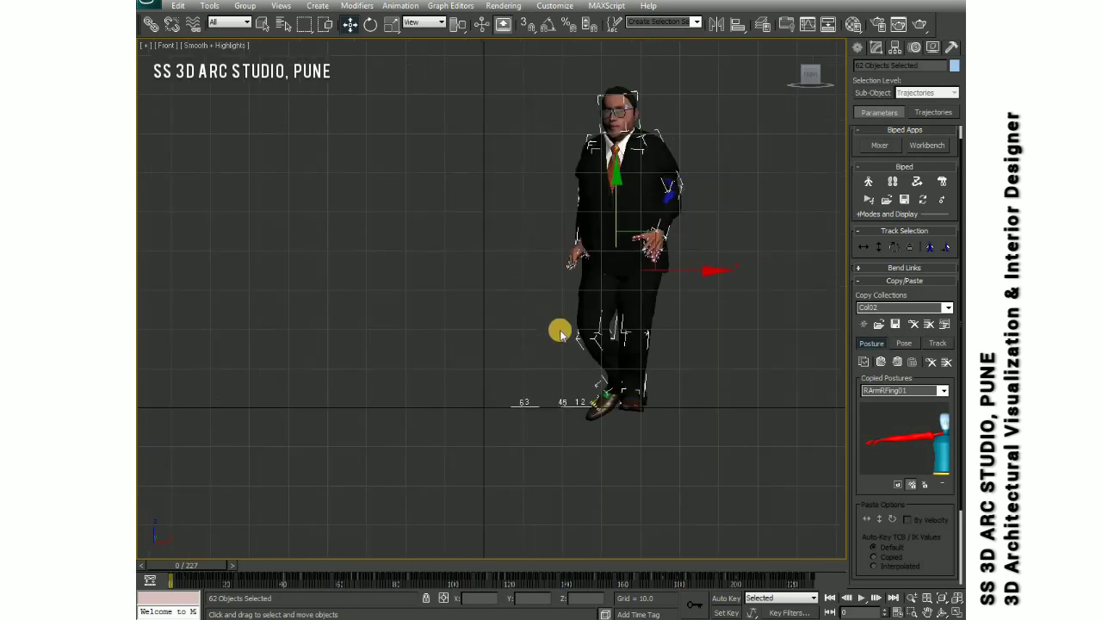
# - Play the walk-and-sit animation, then return to the first frame and deselect the biped
pyautogui.keyDown('alt'); pyautogui.moveTo(779, 125); pyautogui.dragTo(775, 85, button='middle'); pyautogui.keyUp('alt')
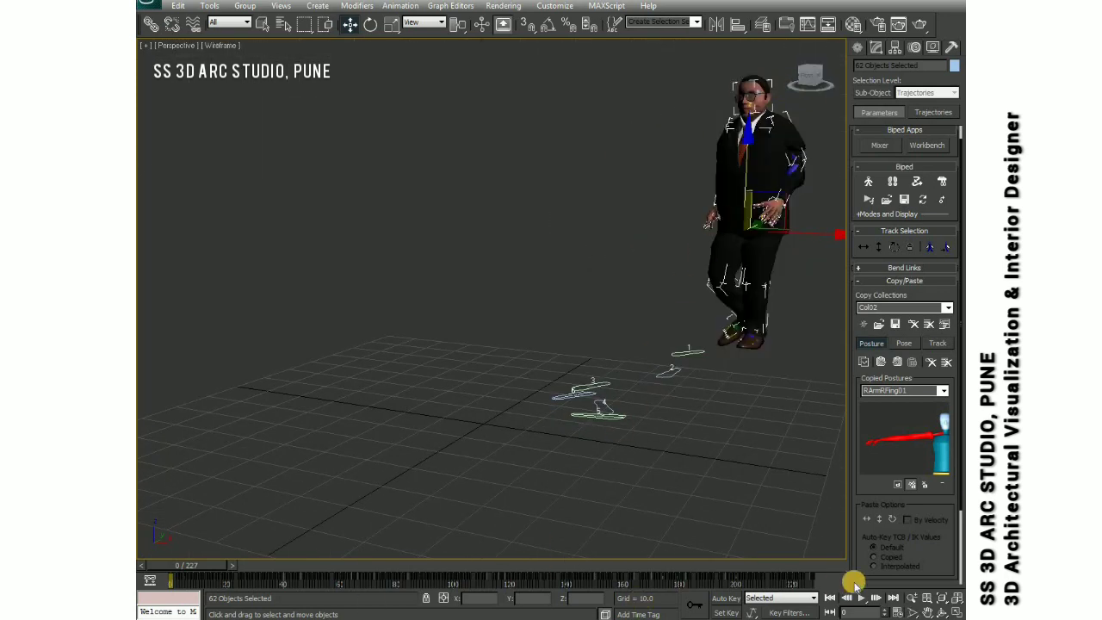
pyautogui.click(861, 597)
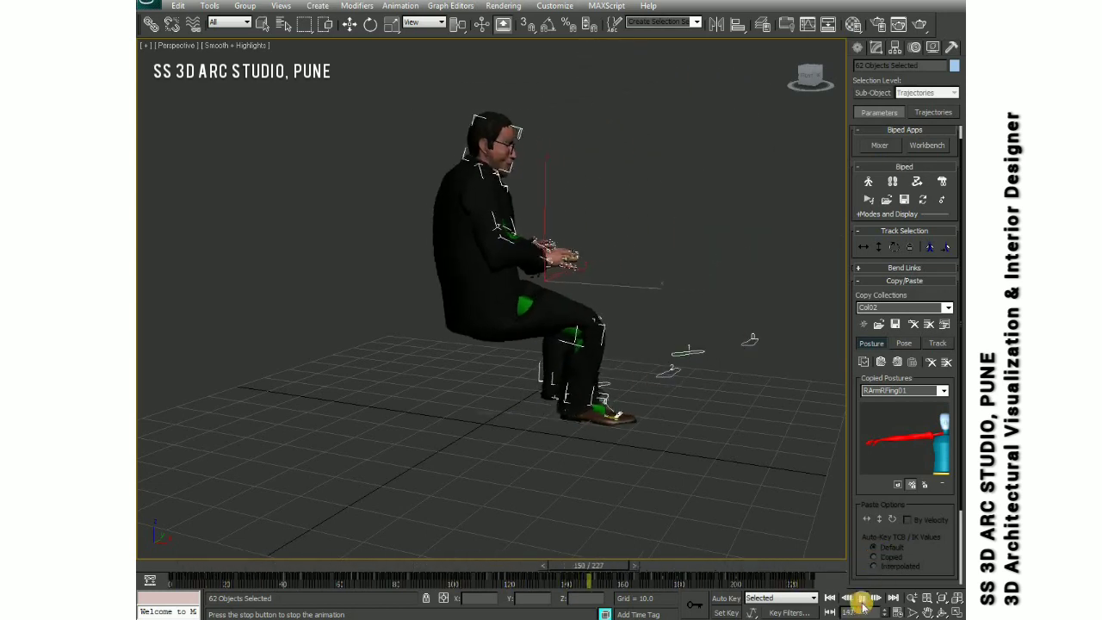
pyautogui.click(517, 566)
pyautogui.press('Home')
pyautogui.press('t')
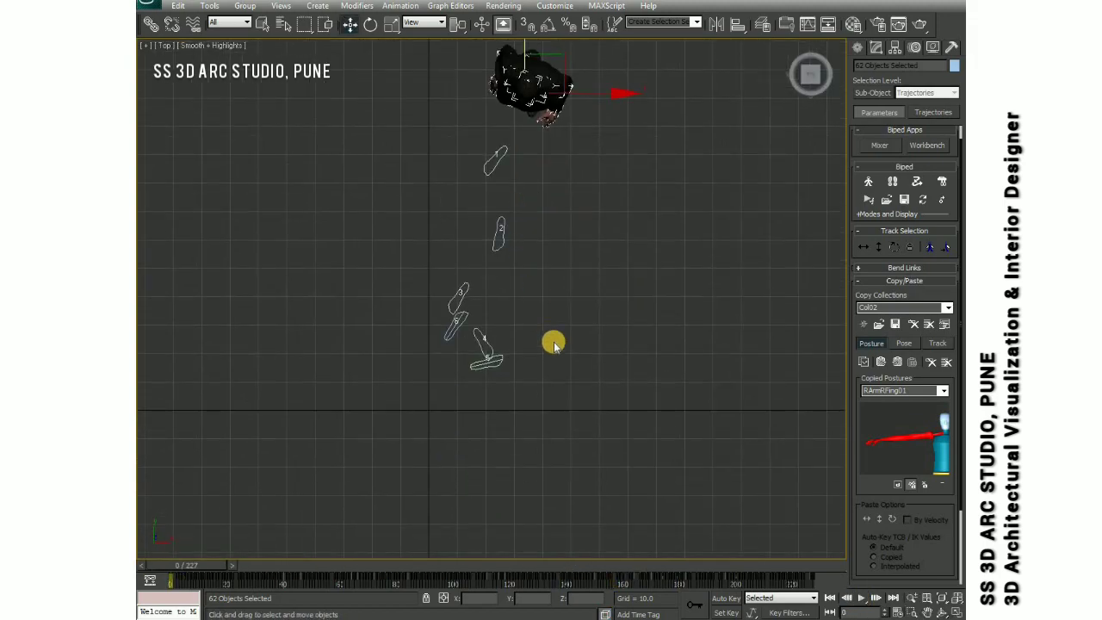
pyautogui.click(554, 339)
# - Browse to the 3d model folder on New Volume (E:) to find the chair model
pyautogui.press('super')
pyautogui.press('super+e')
pyautogui.press('super+Up')
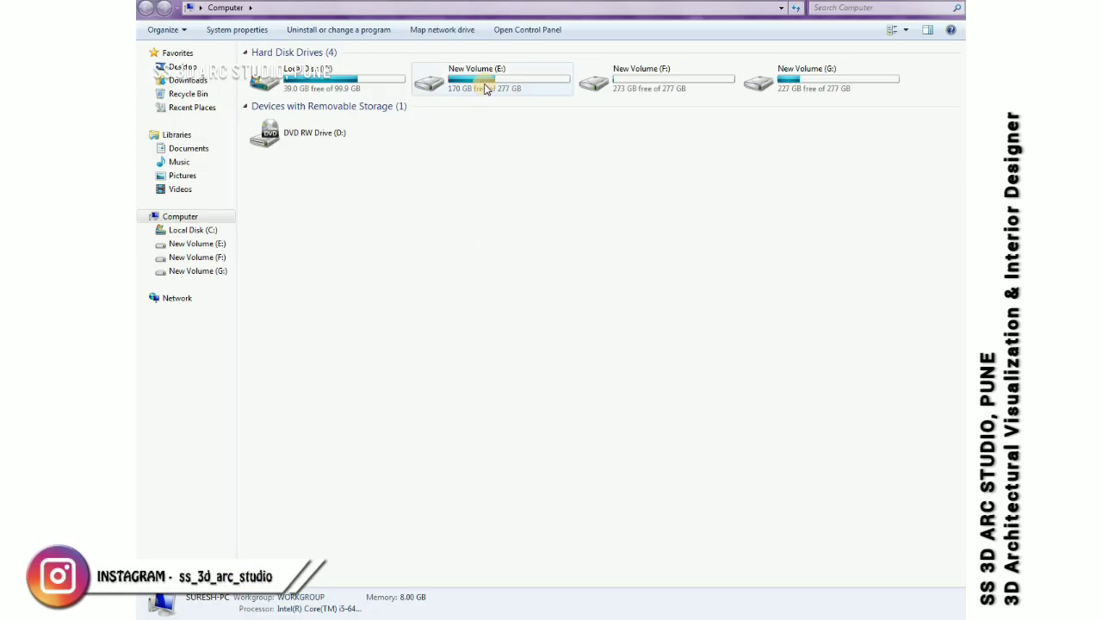
pyautogui.doubleClick(484, 81)
pyautogui.doubleClick(383, 224)
pyautogui.click(551, 439)
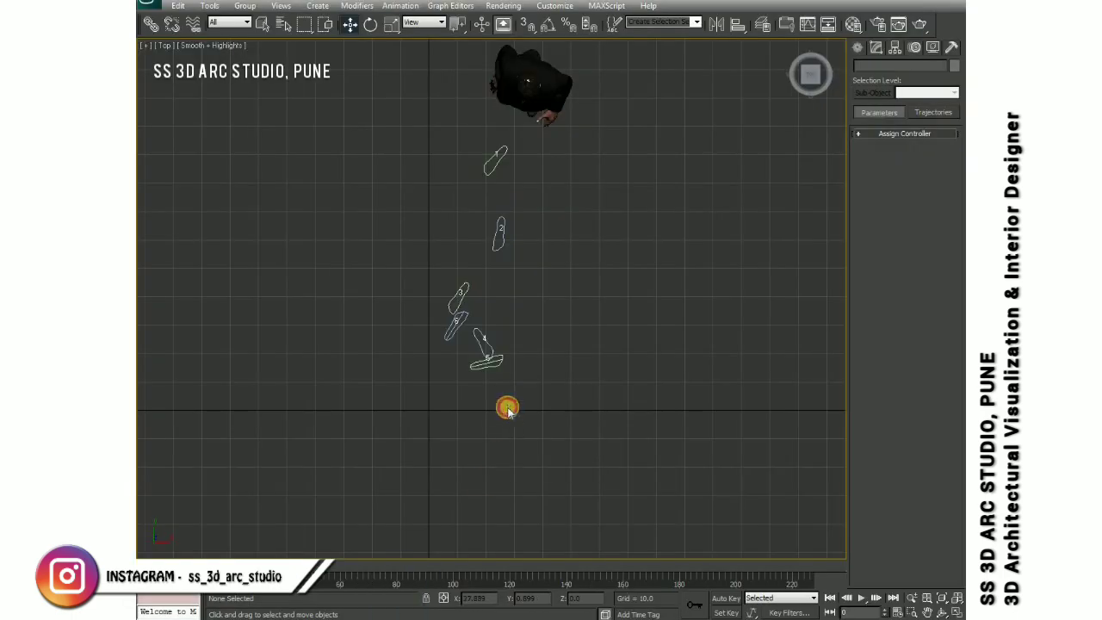
# - Merge the office chair into the scene, rotate it about 45 degrees and move it to the character
pyautogui.moveTo(504, 569); pyautogui.dragTo(516, 422)
pyautogui.scroll(2, 488, 345)
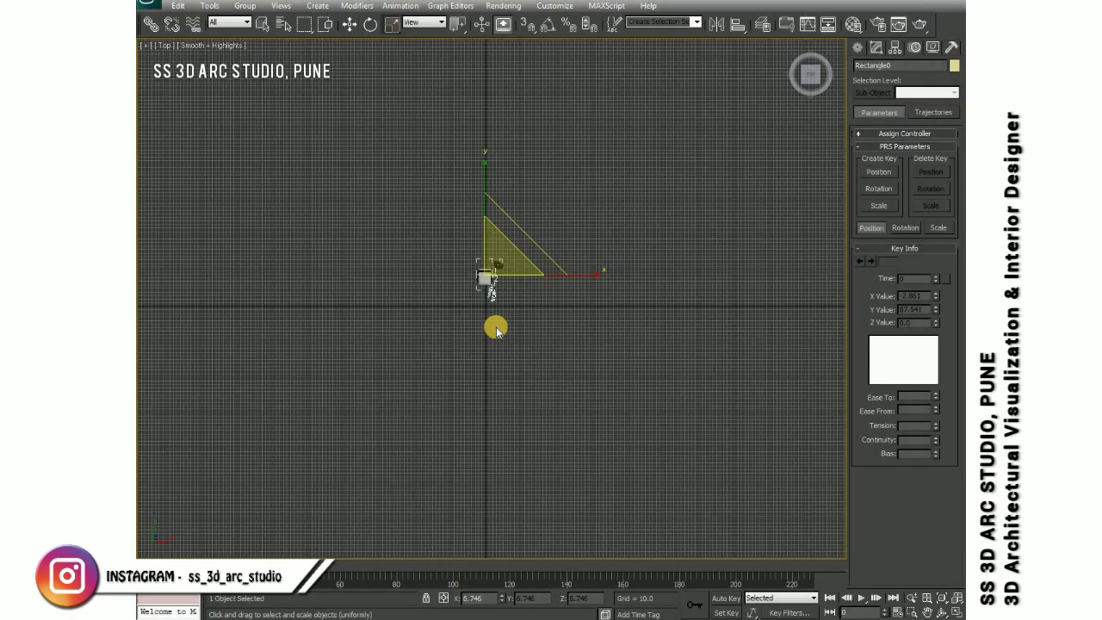
pyautogui.scroll(2, 479, 241)
pyautogui.scroll(2, 511, 345)
pyautogui.scroll(1, 497, 381)
pyautogui.press('e')
pyautogui.moveTo(498, 382); pyautogui.dragTo(529, 371)
pyautogui.press('w')
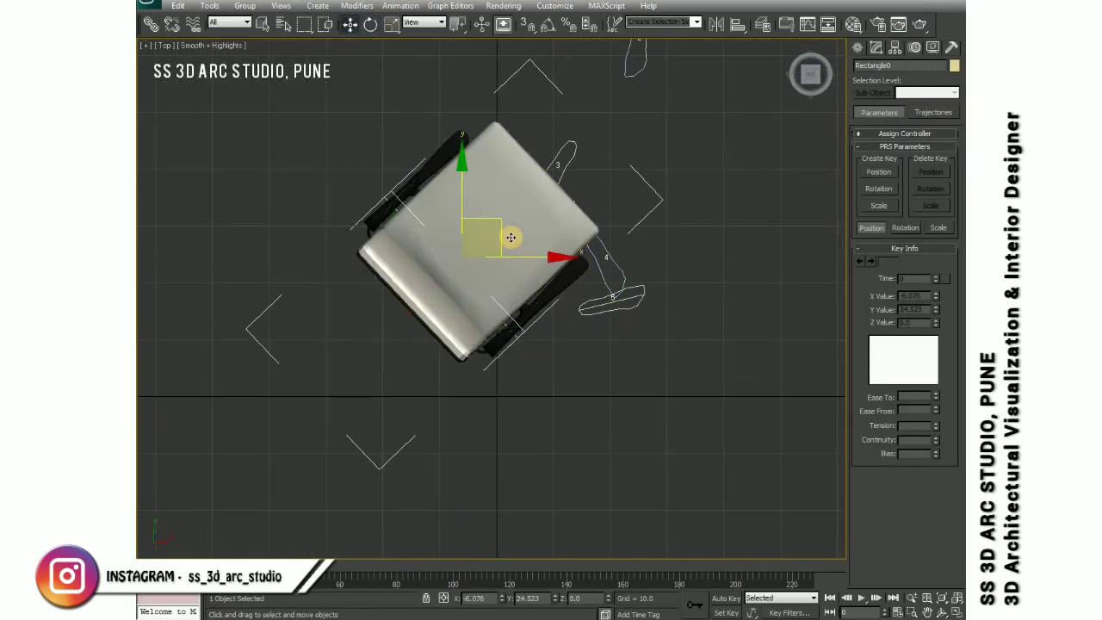
pyautogui.moveTo(504, 239); pyautogui.dragTo(492, 352)
pyautogui.scroll(-2, 571, 381)
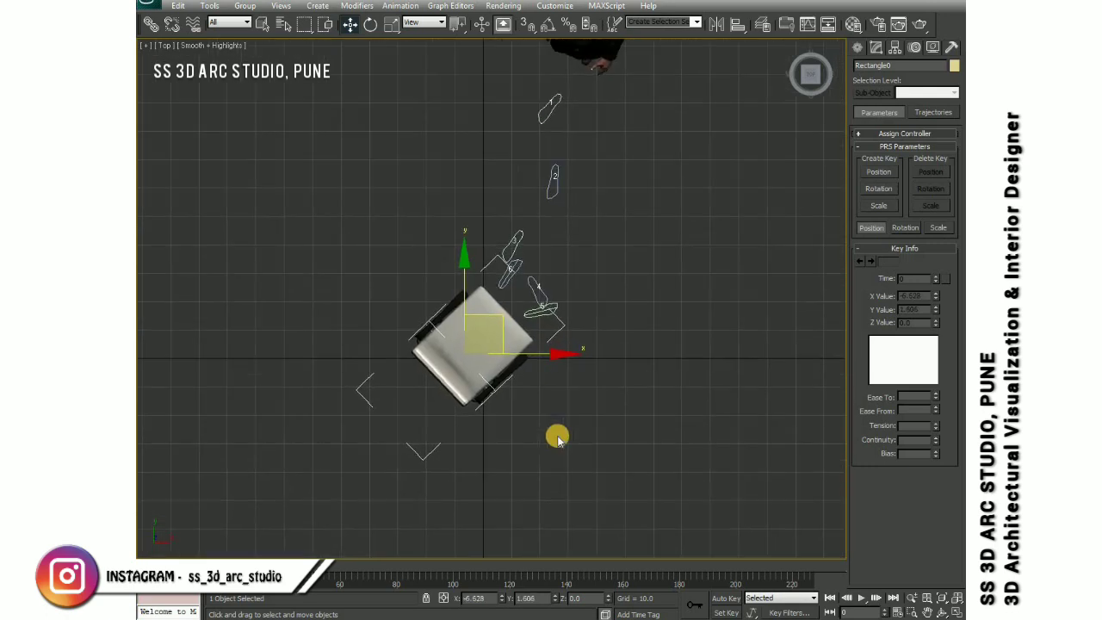
# - Deselect the chair, hide the grid and play the animation to check the sitting pose
pyautogui.click(558, 435)
pyautogui.press('g')
pyautogui.scroll(2, 625, 413)
pyautogui.click(861, 598)
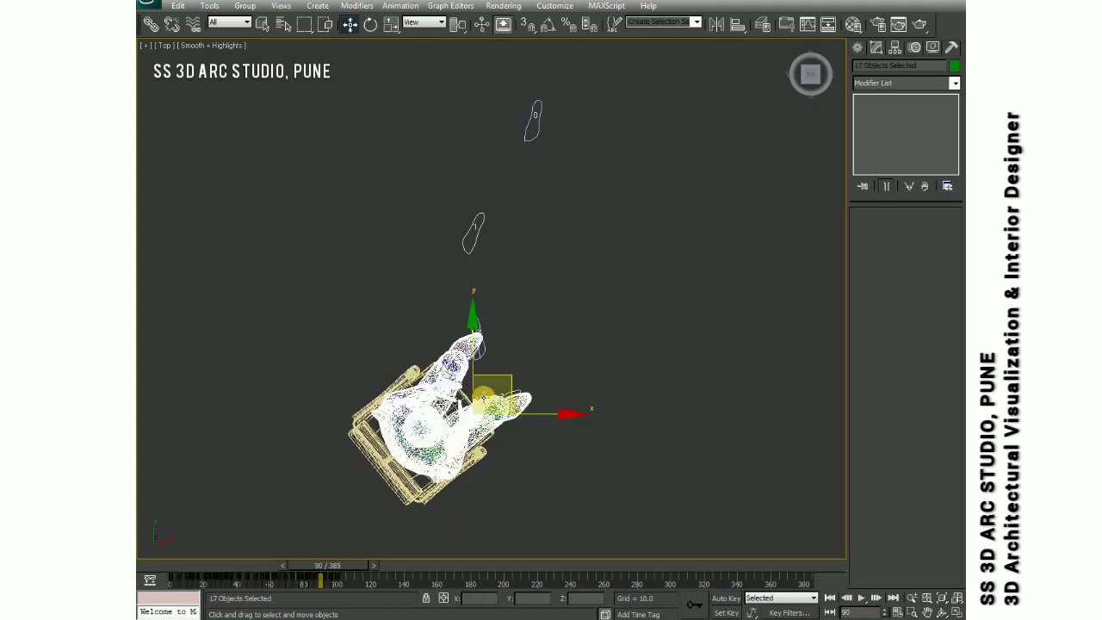
pyautogui.press('f')
pyautogui.scroll(5, 505, 357)
pyautogui.scroll(4, 549, 384)
# - Inspect the scene in wireframe, then return the viewport to shaded display
pyautogui.press('F3')
pyautogui.scroll(-5, 467, 319)
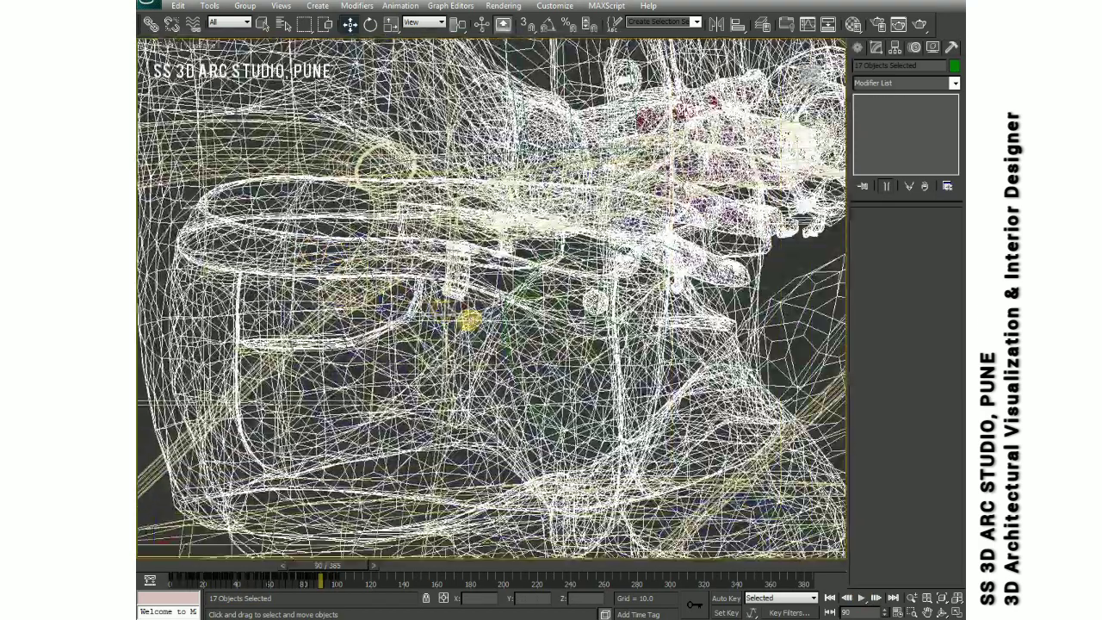
pyautogui.scroll(3, 455, 111)
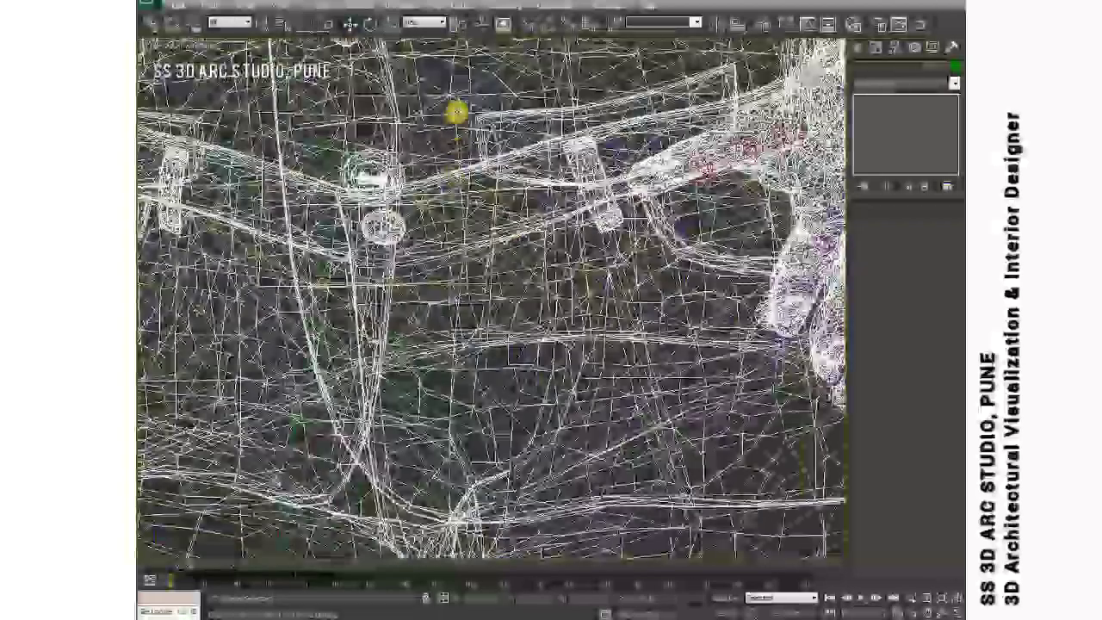
pyautogui.scroll(-5, 482, 215)
pyautogui.press('F3')
pyautogui.scroll(-3, 635, 272)
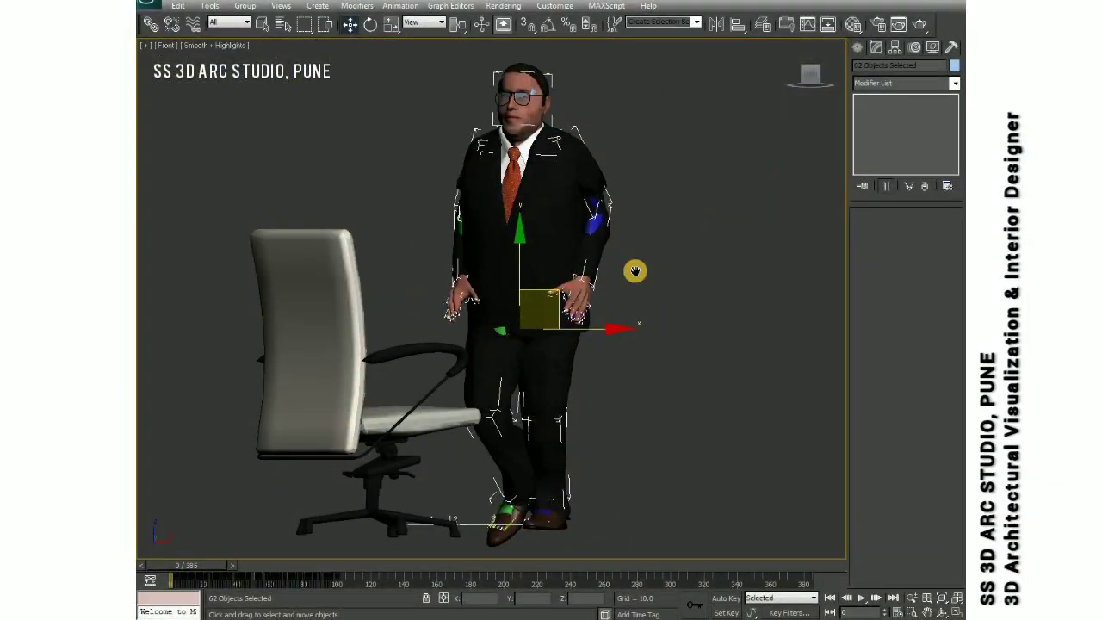
# - Quick-render a preview, close it, clear the selection and switch to Top view
pyautogui.hotkey('shift', 'q')
pyautogui.click(564, 21)
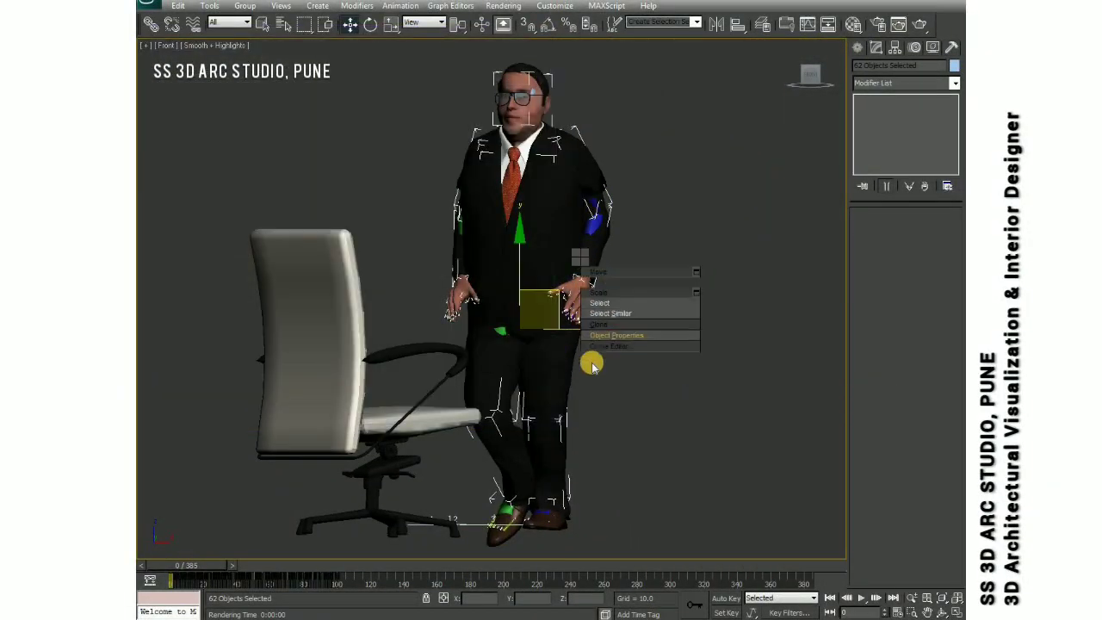
pyautogui.click(595, 216)
pyautogui.press('t')
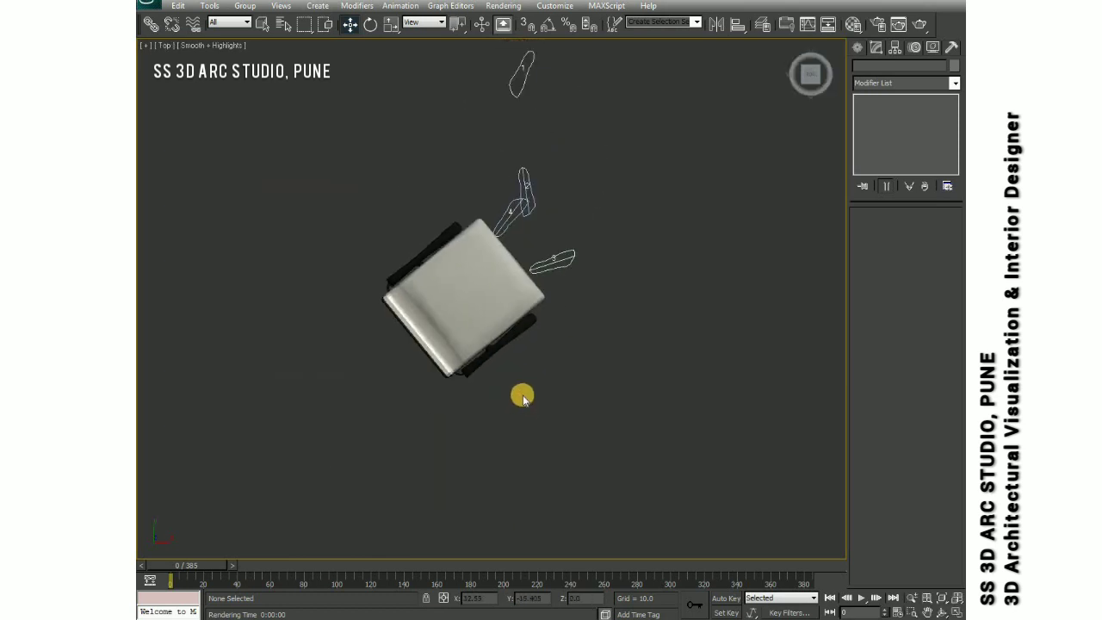
pyautogui.scroll(-3, 523, 396)
pyautogui.scroll(-1, 548, 272)
# - Watch the animation in Perspective, stop on the seated pose, orbit behind the chair, then rewind to frame 0
pyautogui.press('p')
pyautogui.moveTo(588, 225)
pyautogui.keyDown('alt'); pyautogui.mouseDown(button='middle')
pyautogui.moveTo(691, 517)
pyautogui.moveTo(711, 517)
pyautogui.moveTo(691, 327)
pyautogui.moveTo(676, 373)
pyautogui.mouseUp(button='middle'); pyautogui.keyUp('alt')
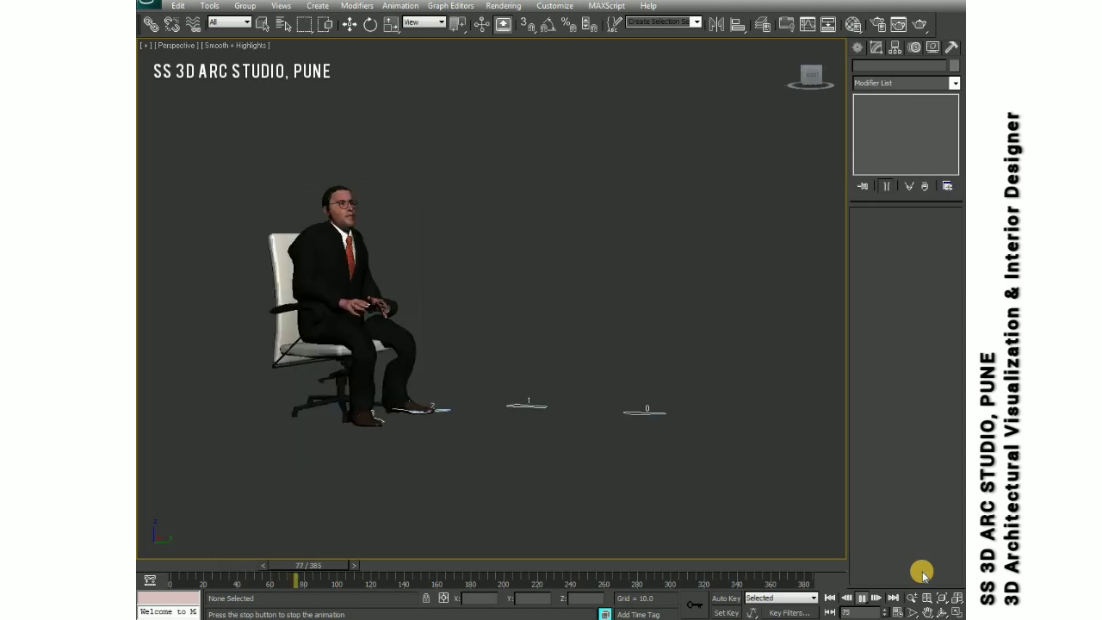
pyautogui.click(864, 599)
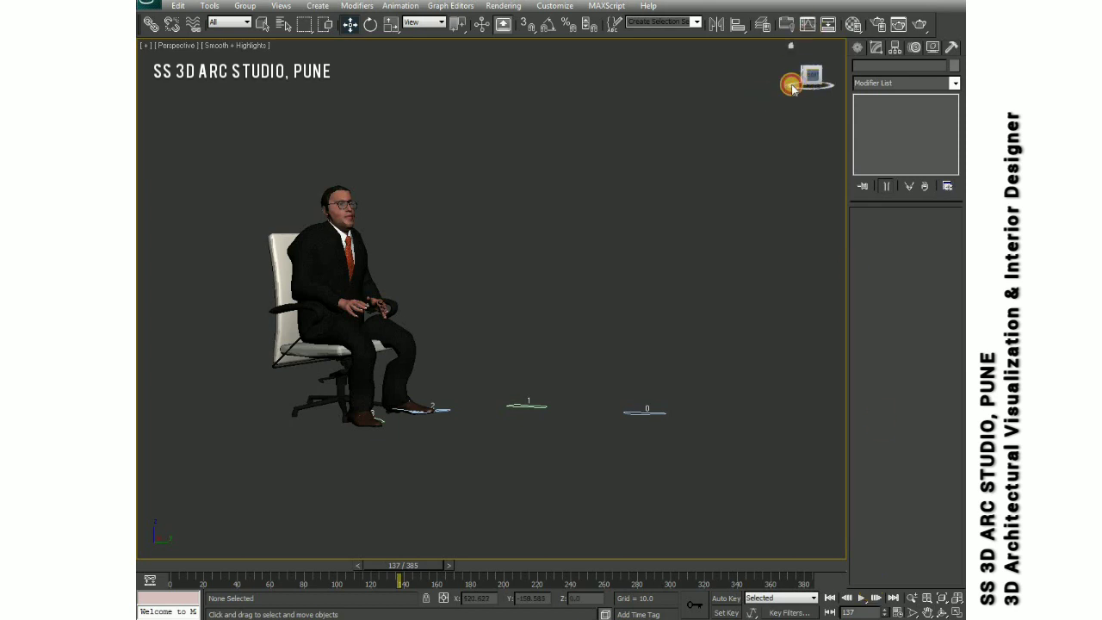
pyautogui.moveTo(793, 88)
pyautogui.mouseDown()
pyautogui.moveTo(333, 76)
pyautogui.moveTo(369, 77)
pyautogui.mouseUp()
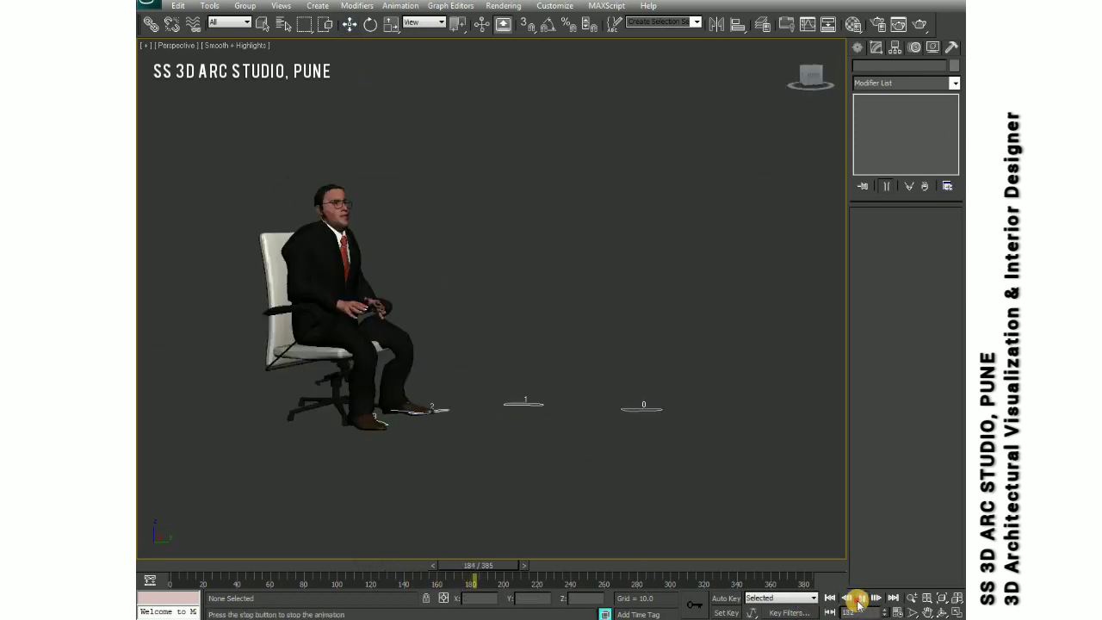
pyautogui.moveTo(486, 570); pyautogui.dragTo(155, 583)
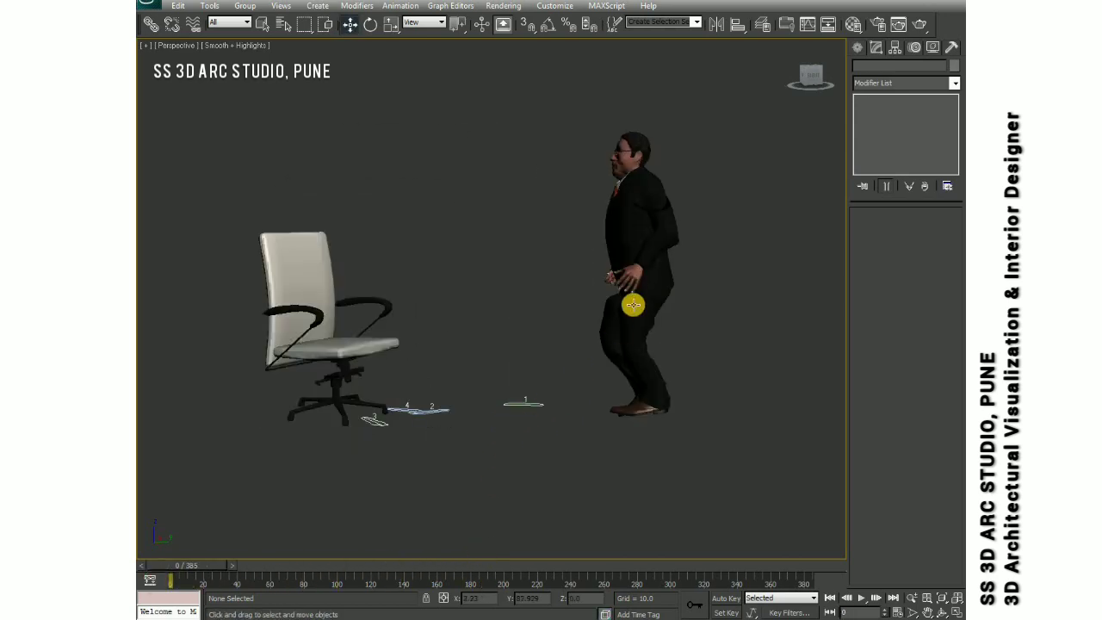
pyautogui.keyDown('ctrl'); pyautogui.keyDown('alt'); pyautogui.moveTo(633, 304); pyautogui.dragTo(793, 98, button='middle'); pyautogui.keyUp('alt'); pyautogui.keyUp('ctrl')
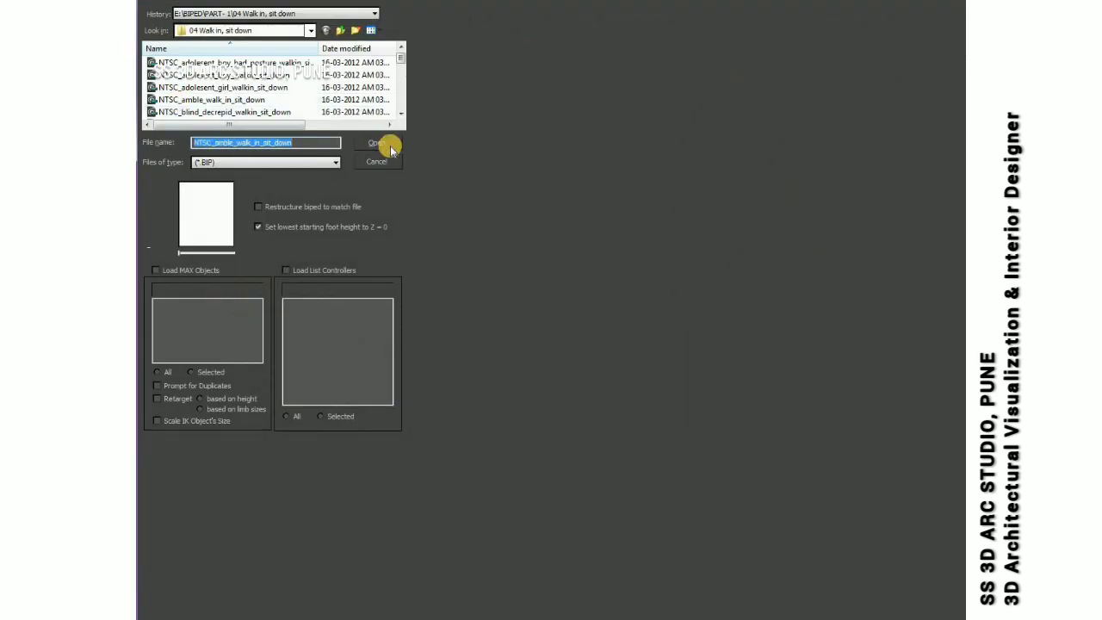
# - Load the walk_in_sit_down .bip motion onto the biped and play it until he's seated
pyautogui.click(390, 146)
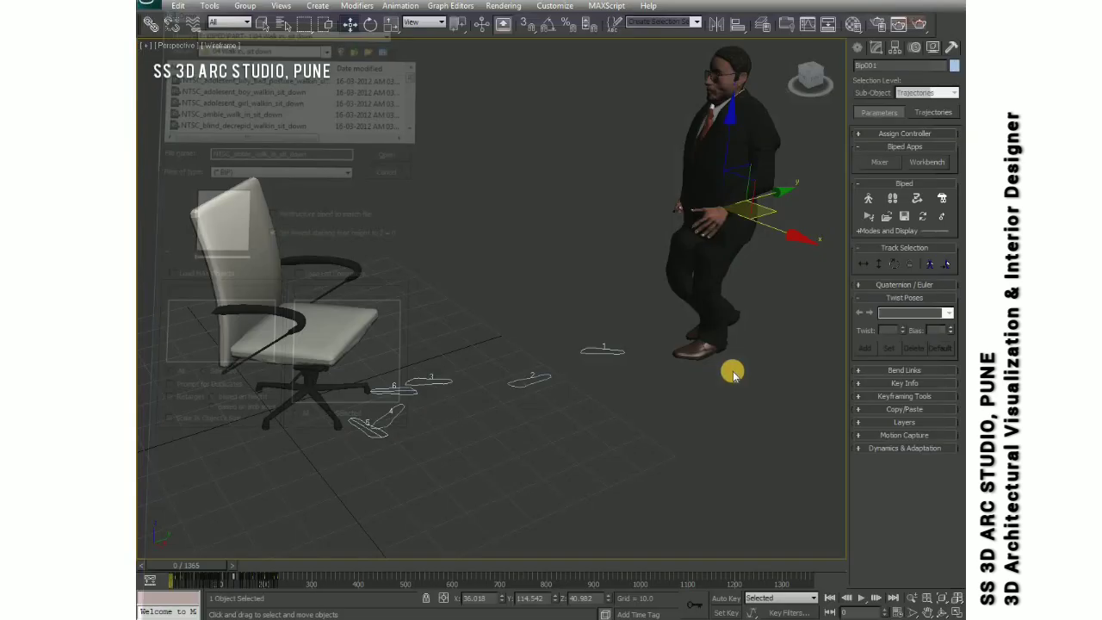
pyautogui.click(651, 342)
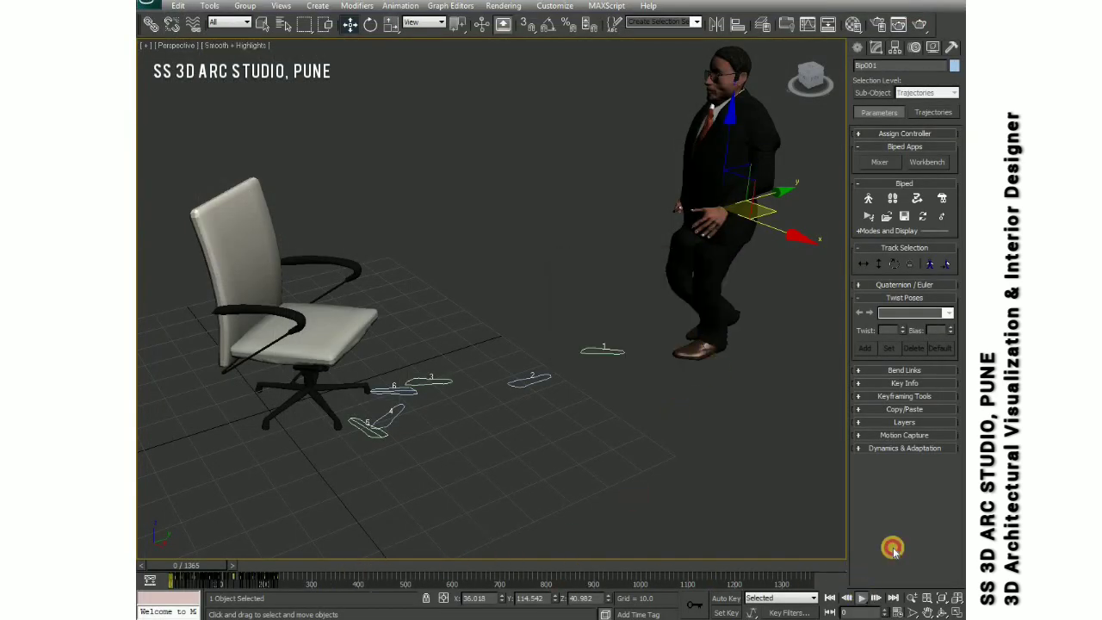
pyautogui.press('/')
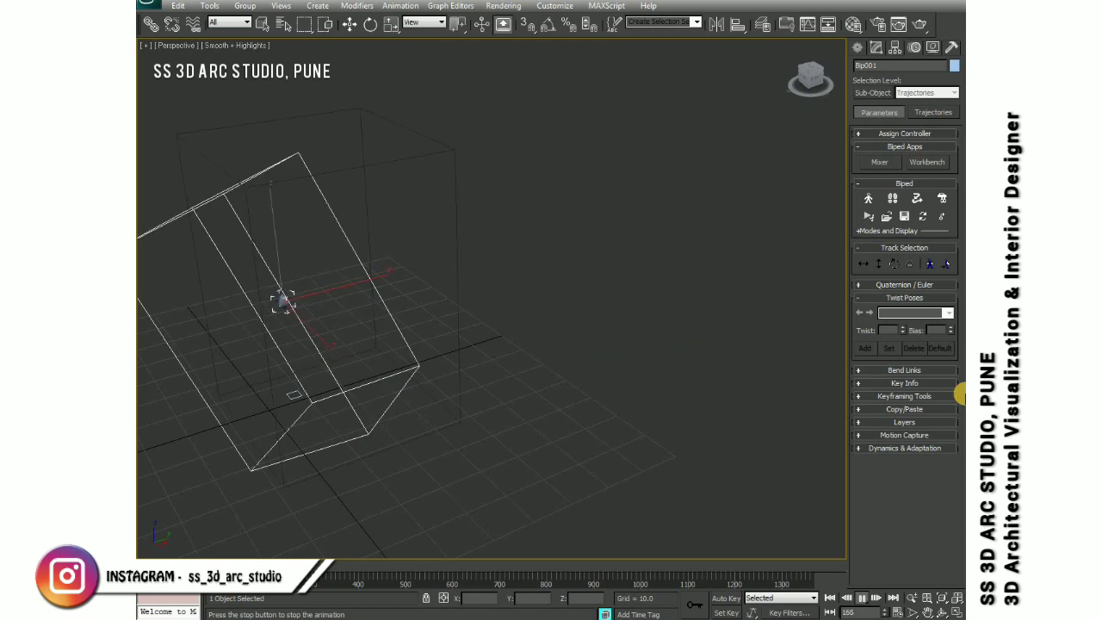
pyautogui.click(860, 597)
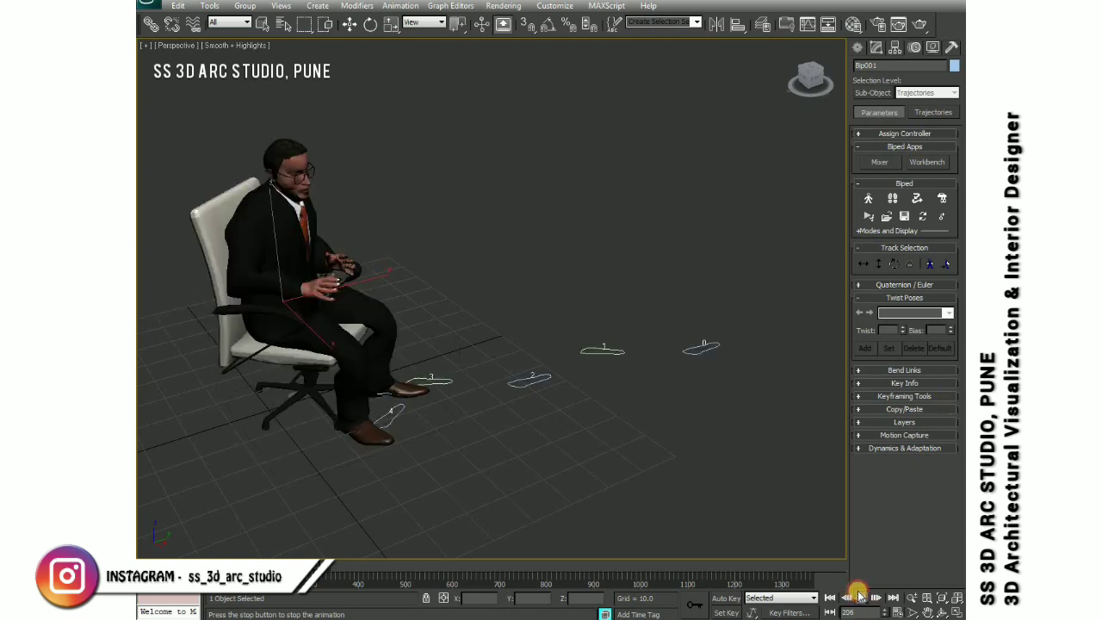
pyautogui.click(862, 598)
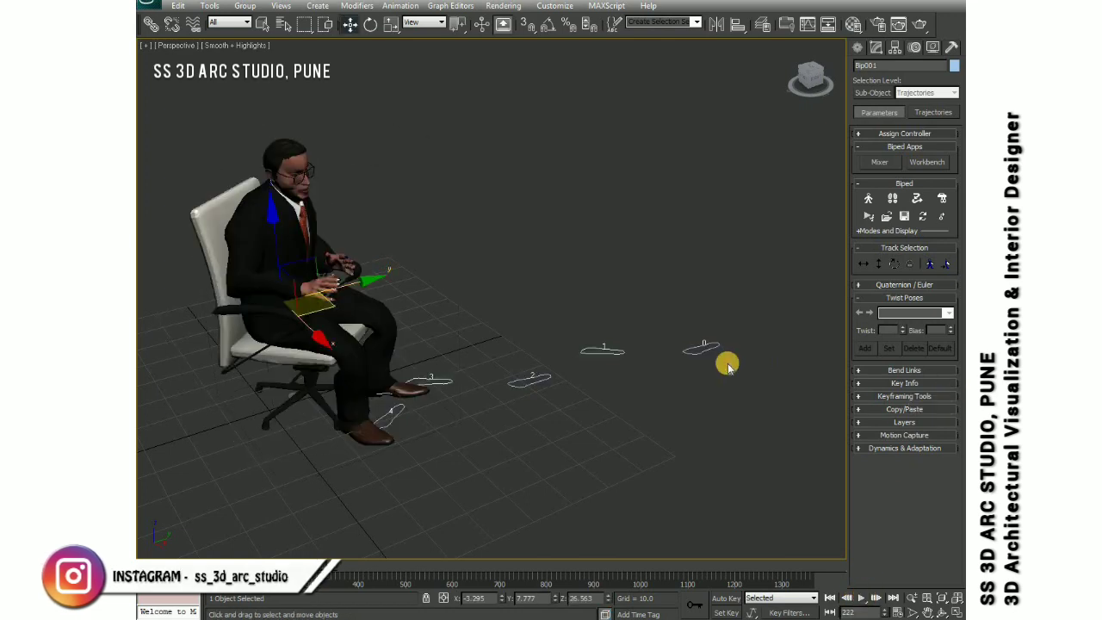
# - Replay the new motion from the front view, stop at the seated pose, then view from above
pyautogui.click(809, 76)
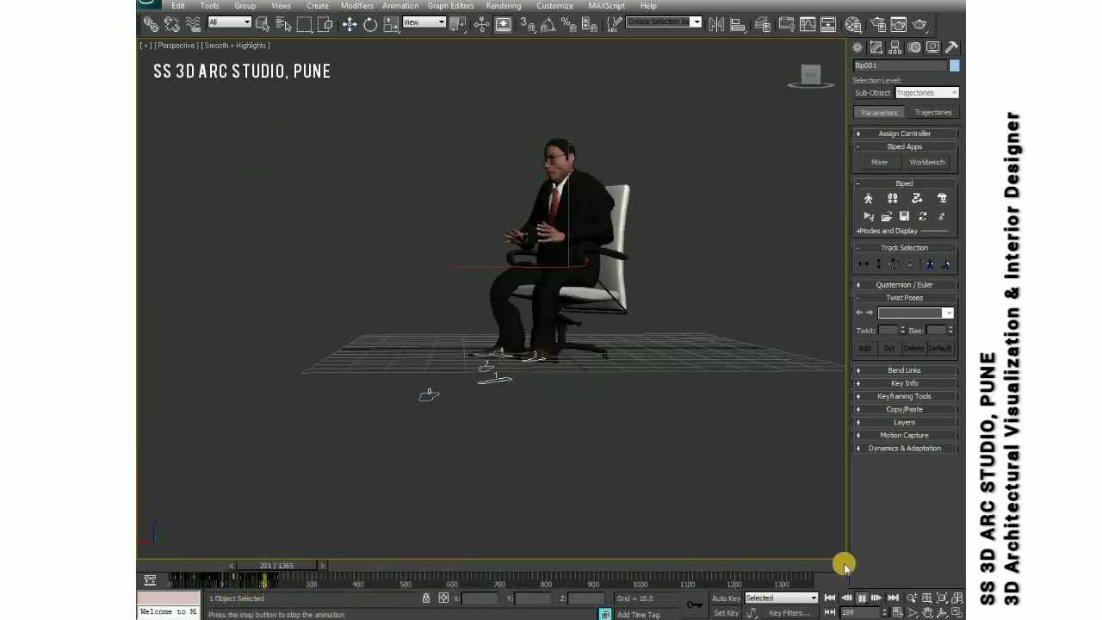
pyautogui.click(864, 597)
pyautogui.click(864, 598)
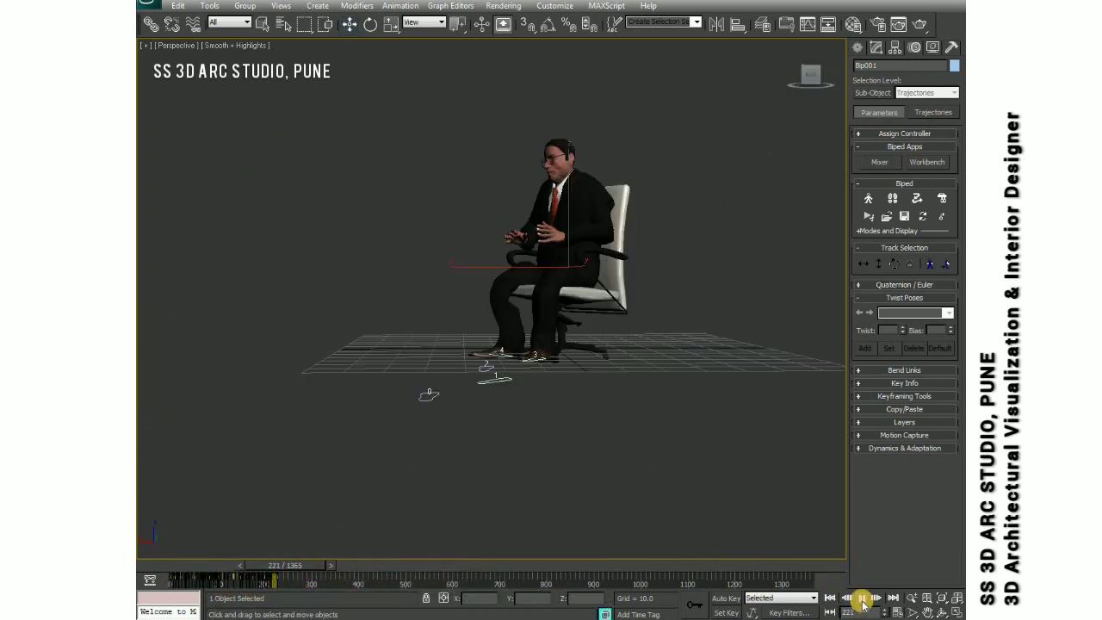
pyautogui.click(798, 91)
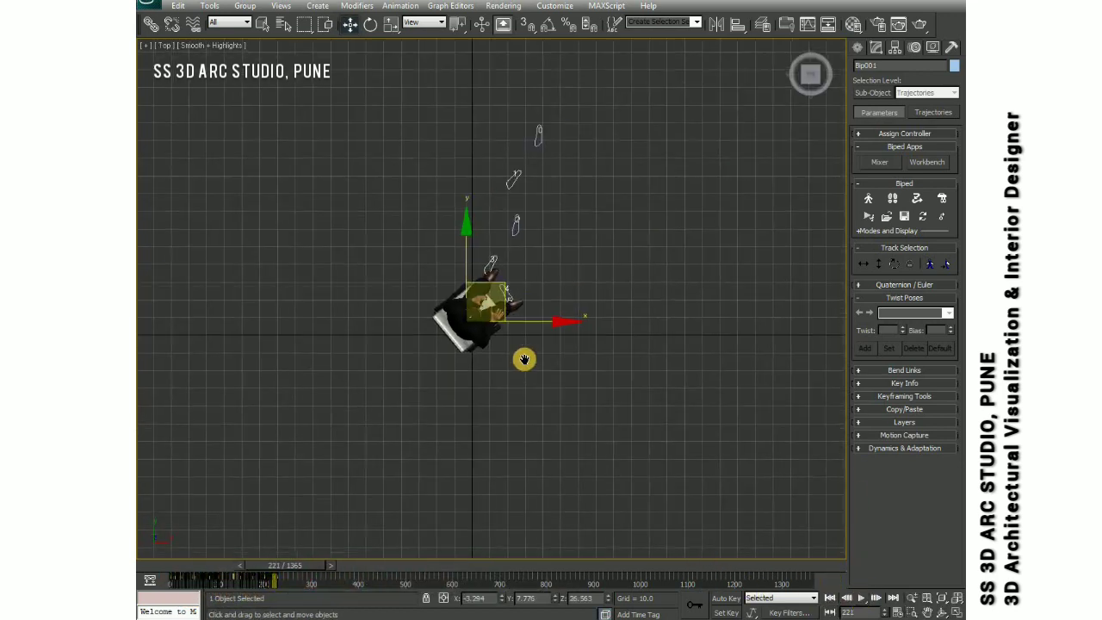
# - Centre the character, replay the motion, hide the grid and clear the biped selection
pyautogui.moveTo(556, 275); pyautogui.dragTo(508, 392, button='middle')
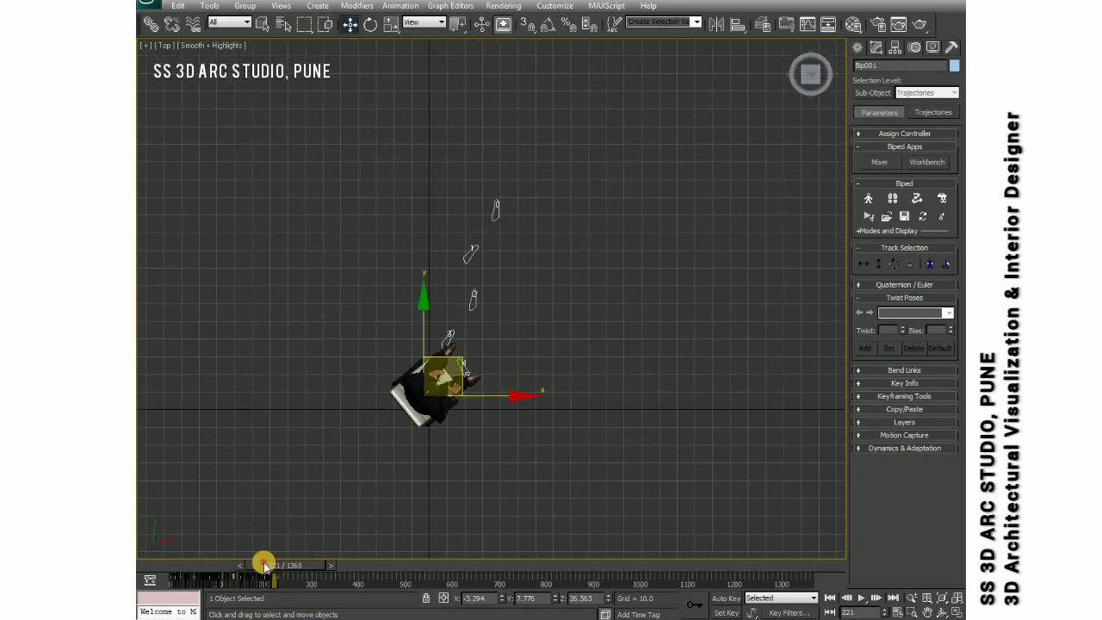
pyautogui.click(863, 598)
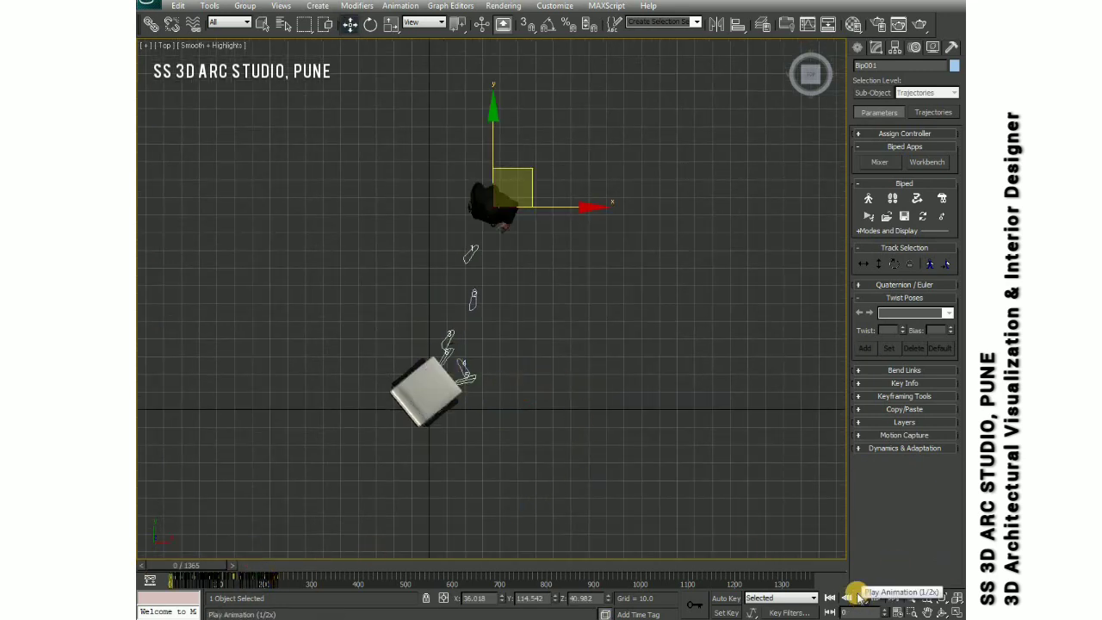
pyautogui.press('g')
pyautogui.click(795, 405)
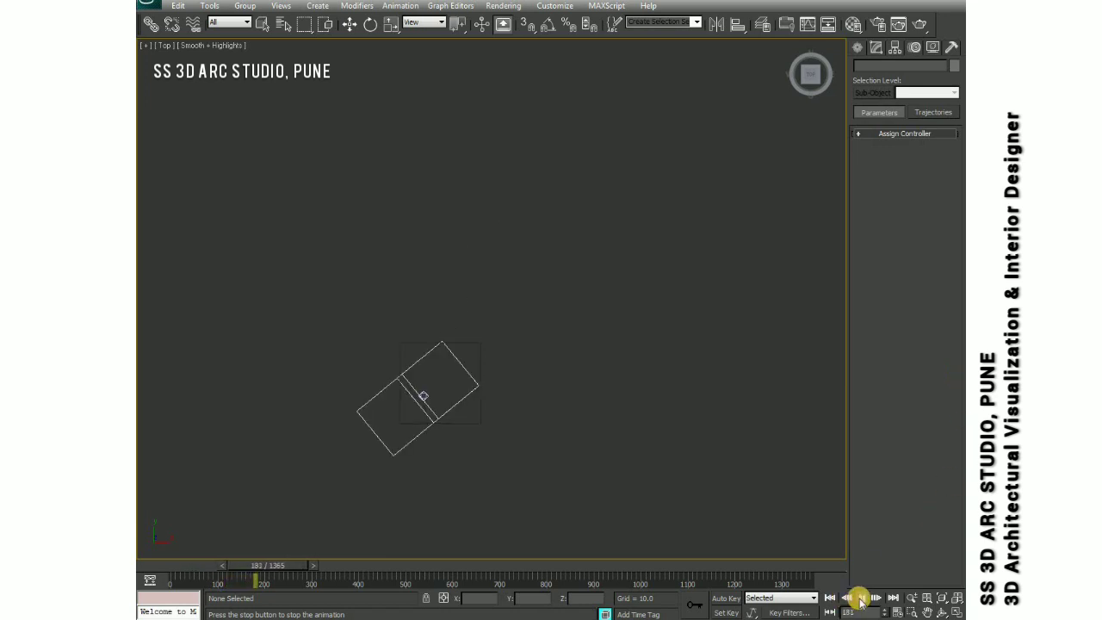
# - Orbit round and square the view to face the figure seated in the chair
pyautogui.moveTo(768, 479)
pyautogui.keyDown('alt'); pyautogui.mouseDown(button='middle')
pyautogui.moveTo(709, 419)
pyautogui.moveTo(569, 357)
pyautogui.moveTo(591, 356)
pyautogui.moveTo(716, 210)
pyautogui.mouseUp(button='middle'); pyautogui.keyUp('alt')
pyautogui.moveTo(790, 76); pyautogui.dragTo(694, 71)
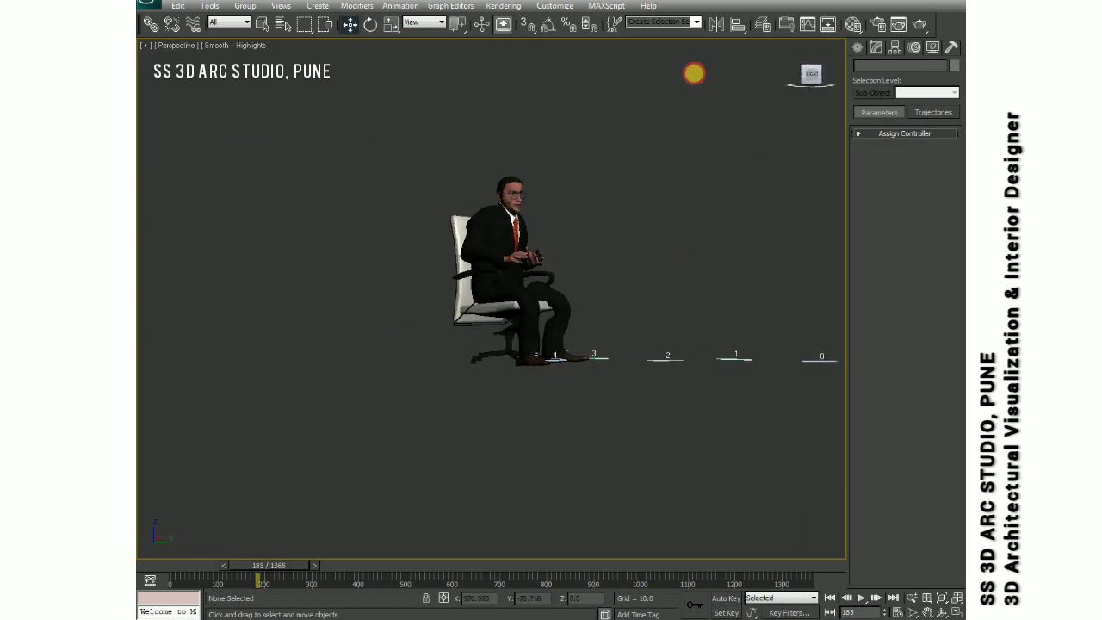
pyautogui.scroll(3, 455, 453)
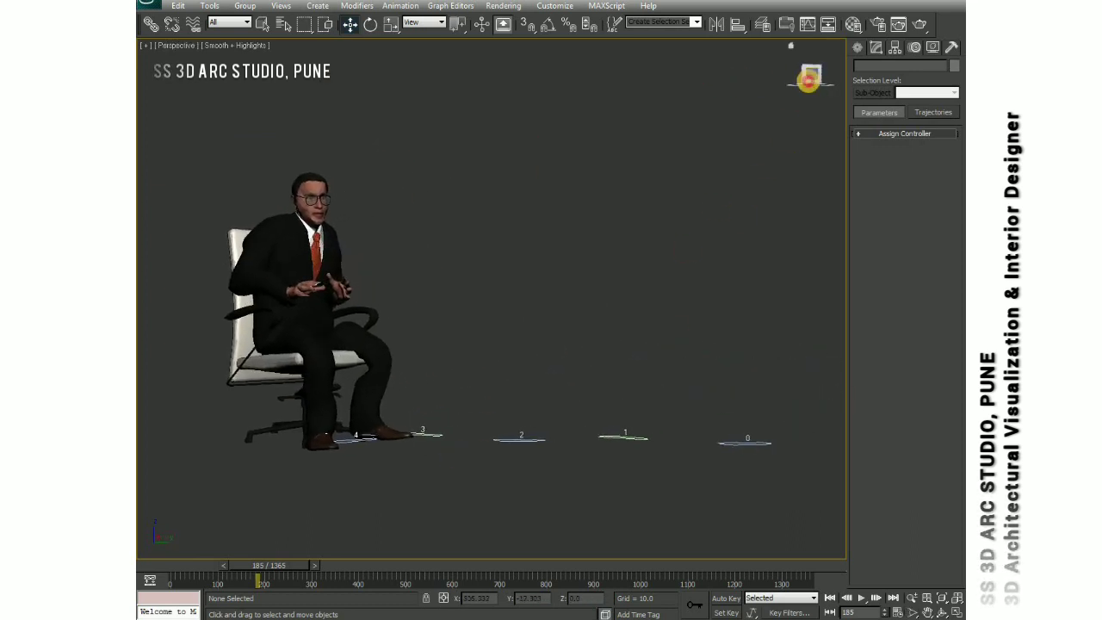
pyautogui.click(808, 80)
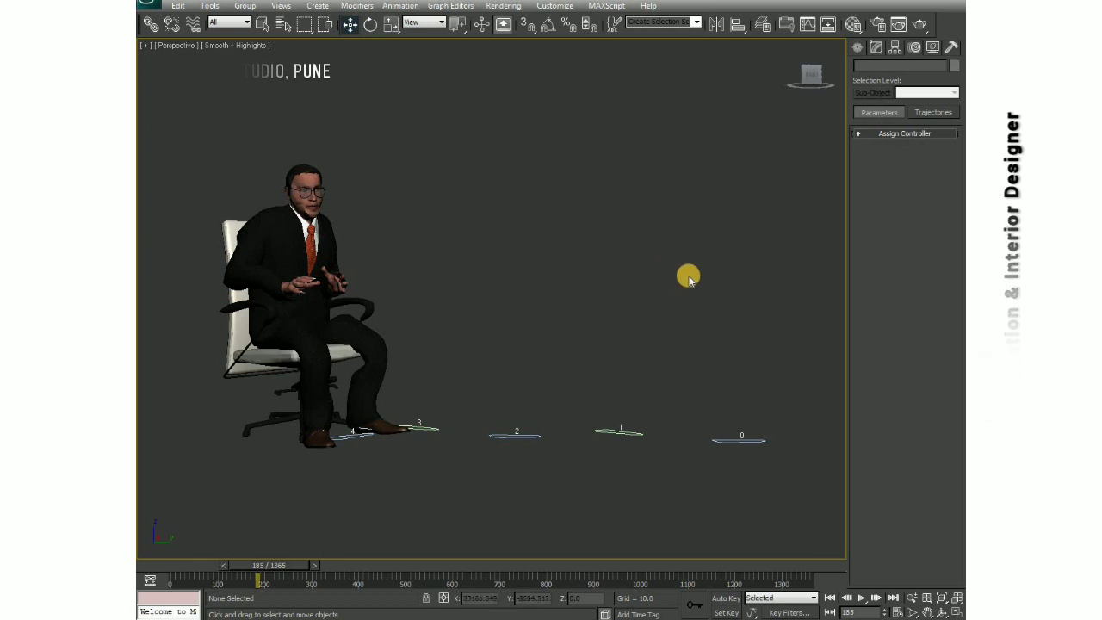